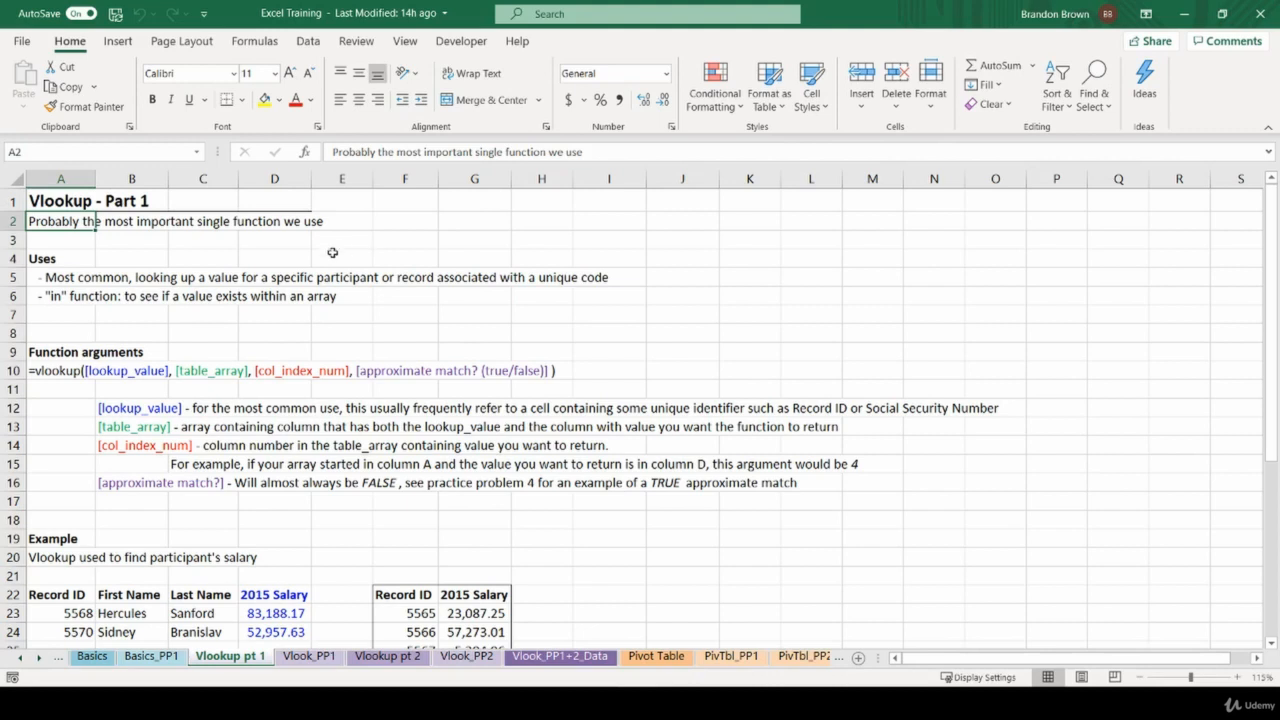
Examine the two example tables, matching the record IDs in A23:A24 against the salary list in F22:G28.
{"action": "left_click_drag", "start_coordinate": [62, 594], "coordinate": [300, 632]}
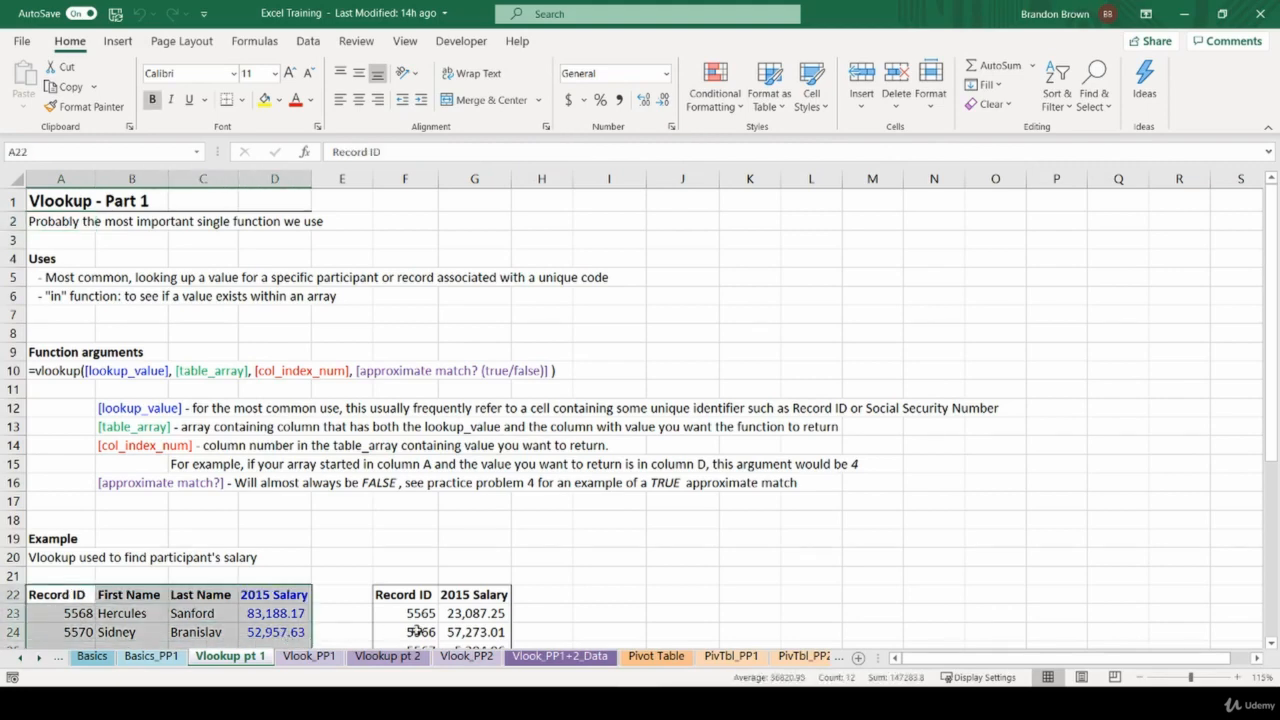
{"action": "left_click_drag", "start_coordinate": [406, 597], "coordinate": [475, 631]}
{"action": "left_click", "coordinate": [78, 614]}
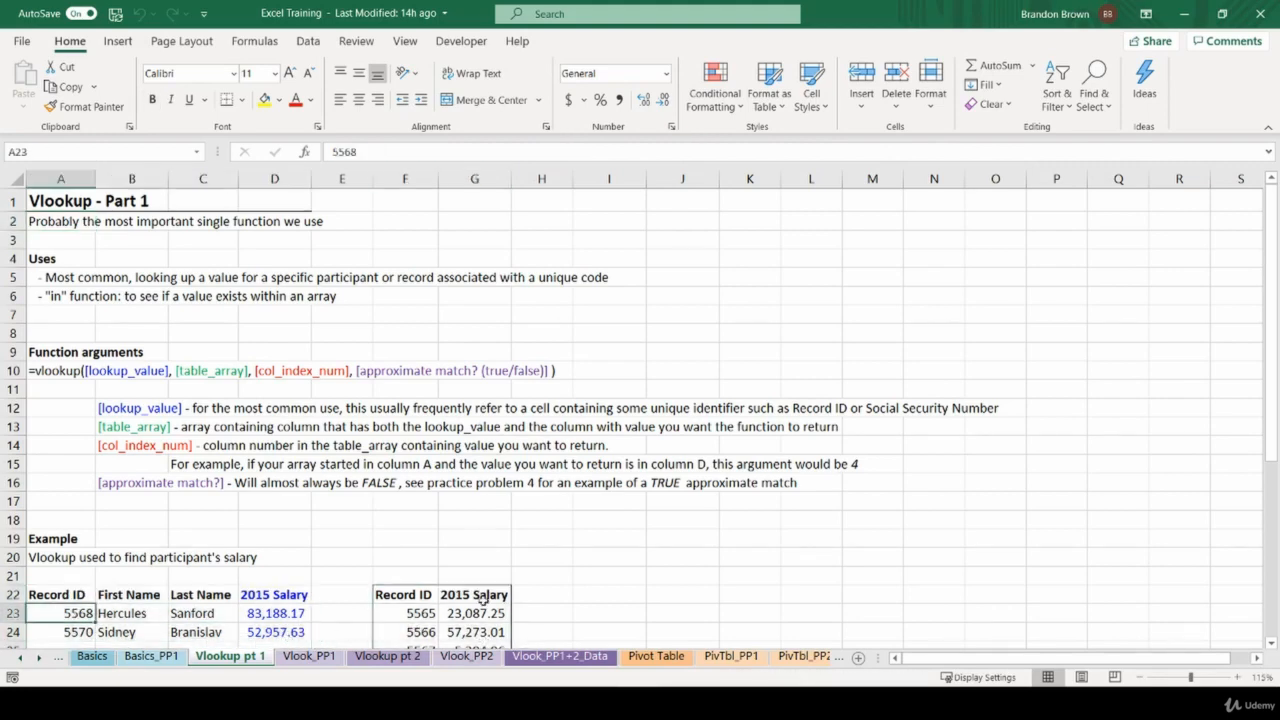
{"action": "scroll", "coordinate": [481, 597], "scroll_direction": "down", "scroll_amount": 2}
{"action": "left_click_drag", "start_coordinate": [407, 497], "coordinate": [480, 608]}
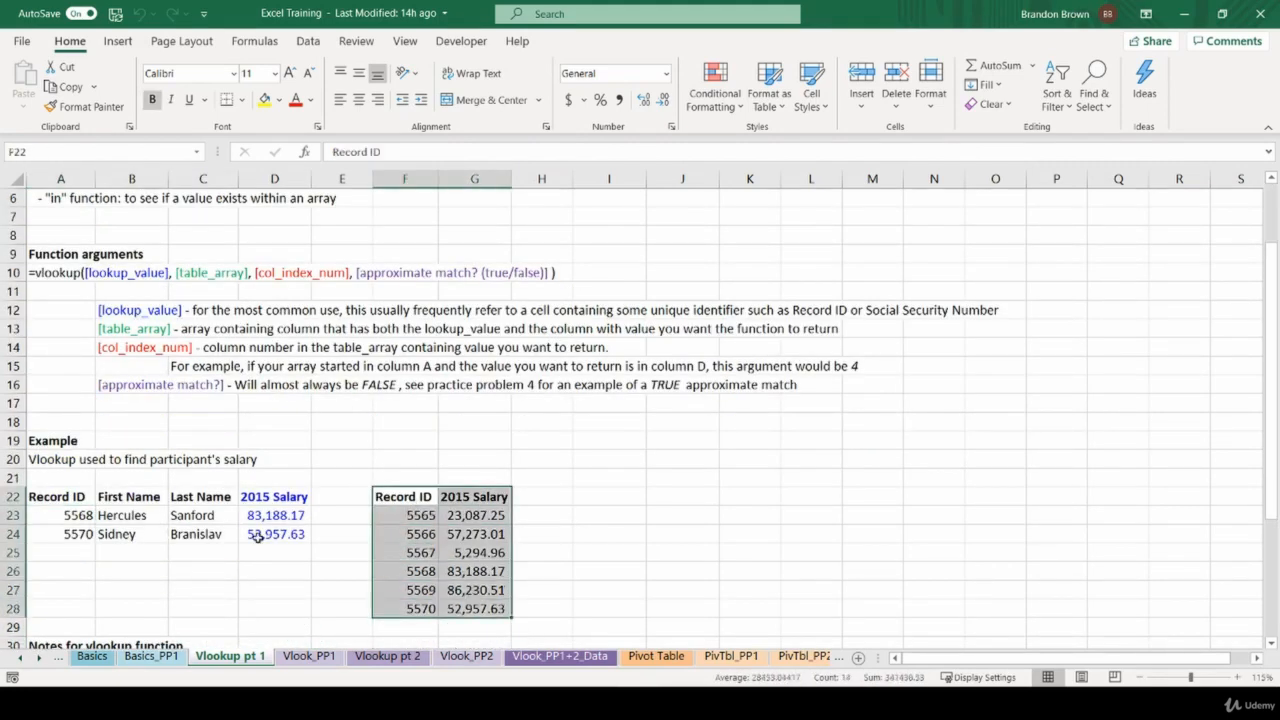
{"action": "left_click", "coordinate": [93, 516]}
{"action": "left_click", "coordinate": [422, 553]}
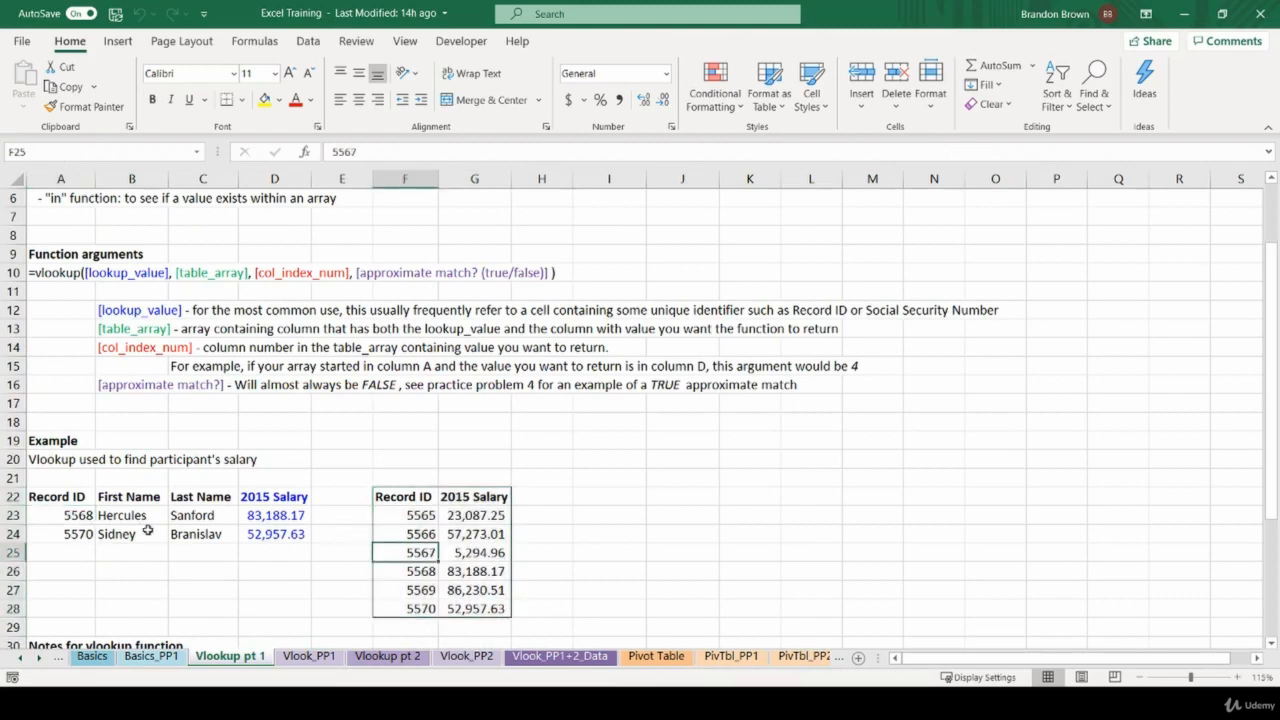
{"action": "left_click", "coordinate": [85, 516]}
{"action": "left_click", "coordinate": [425, 573]}
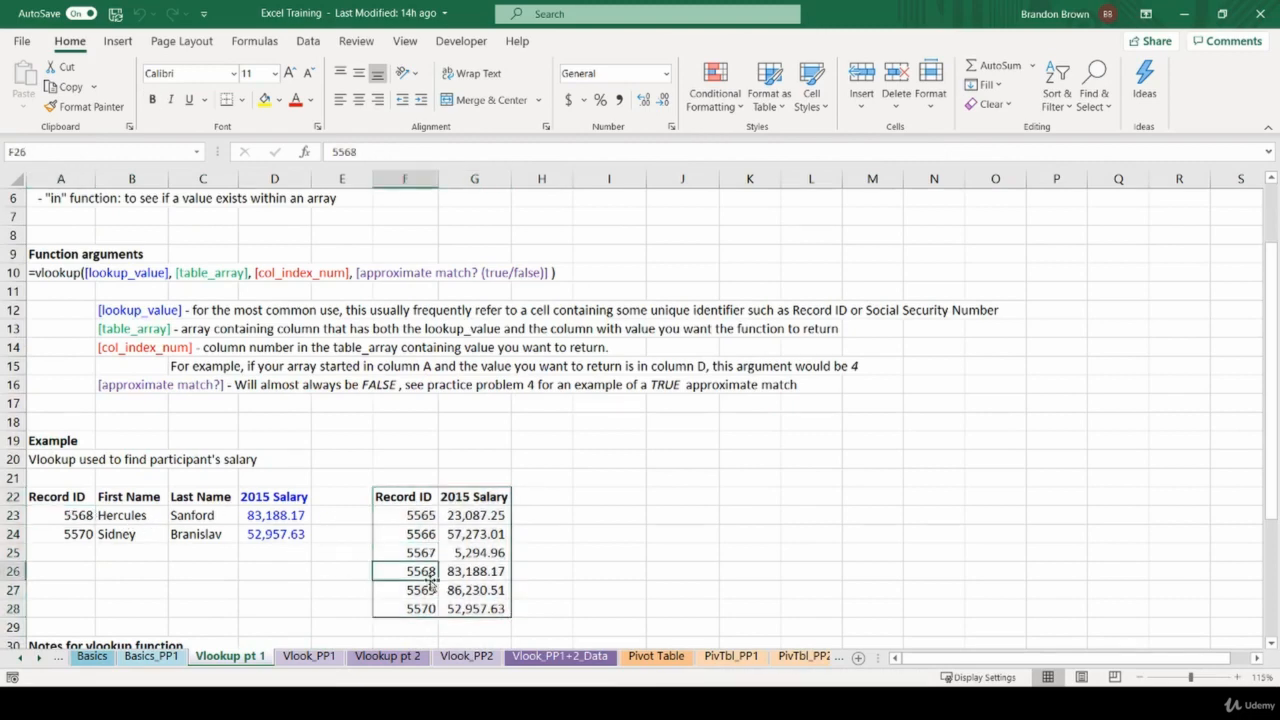
Read the two VLOOKUP uses in rows 5 and 6 and inspect the example salary formulas in D23:D24.
{"action": "scroll", "coordinate": [430, 585], "scroll_direction": "up", "scroll_amount": 2}
{"action": "left_click", "coordinate": [70, 283]}
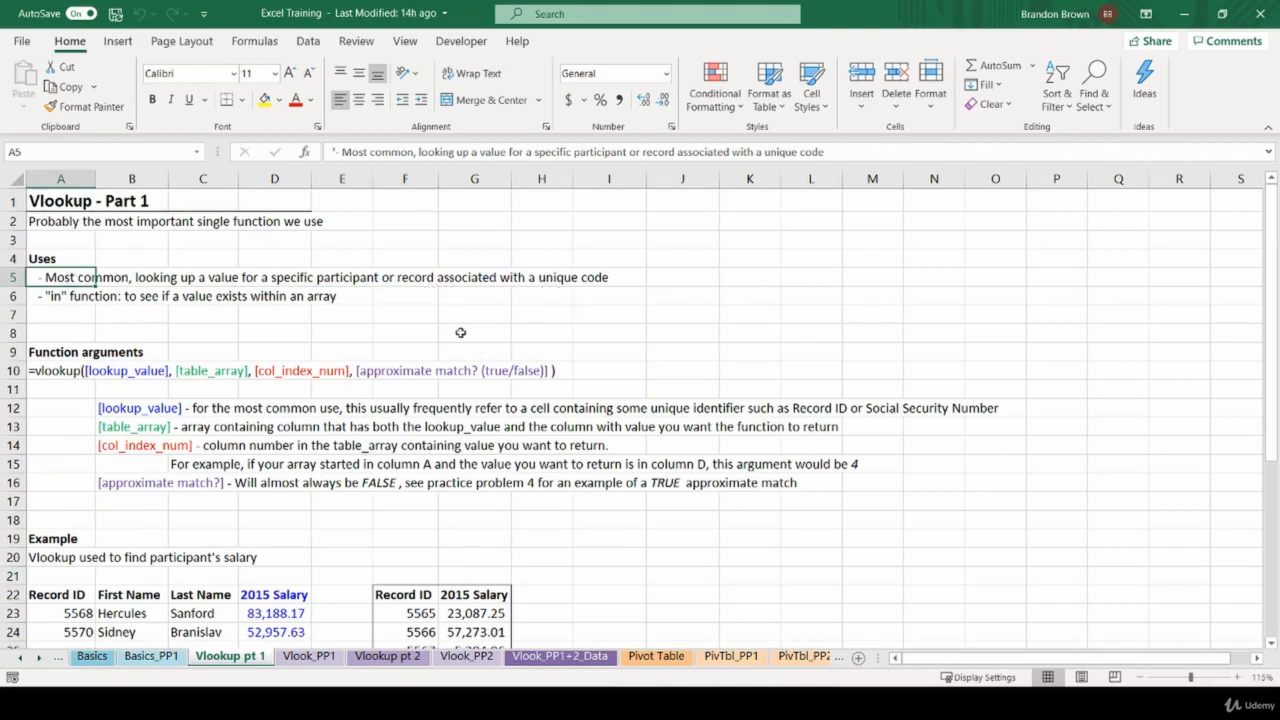
{"action": "left_click_drag", "start_coordinate": [77, 594], "coordinate": [100, 637]}
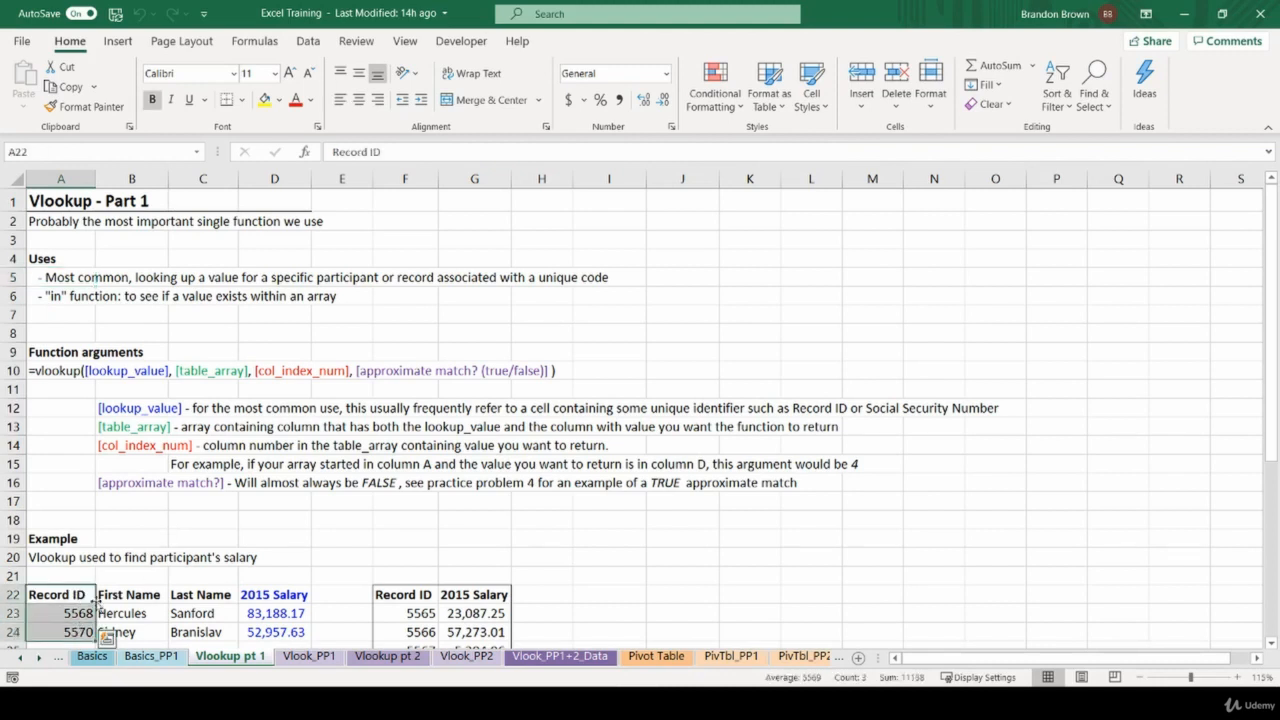
{"action": "left_click", "coordinate": [155, 526]}
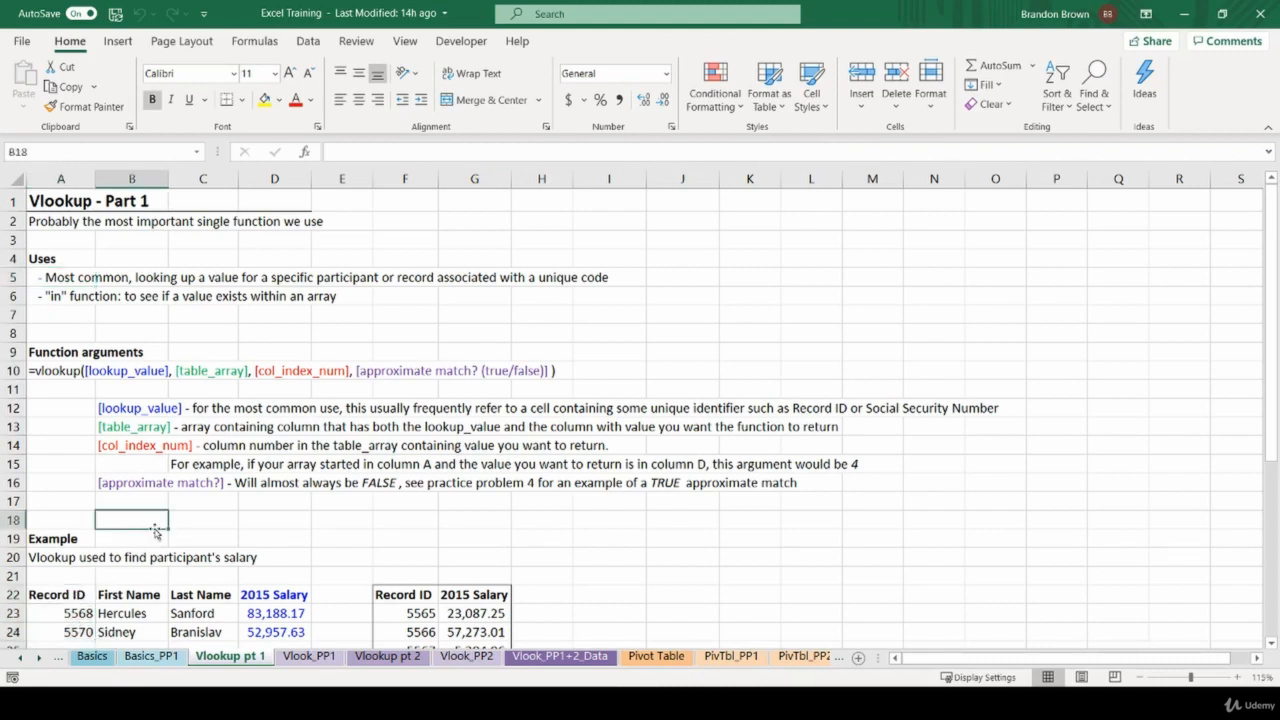
{"action": "left_click", "coordinate": [60, 295]}
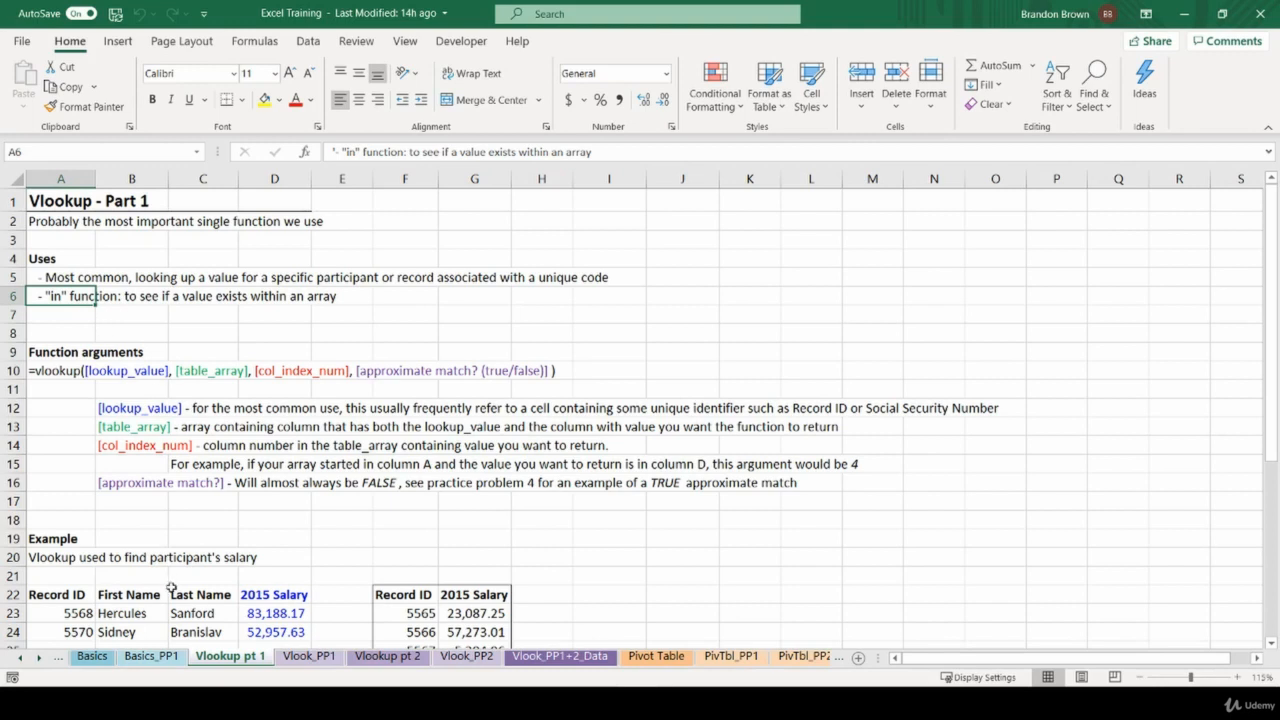
{"action": "left_click", "coordinate": [266, 617]}
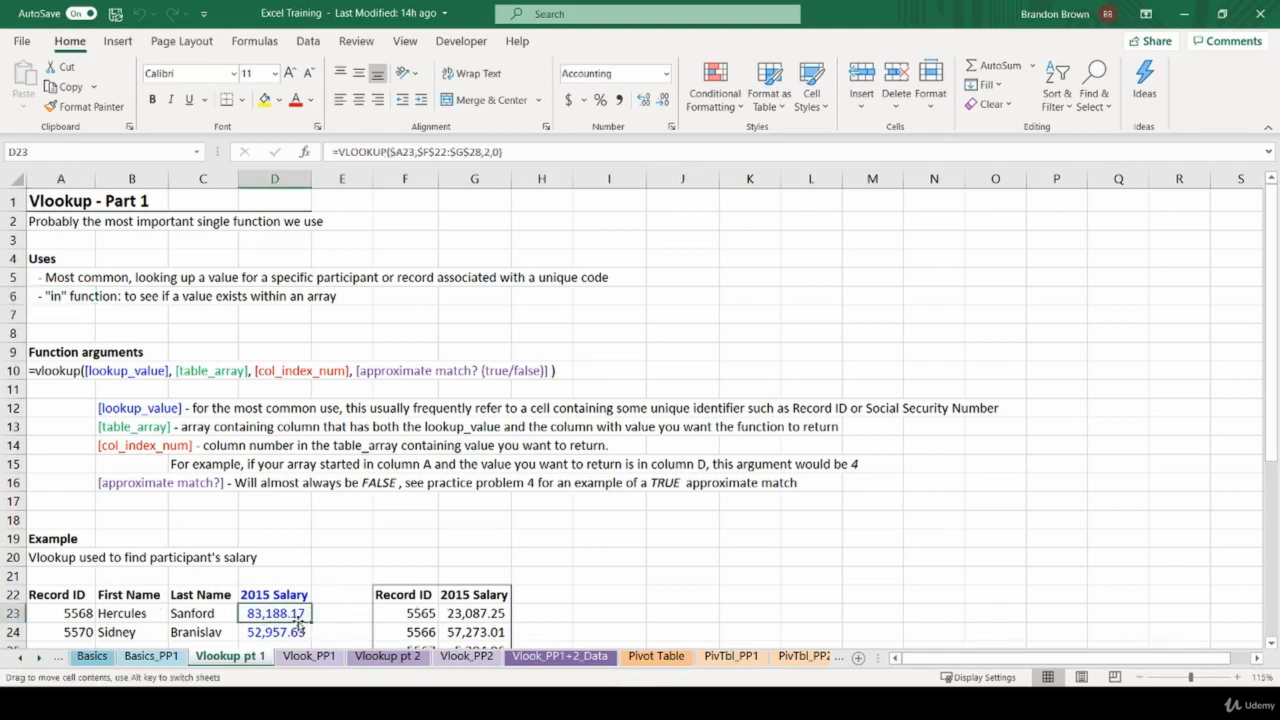
{"action": "left_click", "coordinate": [296, 630]}
{"action": "left_click", "coordinate": [279, 580]}
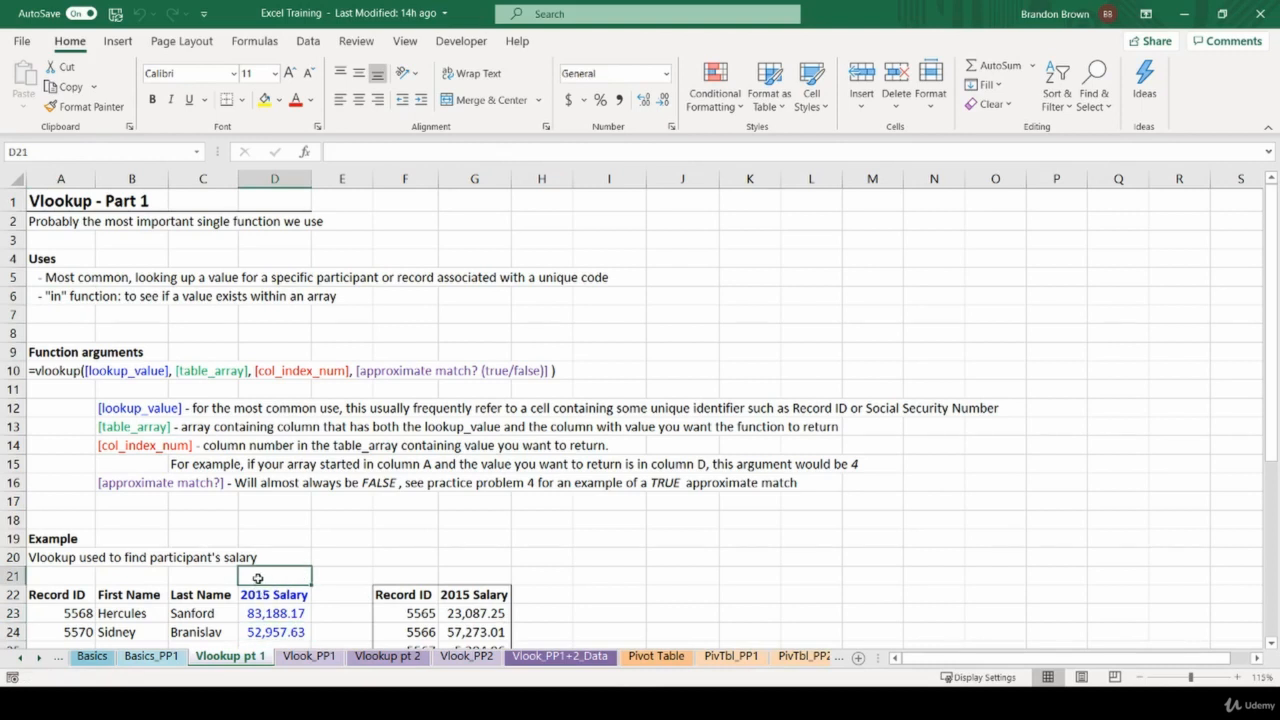
{"action": "left_click", "coordinate": [234, 541]}
{"action": "left_click", "coordinate": [64, 297]}
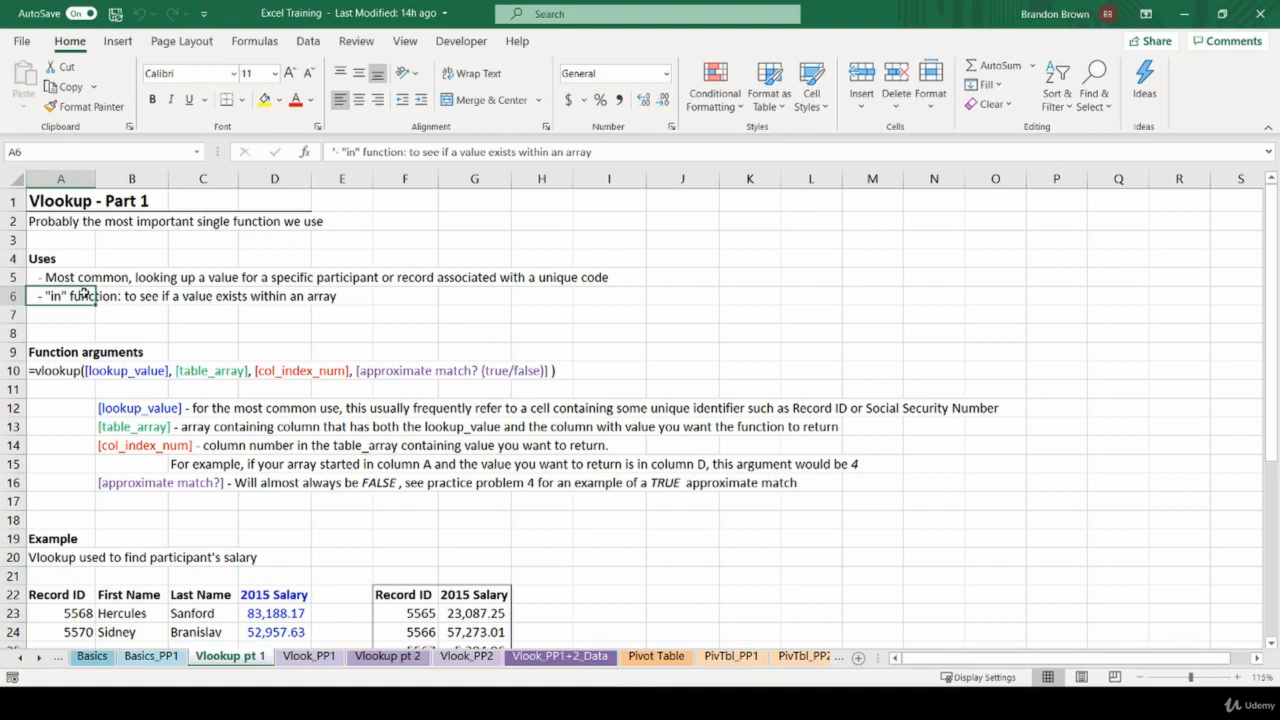
{"action": "left_click_drag", "start_coordinate": [58, 295], "coordinate": [343, 299]}
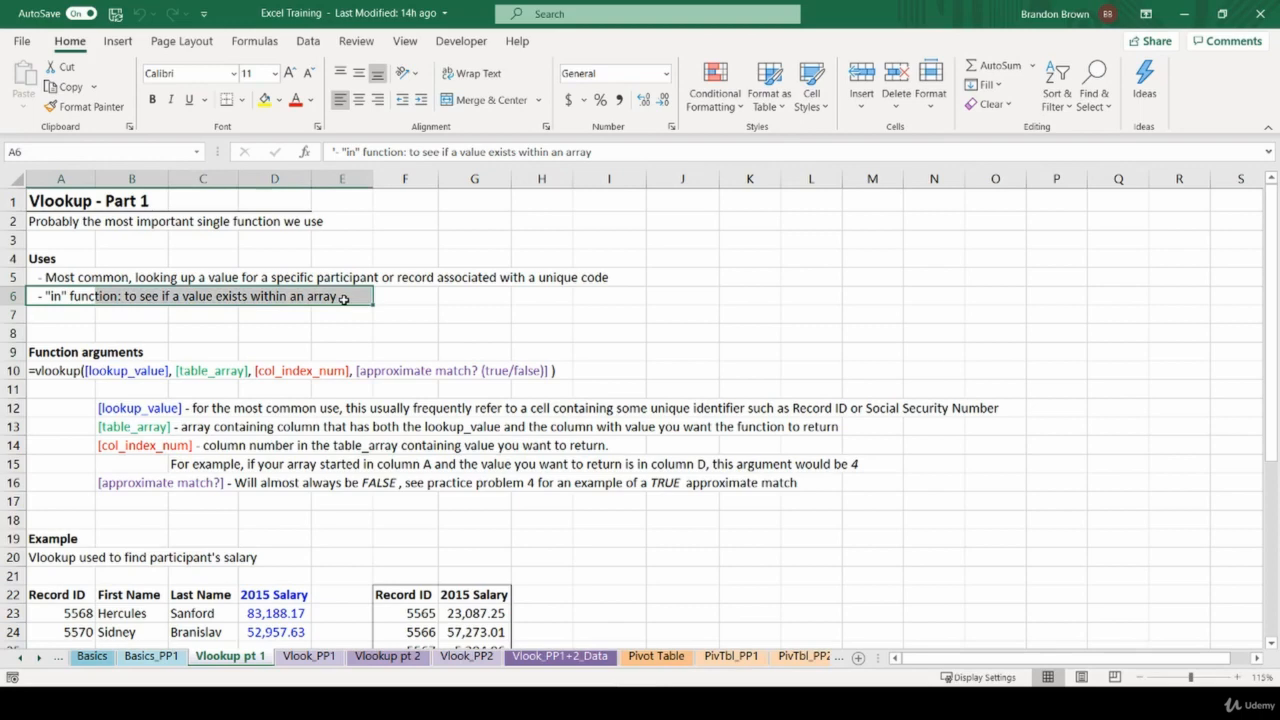
{"action": "left_click", "coordinate": [343, 299]}
{"action": "left_click", "coordinate": [281, 318]}
Review the function arguments section describing the VLOOKUP syntax in rows 9 to 16.
{"action": "scroll", "coordinate": [158, 339], "scroll_direction": "down", "scroll_amount": 2}
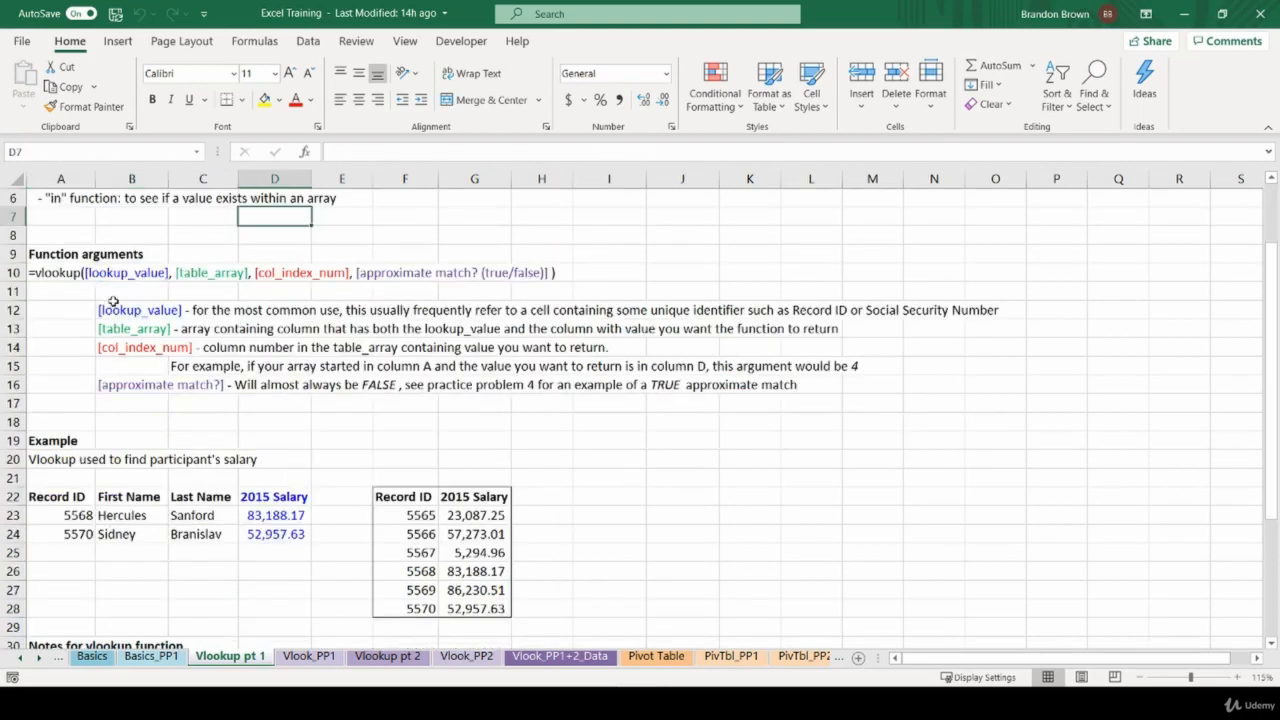
{"action": "left_click", "coordinate": [50, 254]}
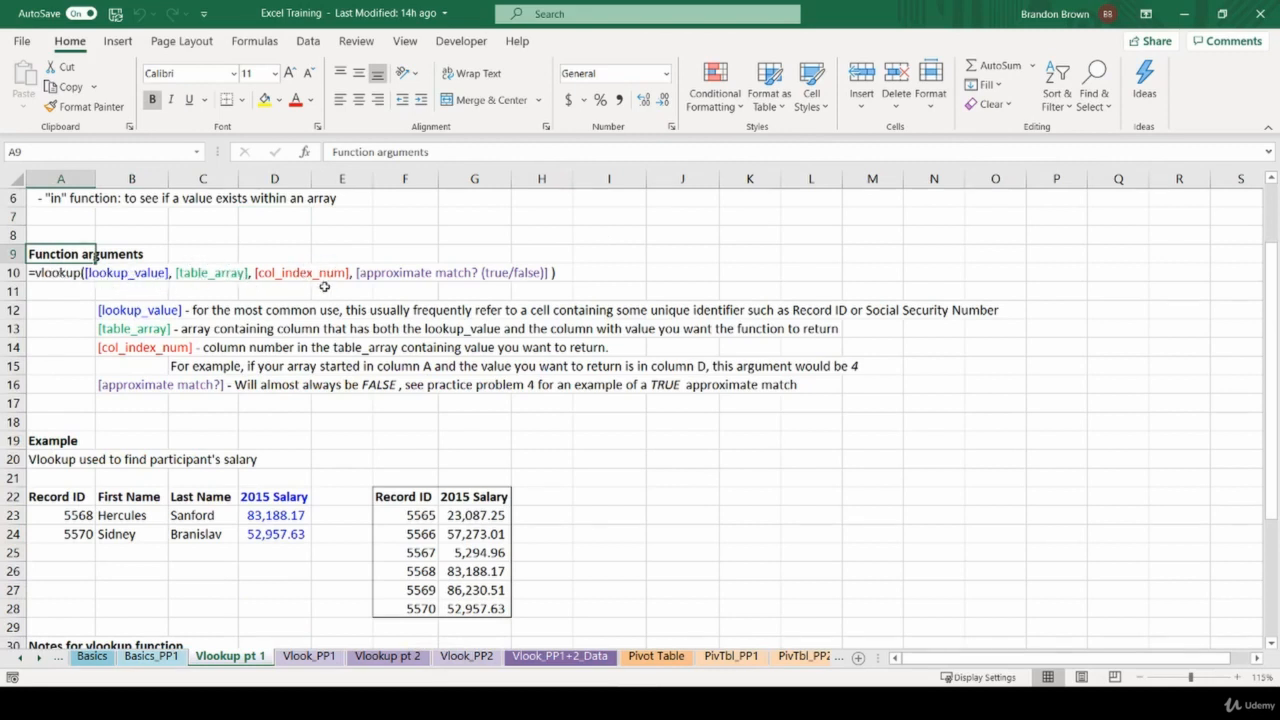
{"action": "left_click", "coordinate": [493, 250]}
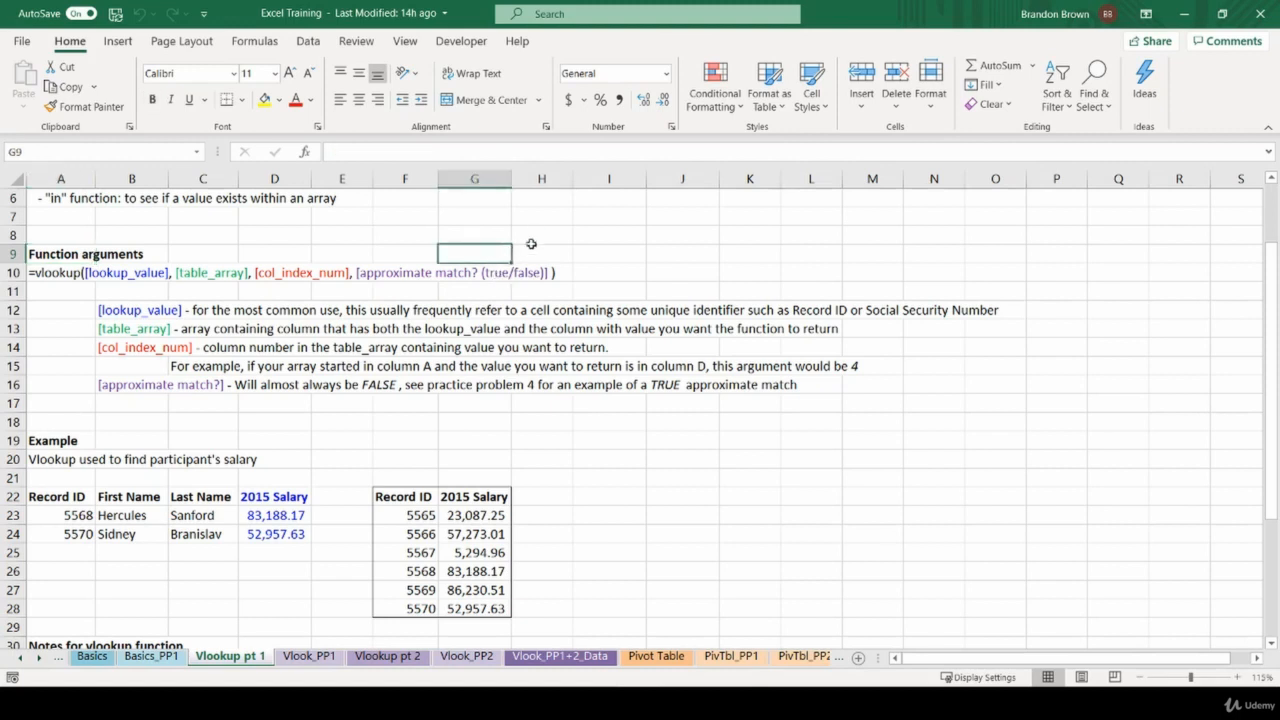
{"action": "left_click", "coordinate": [530, 240]}
{"action": "left_click", "coordinate": [497, 241]}
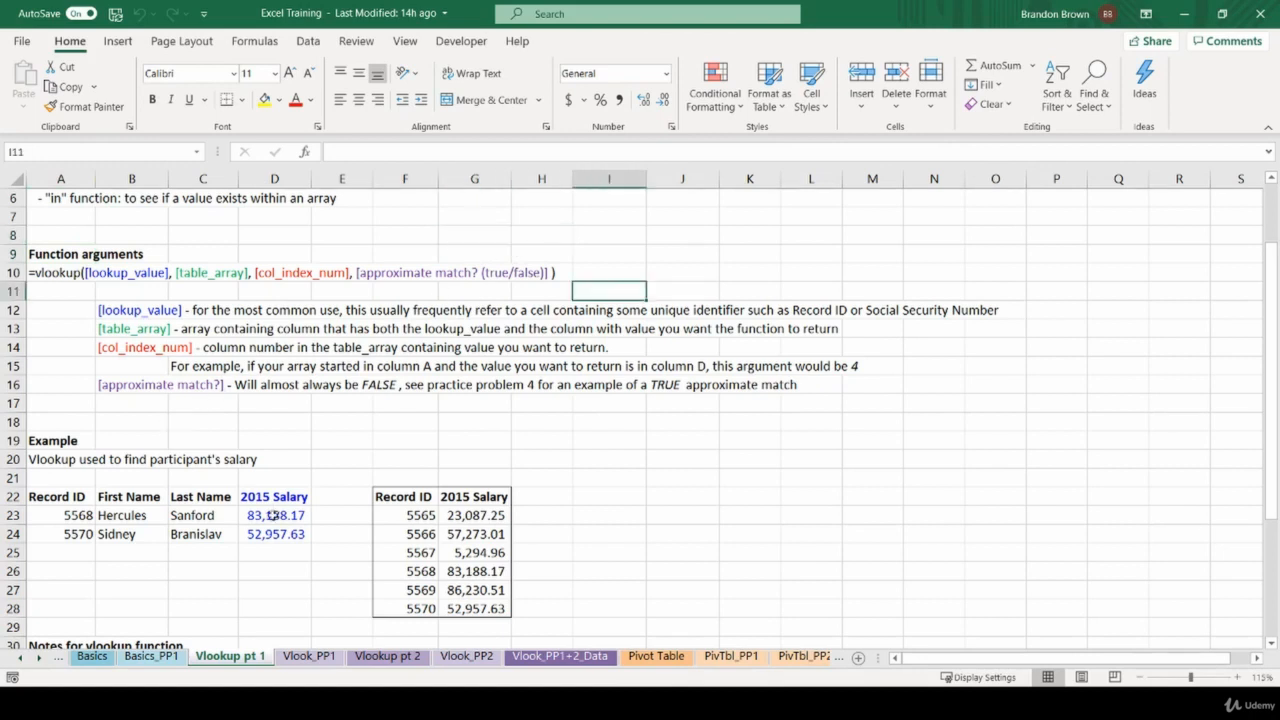
Clear the existing 2015 Salary formulas from cells D23:D24.
{"action": "left_click_drag", "start_coordinate": [266, 515], "coordinate": [268, 535]}
{"action": "key", "text": "Delete"}
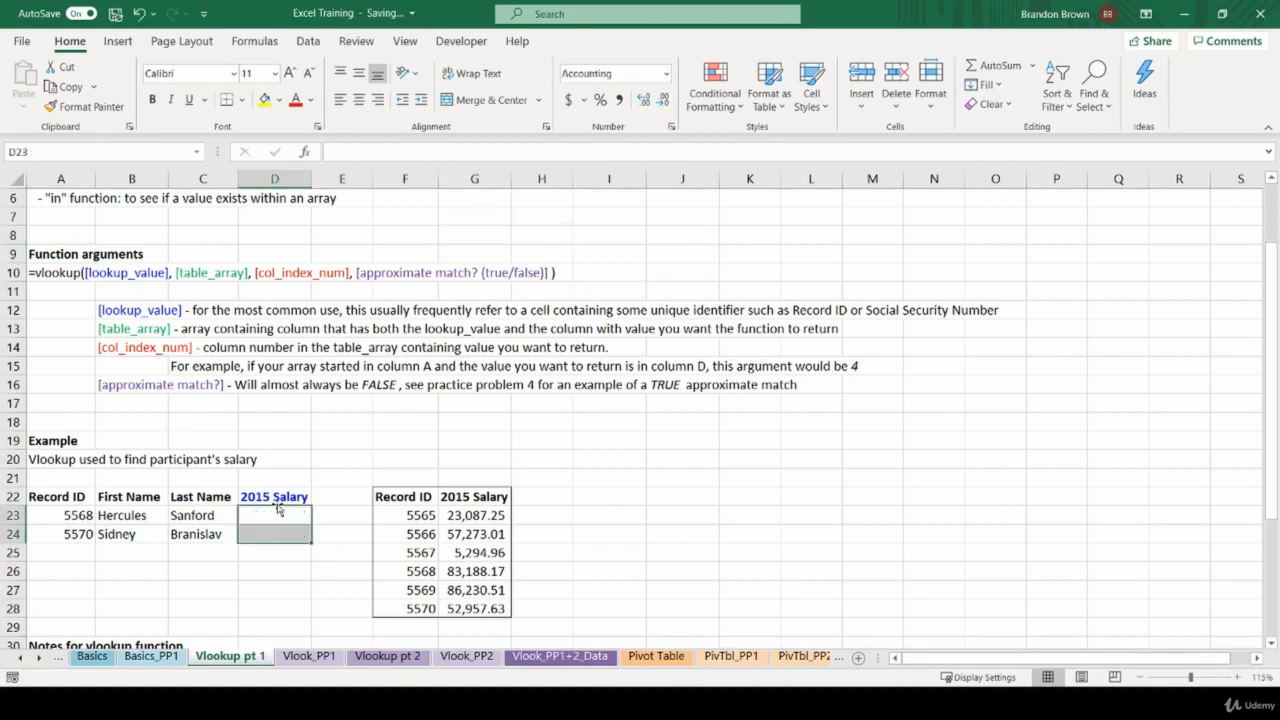
{"action": "left_click", "coordinate": [273, 514]}
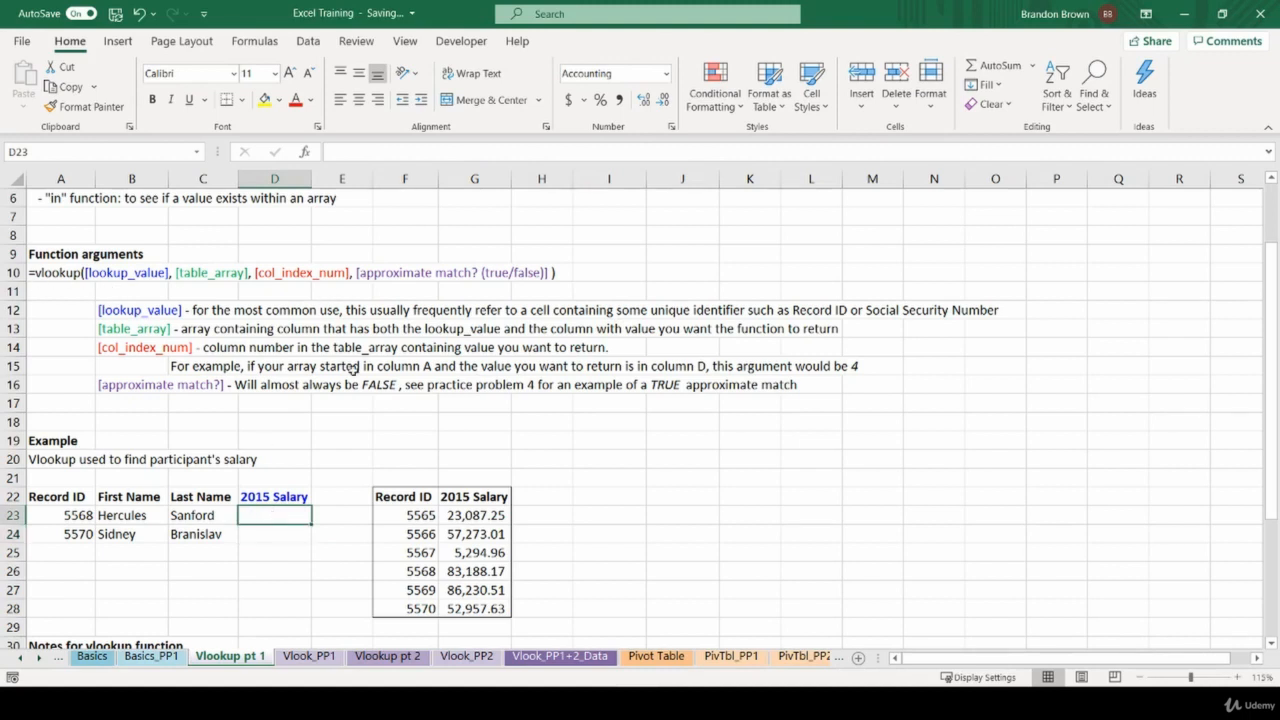
{"action": "type", "text": "="}
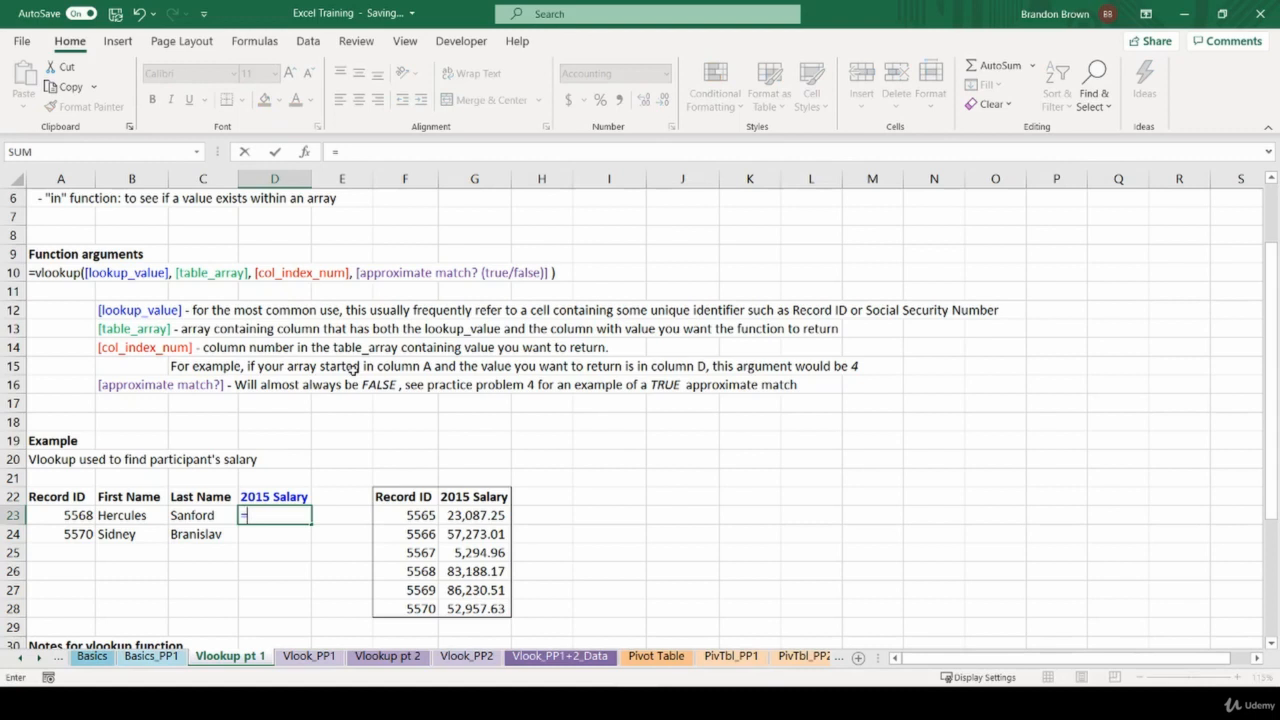
{"action": "type", "text": "vlok"}
{"action": "key", "text": "BackSpace"}
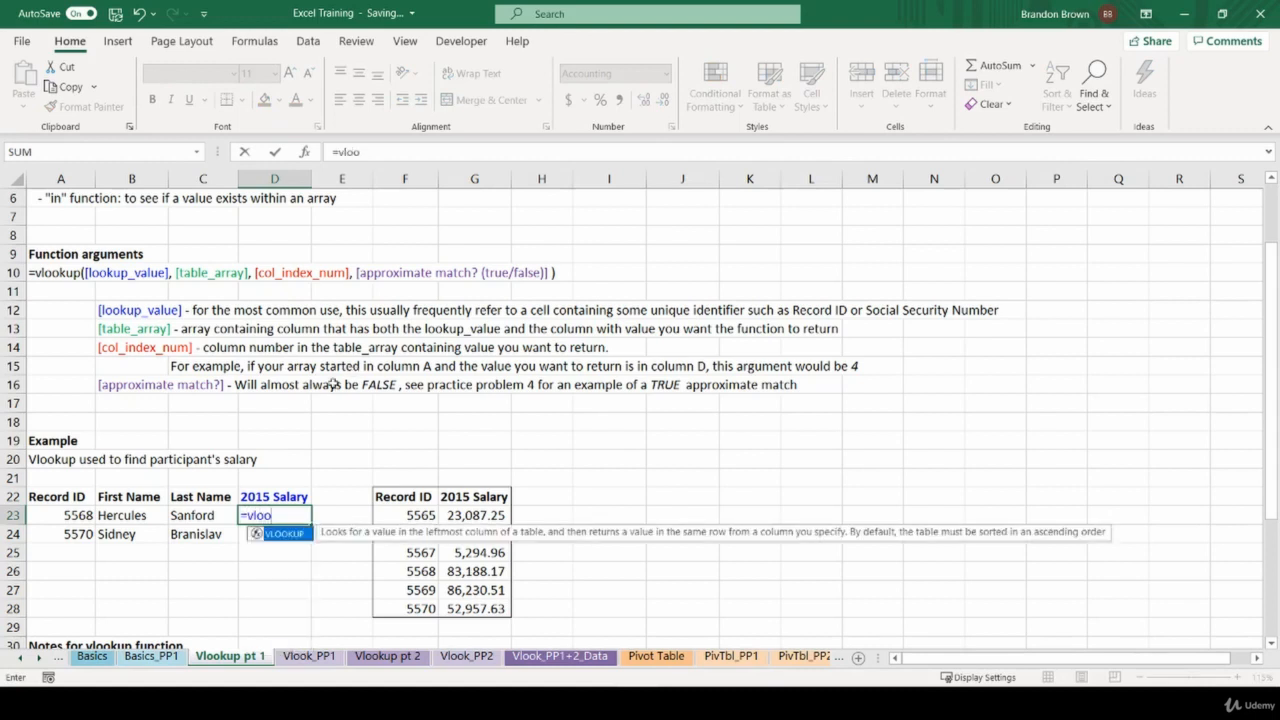
{"action": "double_click", "coordinate": [285, 534]}
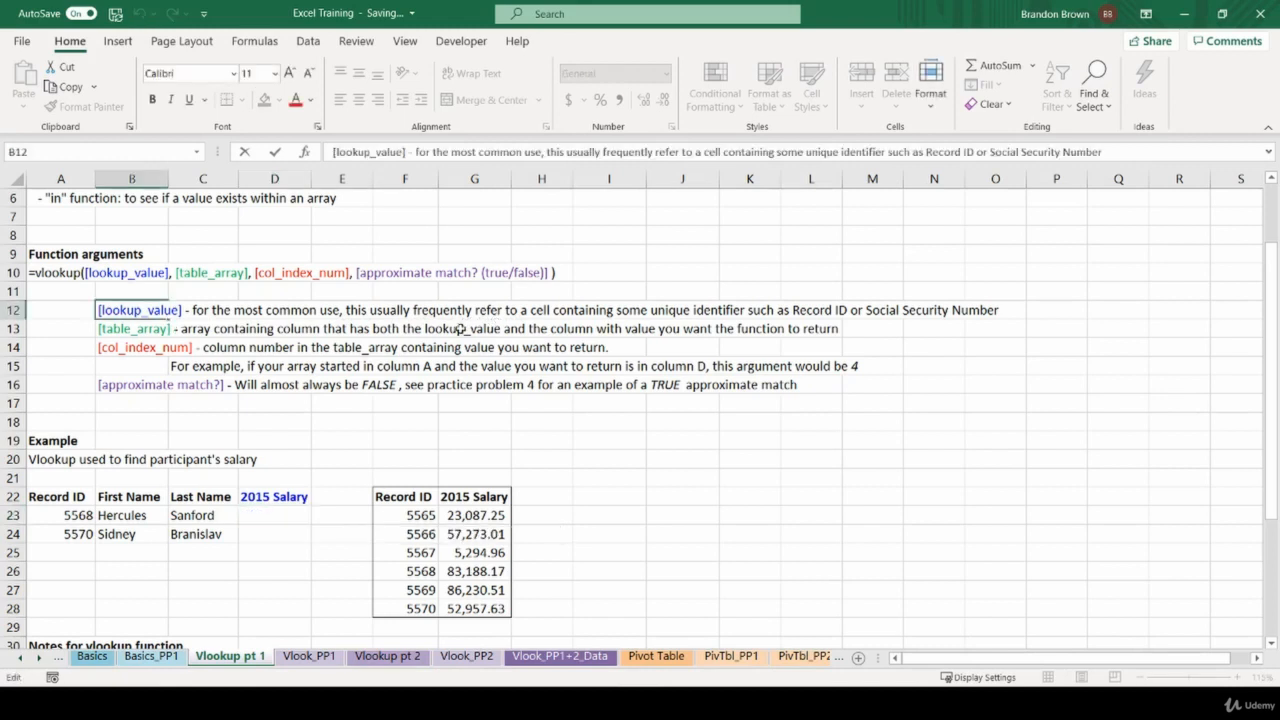
Correct the lookup_value description in B12 by removing "frequently" and changing "refer" to "refers".
{"action": "key", "text": "ctrl+shift+Right"}
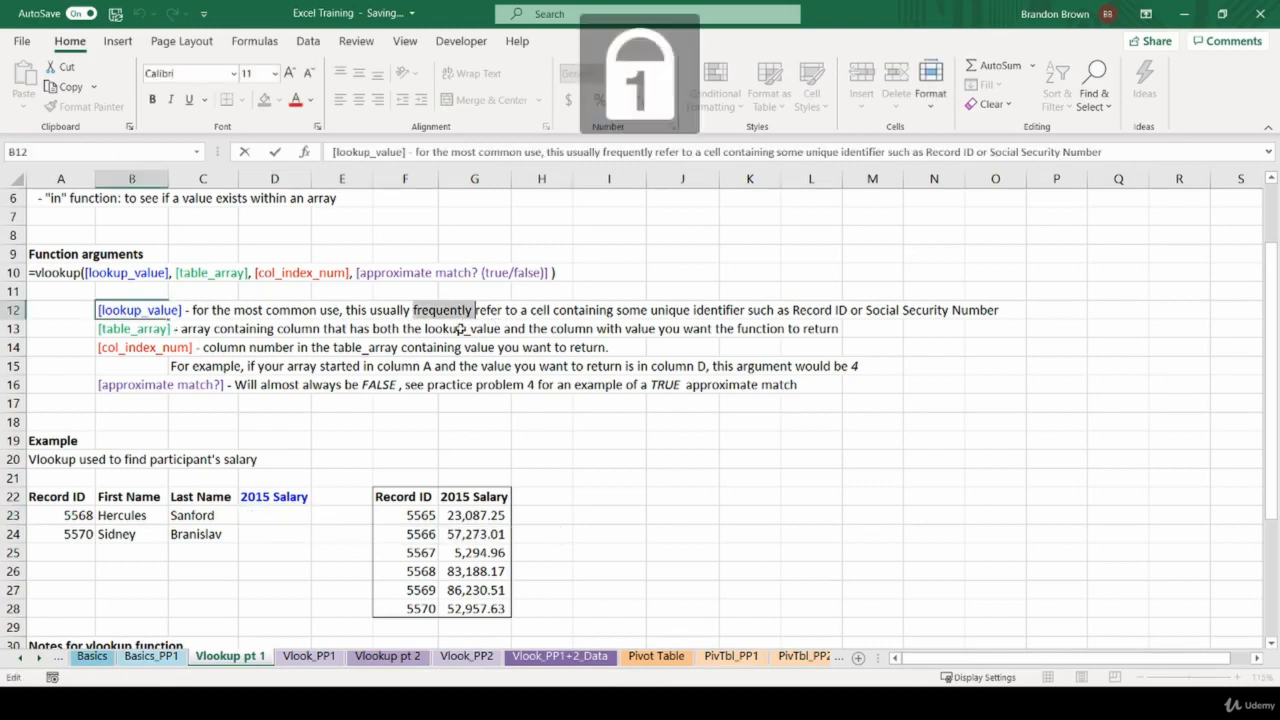
{"action": "key", "text": "Delete"}
{"action": "key", "text": "Right"}
{"action": "key", "text": "Right"}
{"action": "key", "text": "Right"}
{"action": "key", "text": "Right"}
{"action": "key", "text": "Right"}
{"action": "type", "text": "s"}
{"action": "key", "text": "Return"}
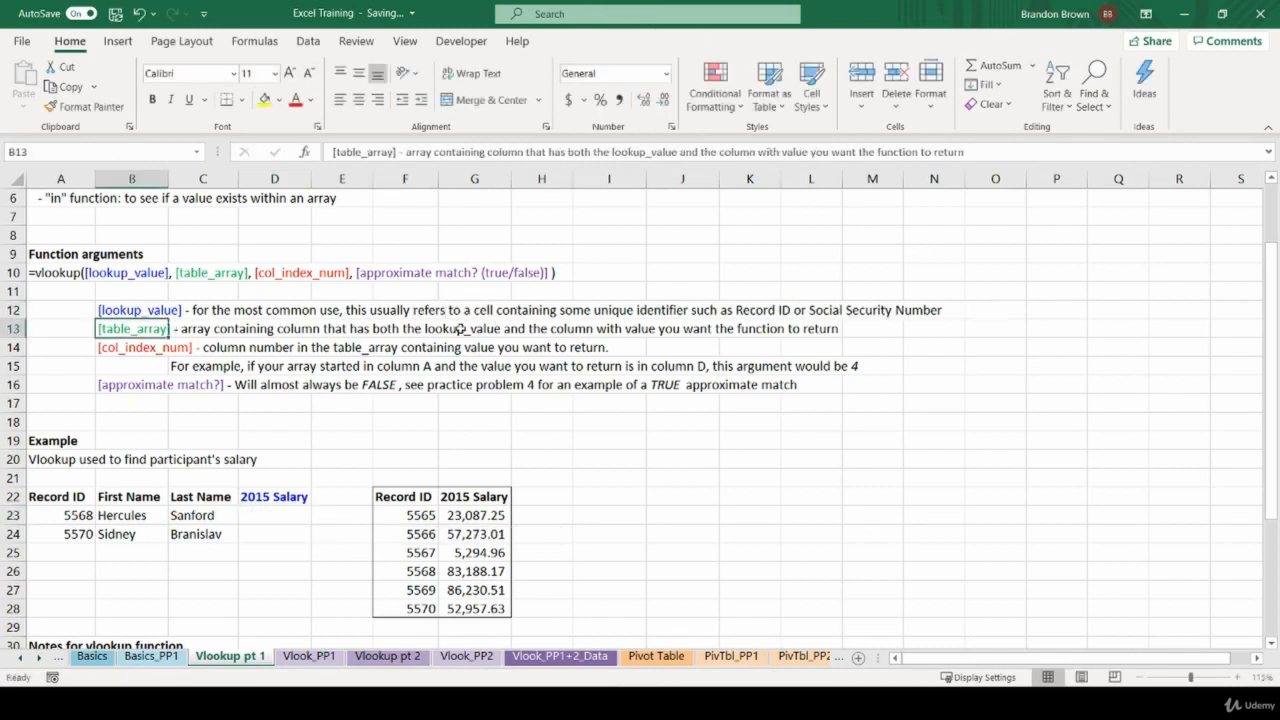
Start a VLOOKUP formula in D23 with the column-locked reference $A23 as its lookup value.
{"action": "left_click", "coordinate": [418, 512]}
{"action": "left_click", "coordinate": [292, 516]}
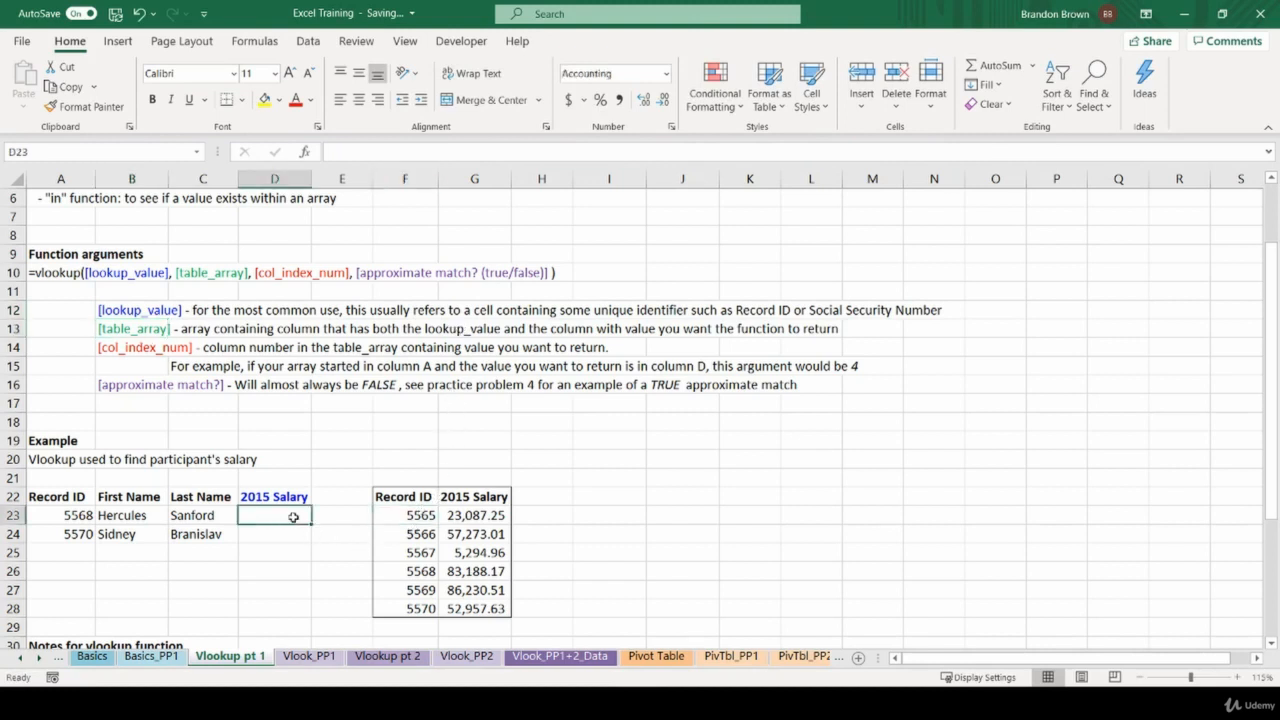
{"action": "type", "text": "=vlo"}
{"action": "key", "text": "Tab"}
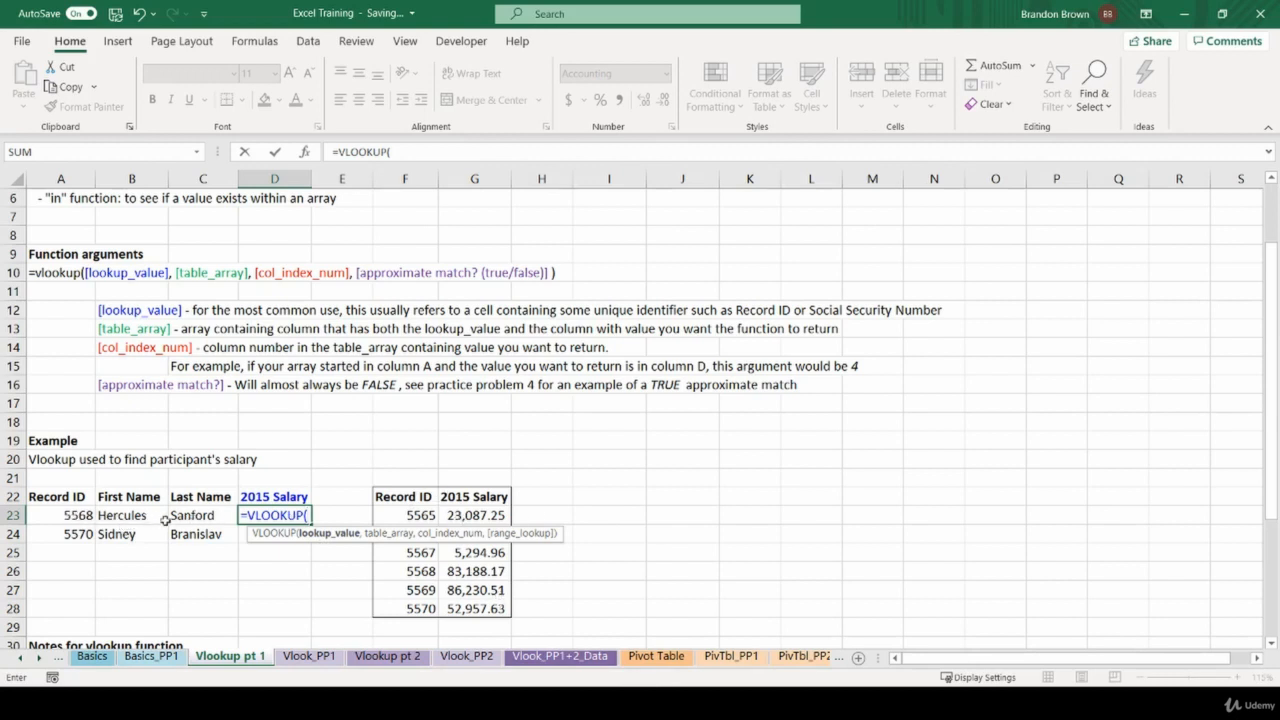
{"action": "left_click", "coordinate": [78, 511]}
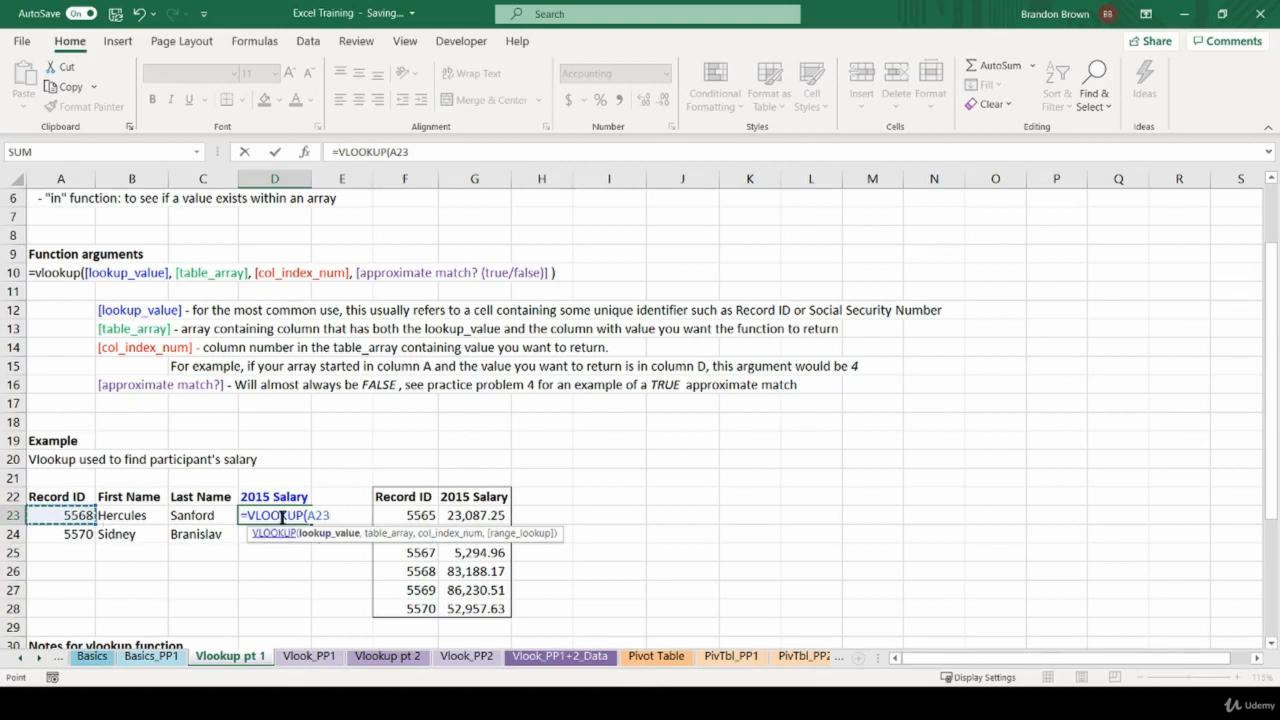
{"action": "key", "text": "F4"}
{"action": "key", "text": "F4"}
{"action": "key", "text": "F4"}
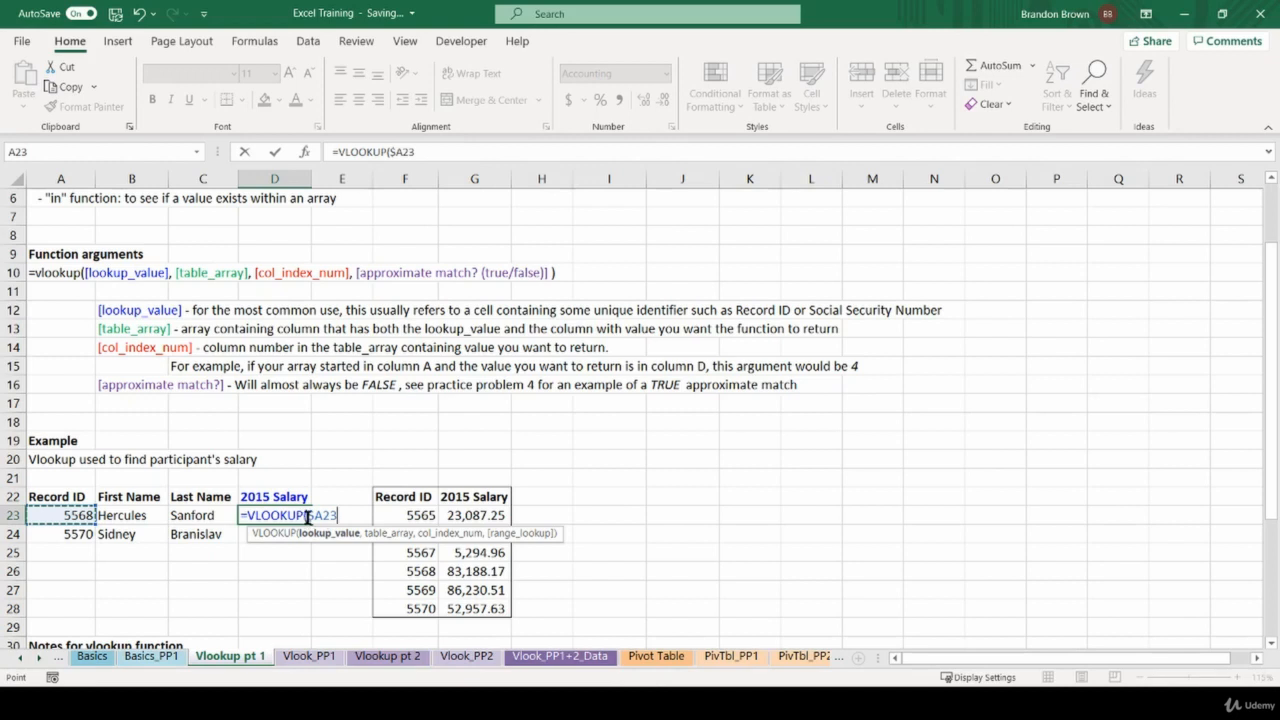
{"action": "type", "text": ","}
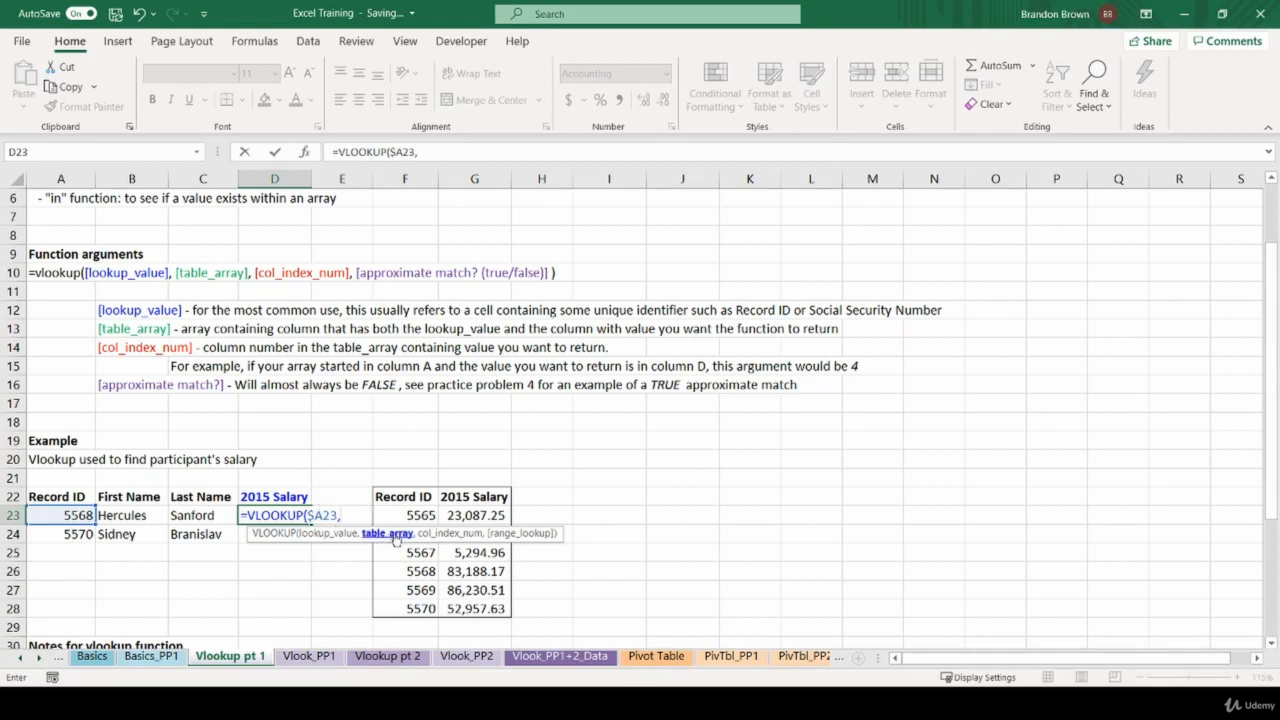
Try $F$22:$G$28 and the wider range E22:G28 as the VLOOKUP table array.
{"action": "left_click_drag", "start_coordinate": [408, 496], "coordinate": [468, 608]}
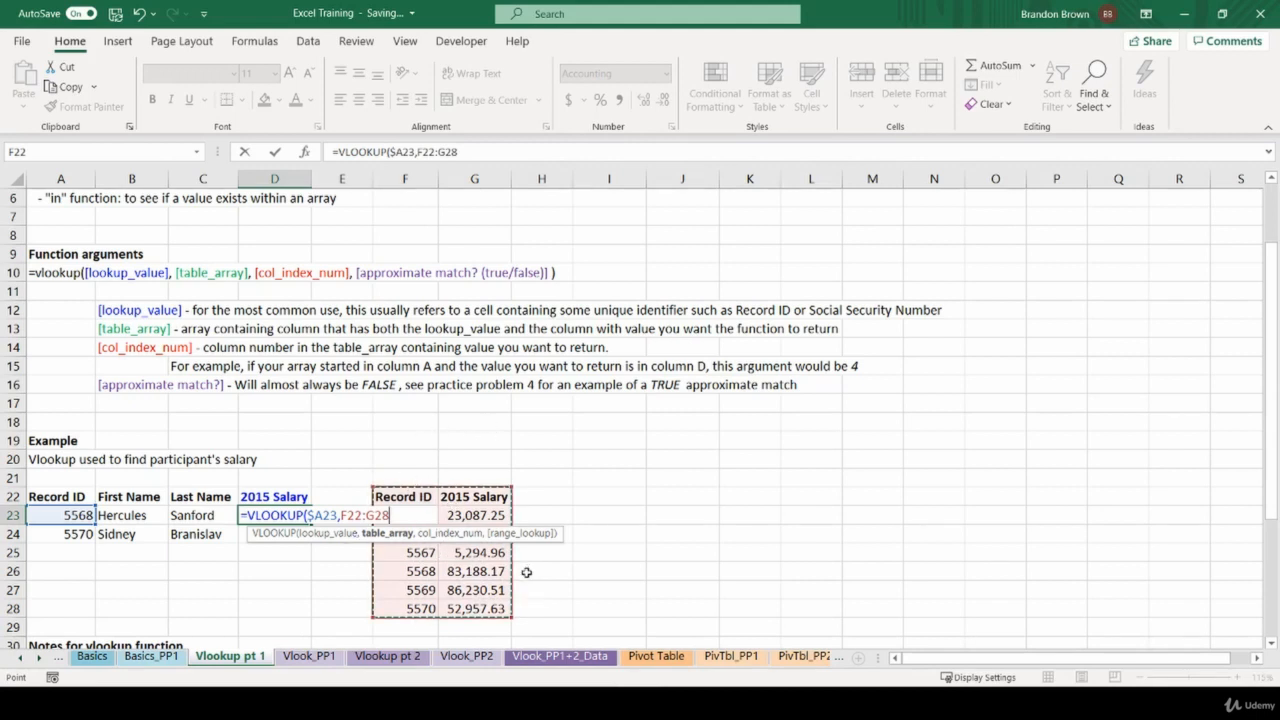
{"action": "key", "text": "F4"}
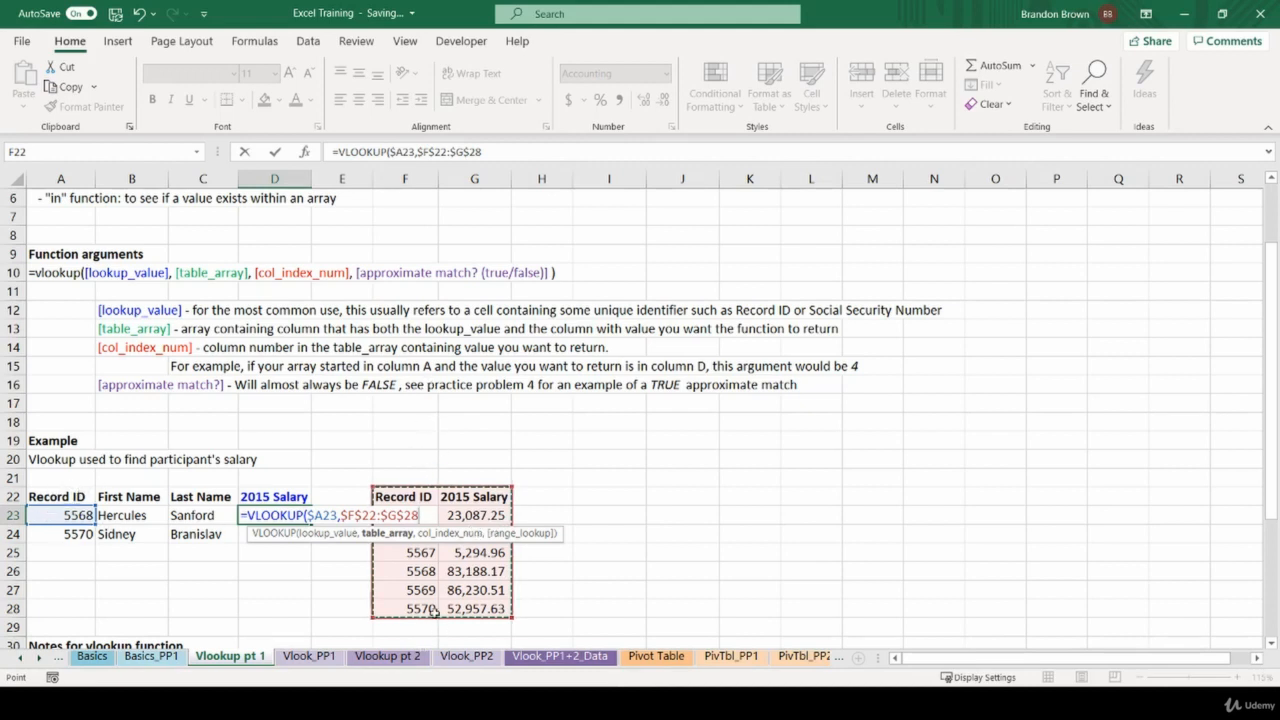
{"action": "left_click_drag", "start_coordinate": [337, 488], "coordinate": [480, 604]}
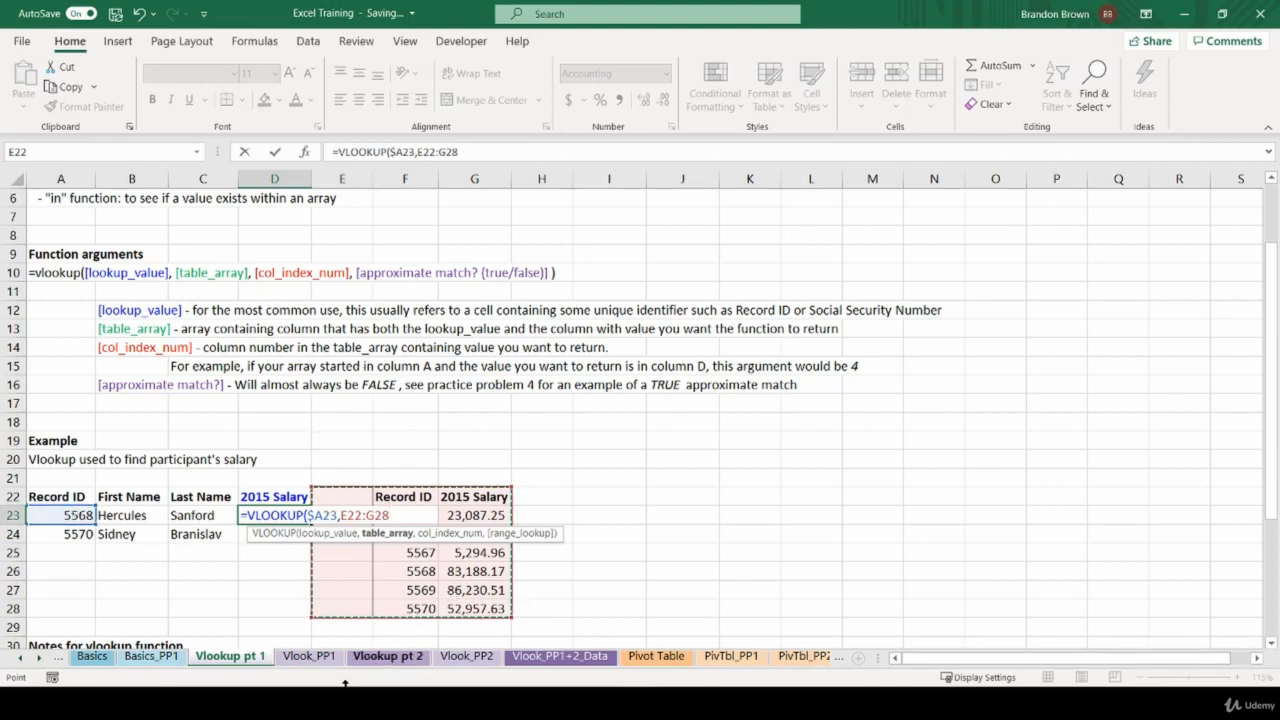
{"action": "left_click", "coordinate": [442, 472]}
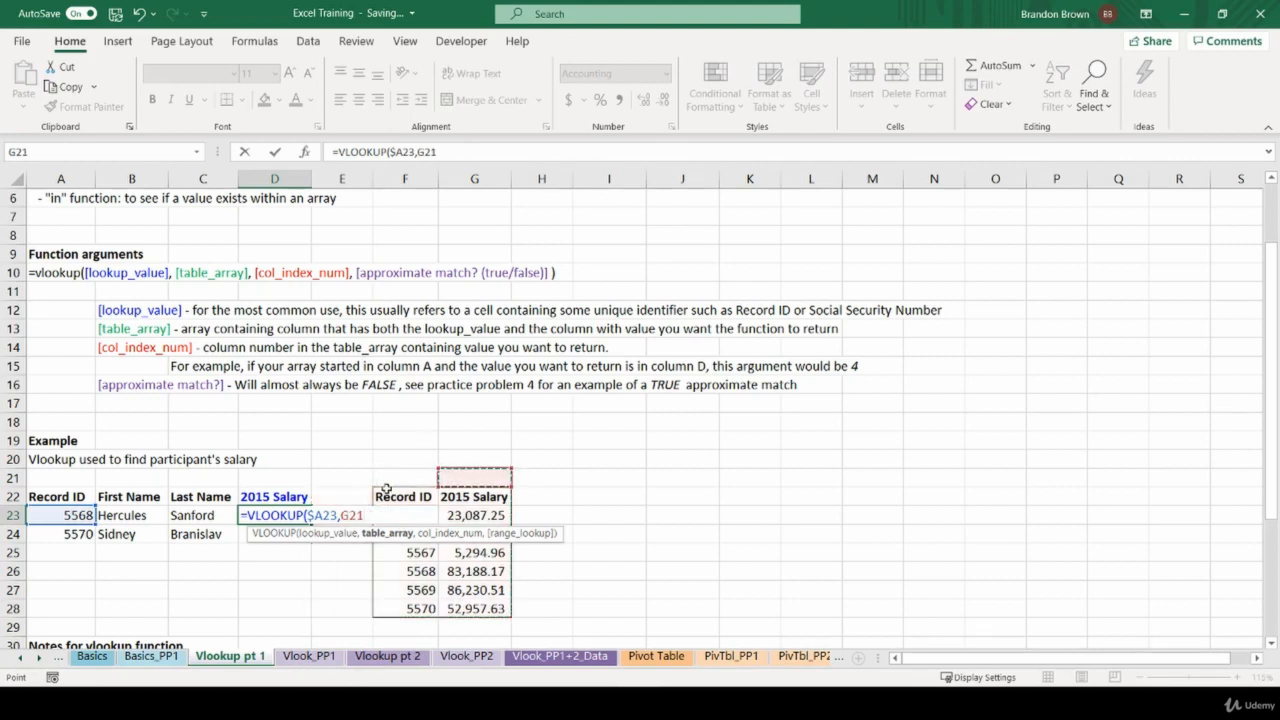
Set the VLOOKUP table array in D23 to $F$22:$G$28 and the column index number to 2.
{"action": "left_click_drag", "start_coordinate": [386, 490], "coordinate": [488, 608]}
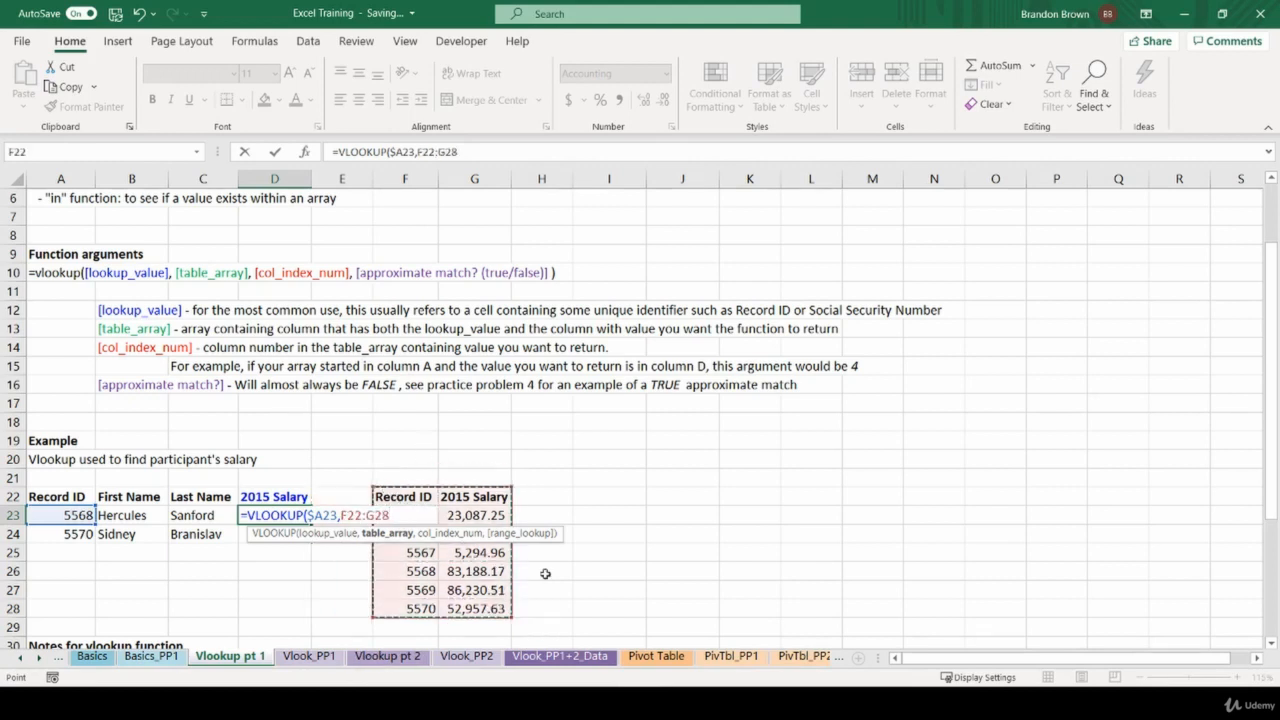
{"action": "key", "text": "F4"}
{"action": "type", "text": ","}
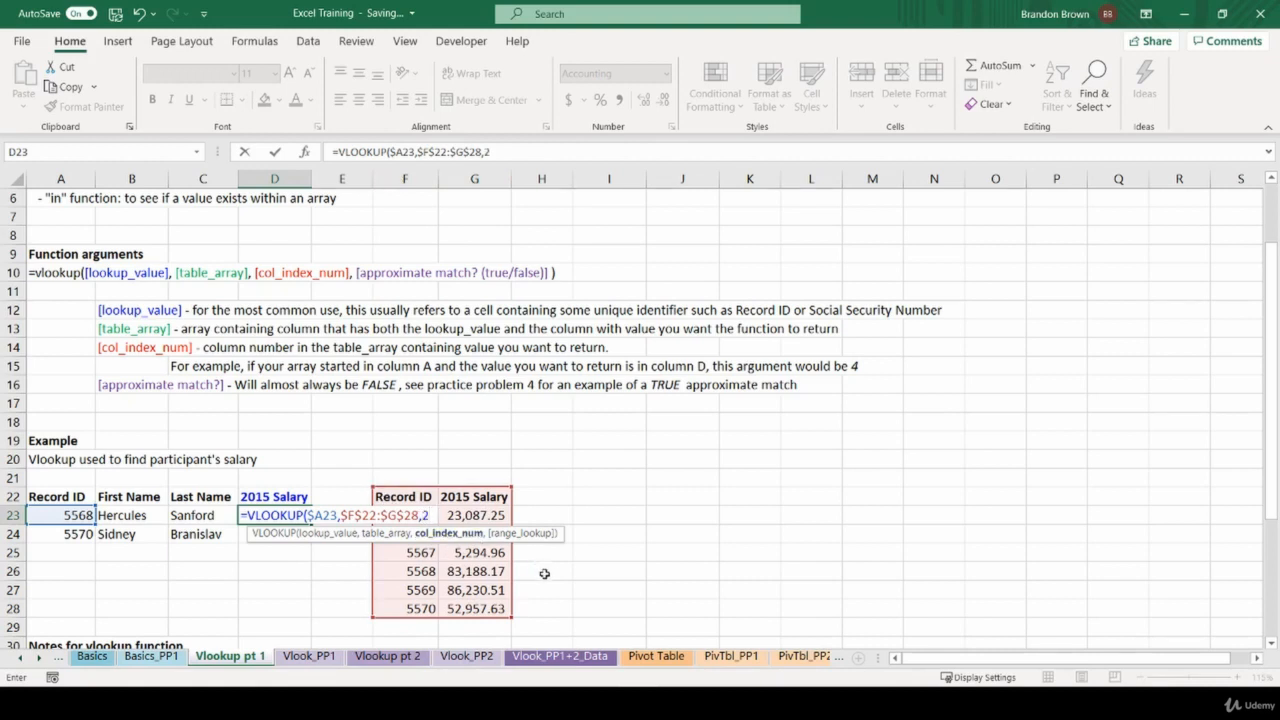
{"action": "key", "text": "BackSpace"}
{"action": "left_click_drag", "start_coordinate": [341, 515], "coordinate": [471, 607]}
{"action": "key", "text": "BackSpace"}
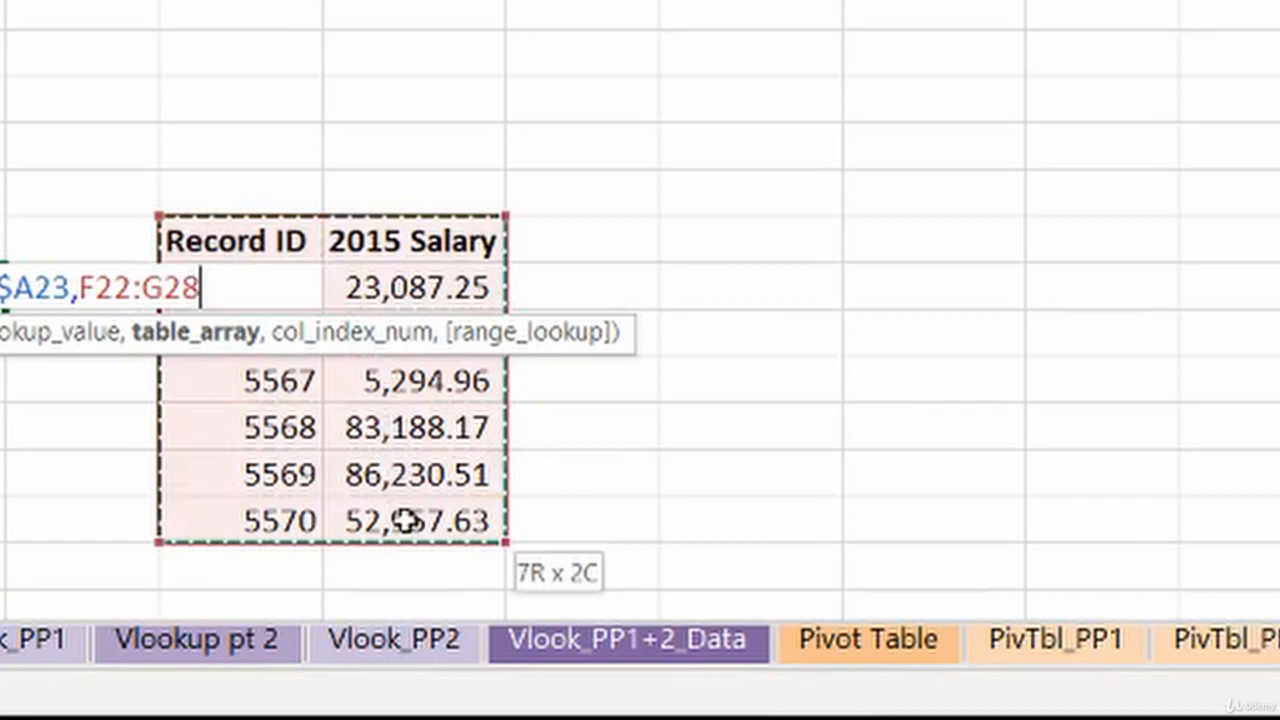
{"action": "left_click_drag", "start_coordinate": [285, 245], "coordinate": [422, 530]}
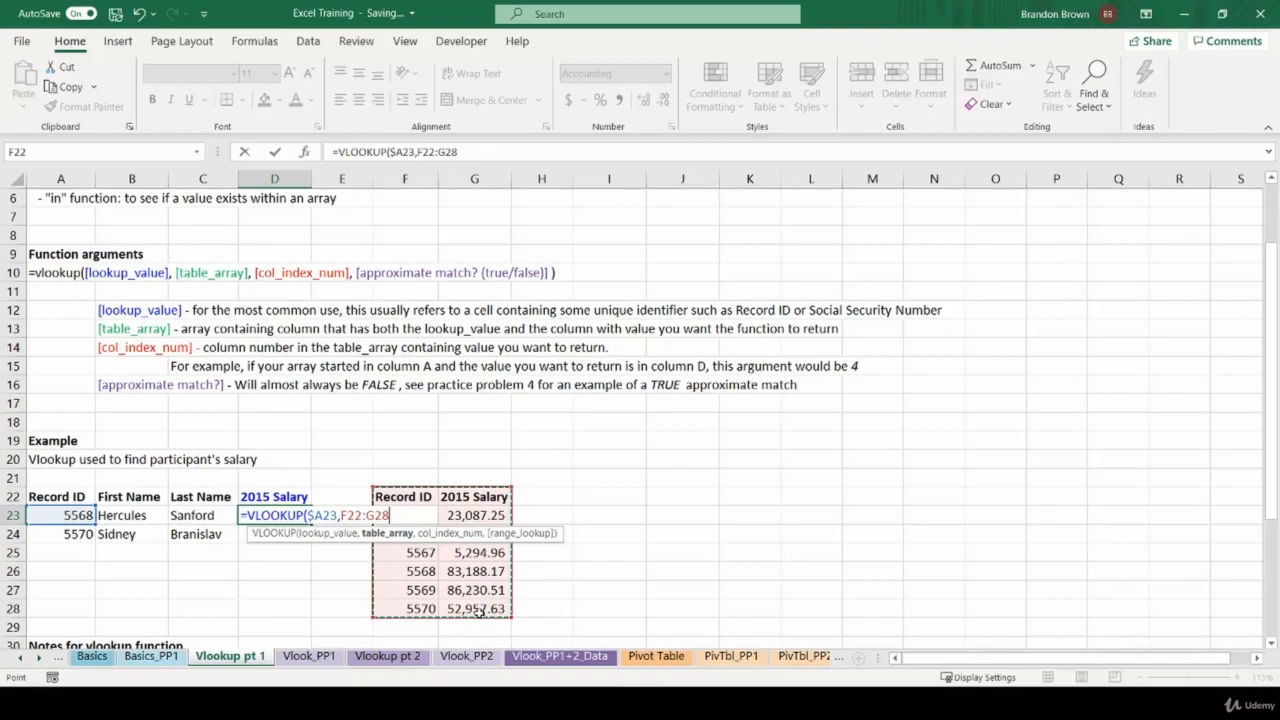
{"action": "key", "text": "F4"}
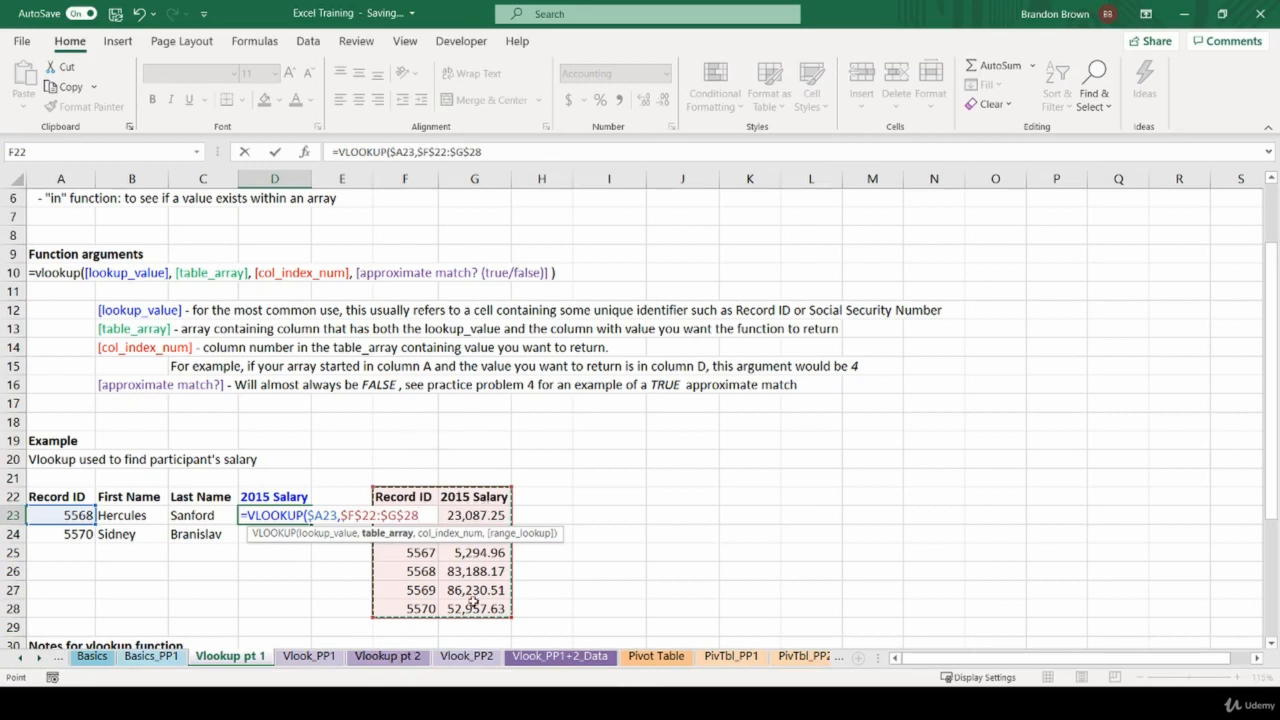
{"action": "type", "text": ",2"}
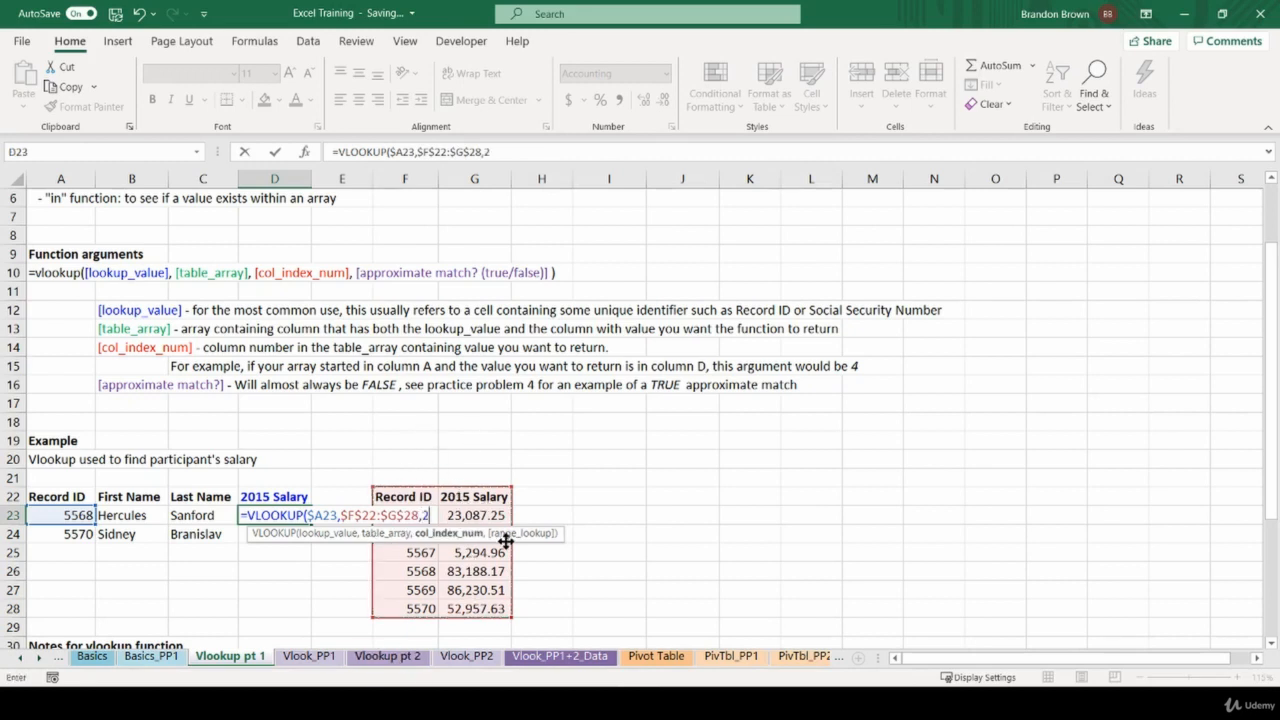
{"action": "type", "text": ","}
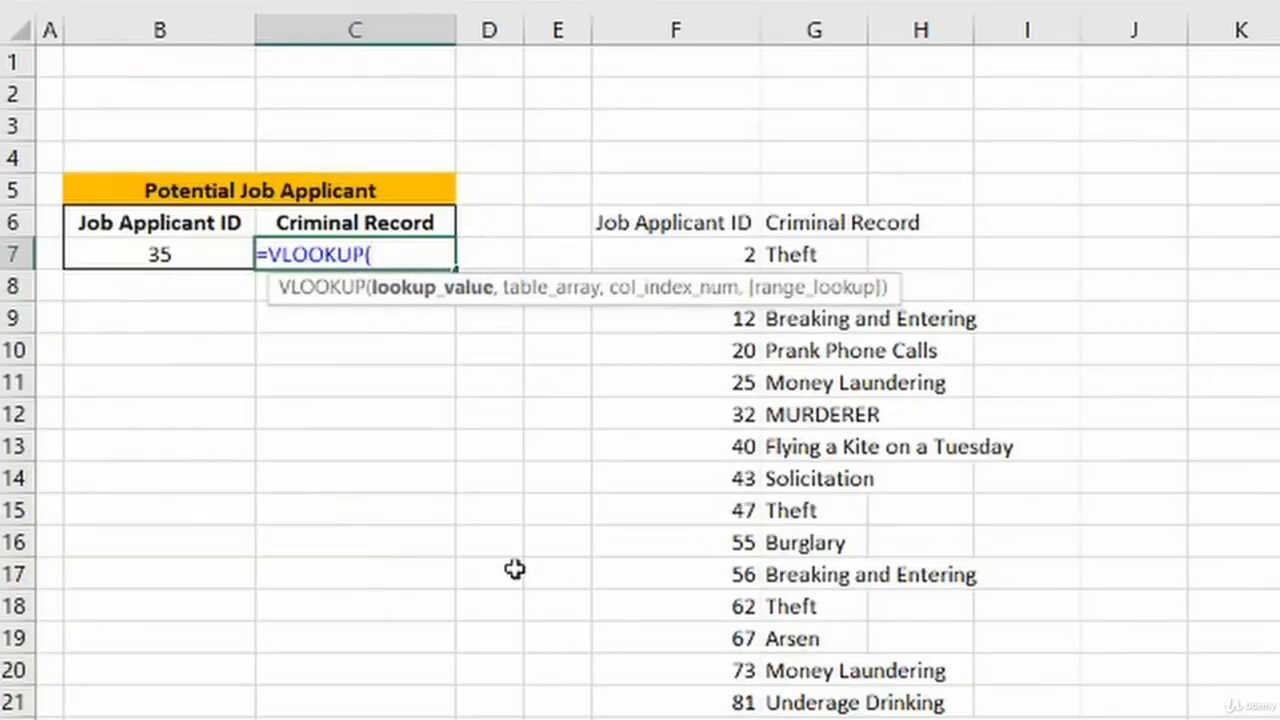
Complete the Criminal Record formula in C7 of the job applicant example as =VLOOKUP(B7,F6:G25,2,FALSE).
{"action": "left_click", "coordinate": [120, 258]}
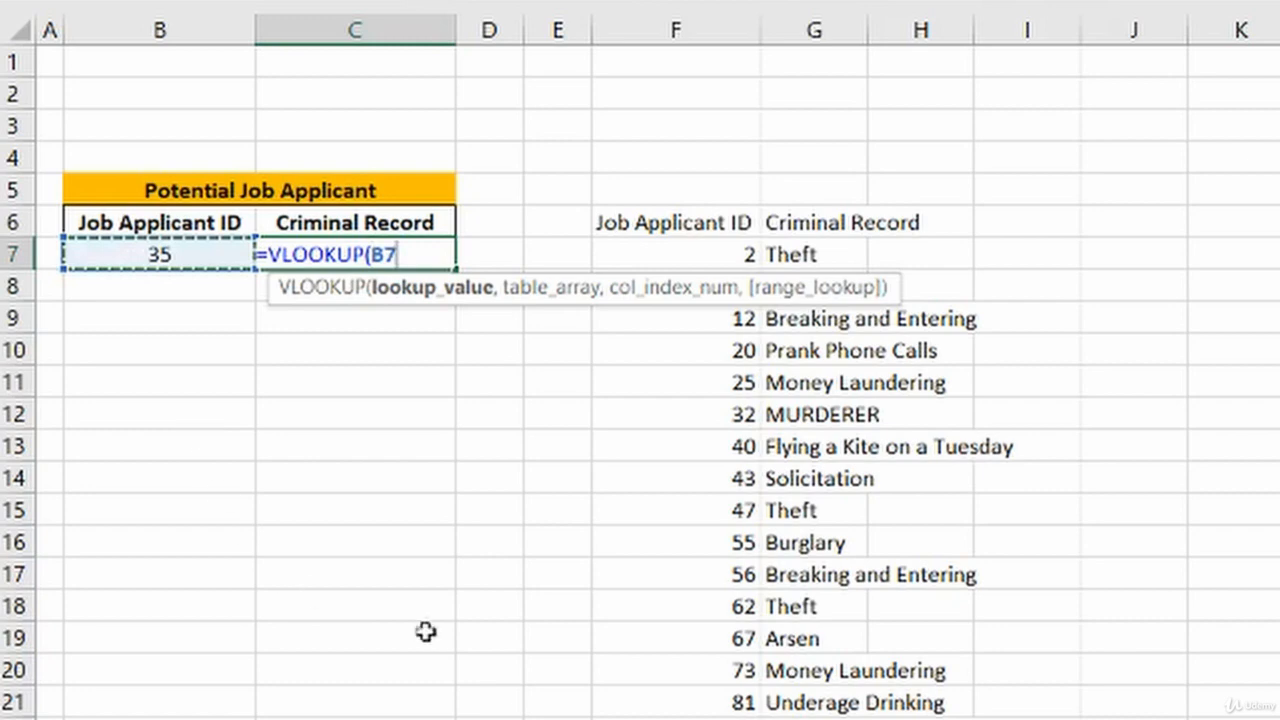
{"action": "type", "text": ","}
{"action": "left_click", "coordinate": [705, 222]}
{"action": "left_click_drag", "start_coordinate": [705, 222], "coordinate": [850, 716]}
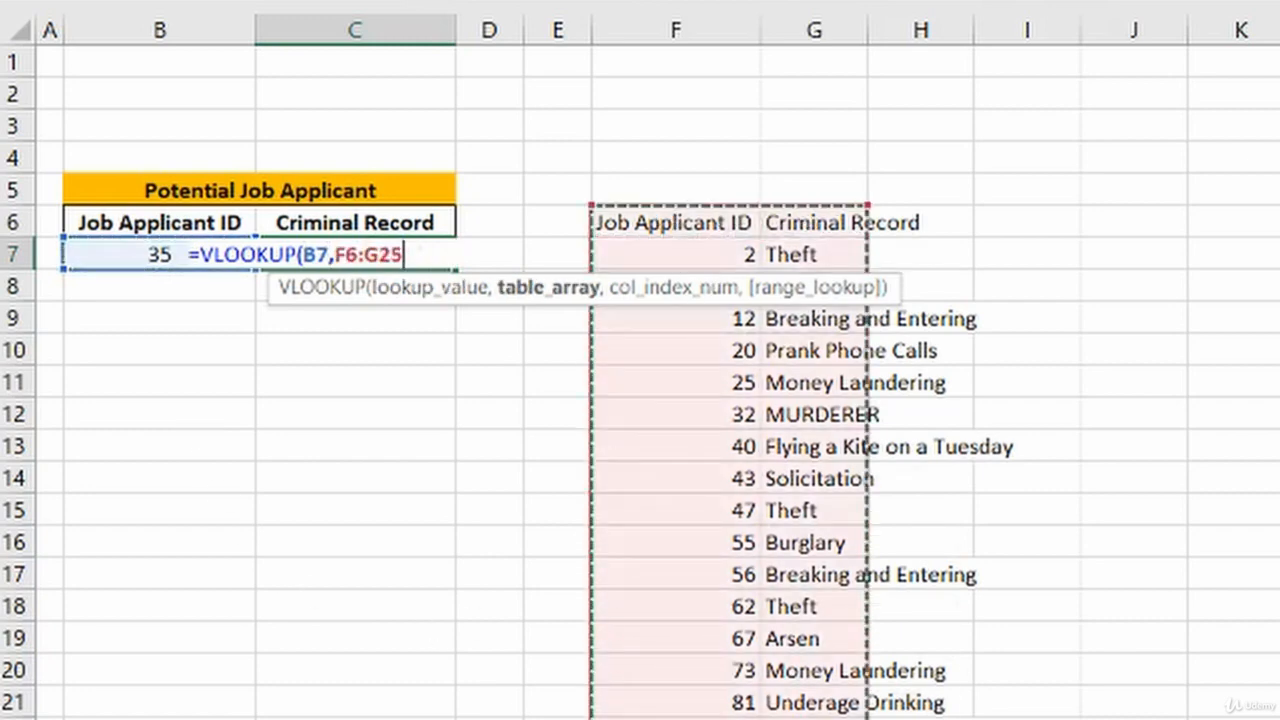
{"action": "type", "text": ",2,FALSE)"}
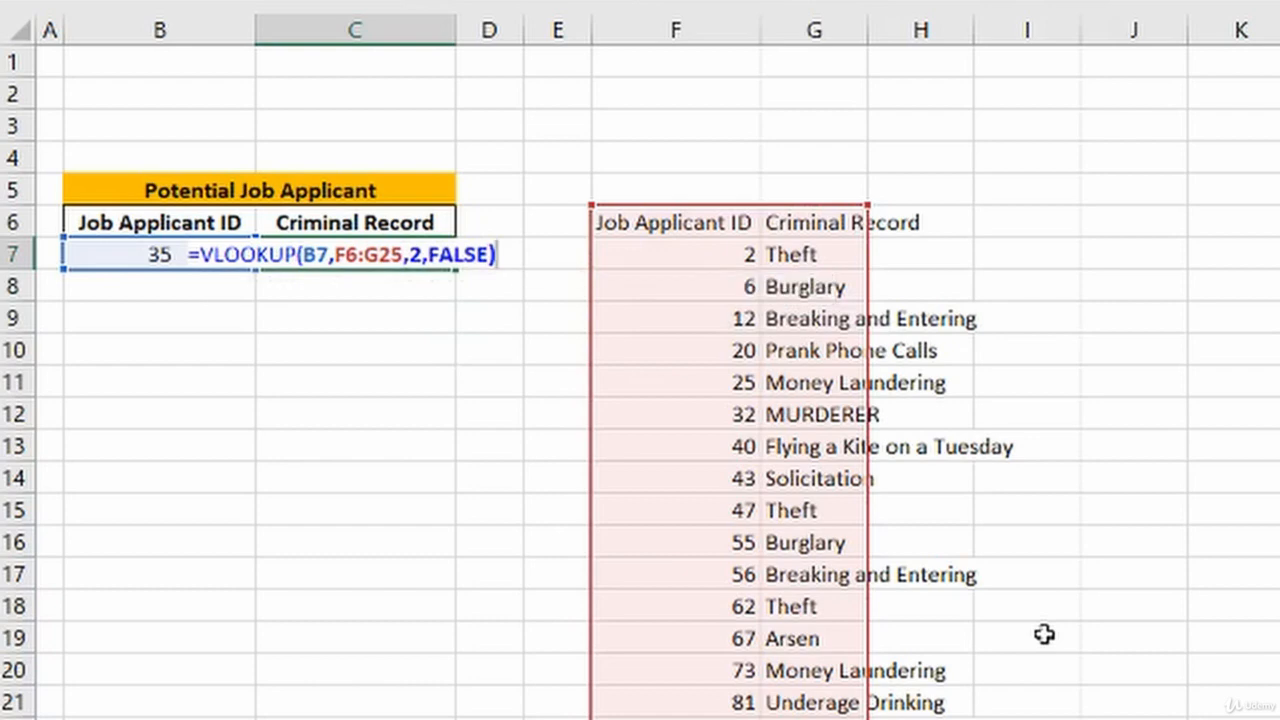
{"action": "key", "text": "Return"}
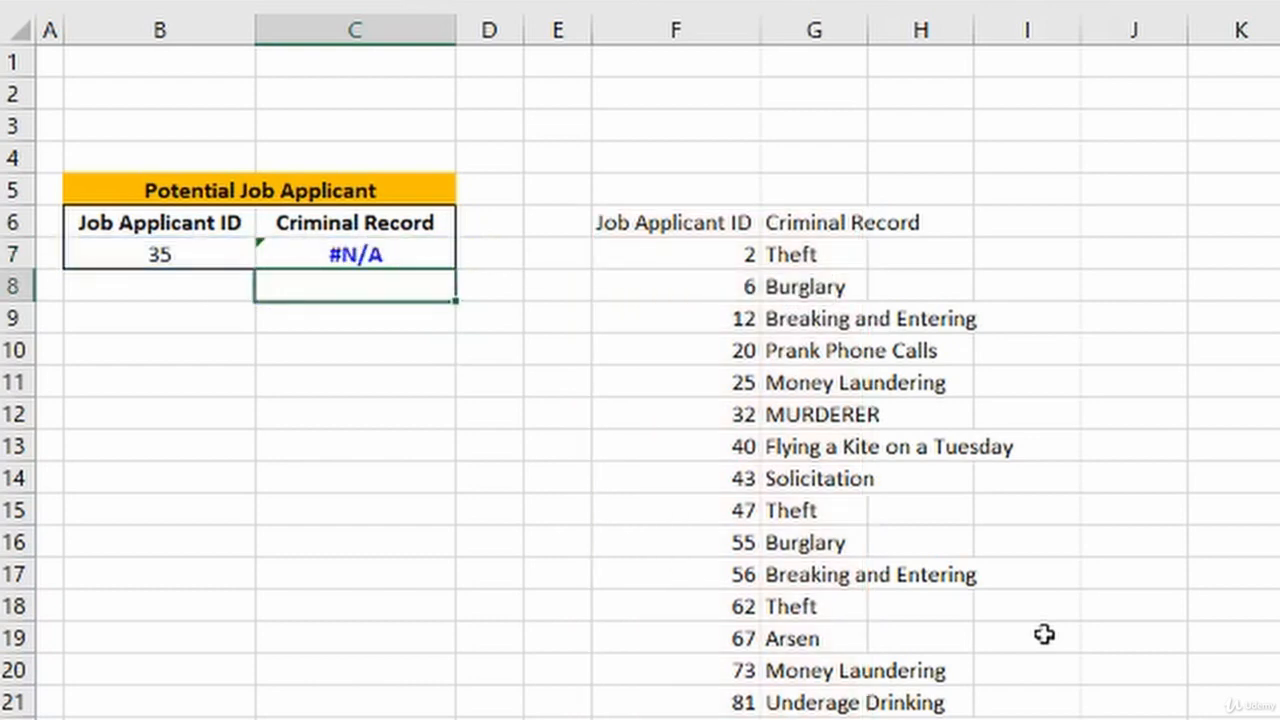
Remove the FALSE argument from the Criminal Record formula in C7, leaving =VLOOKUP(B7,F6:G25,2).
{"action": "key", "text": "Up"}
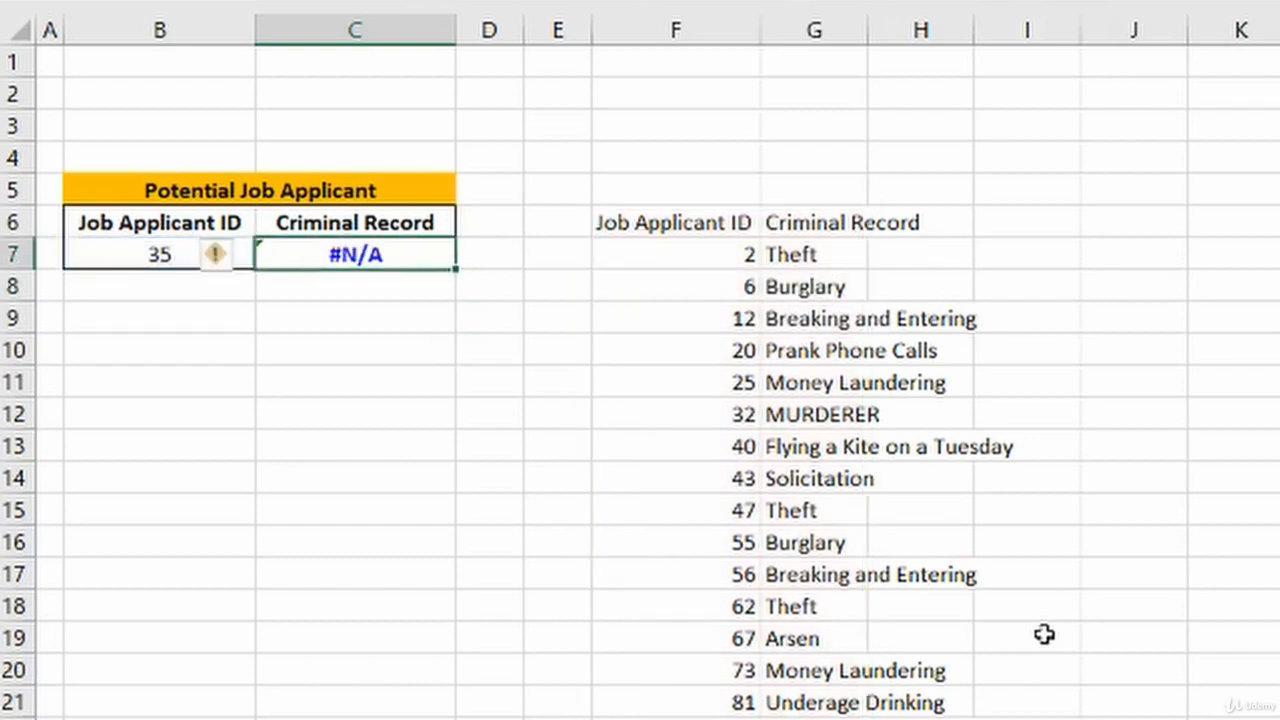
{"action": "key", "text": "F2"}
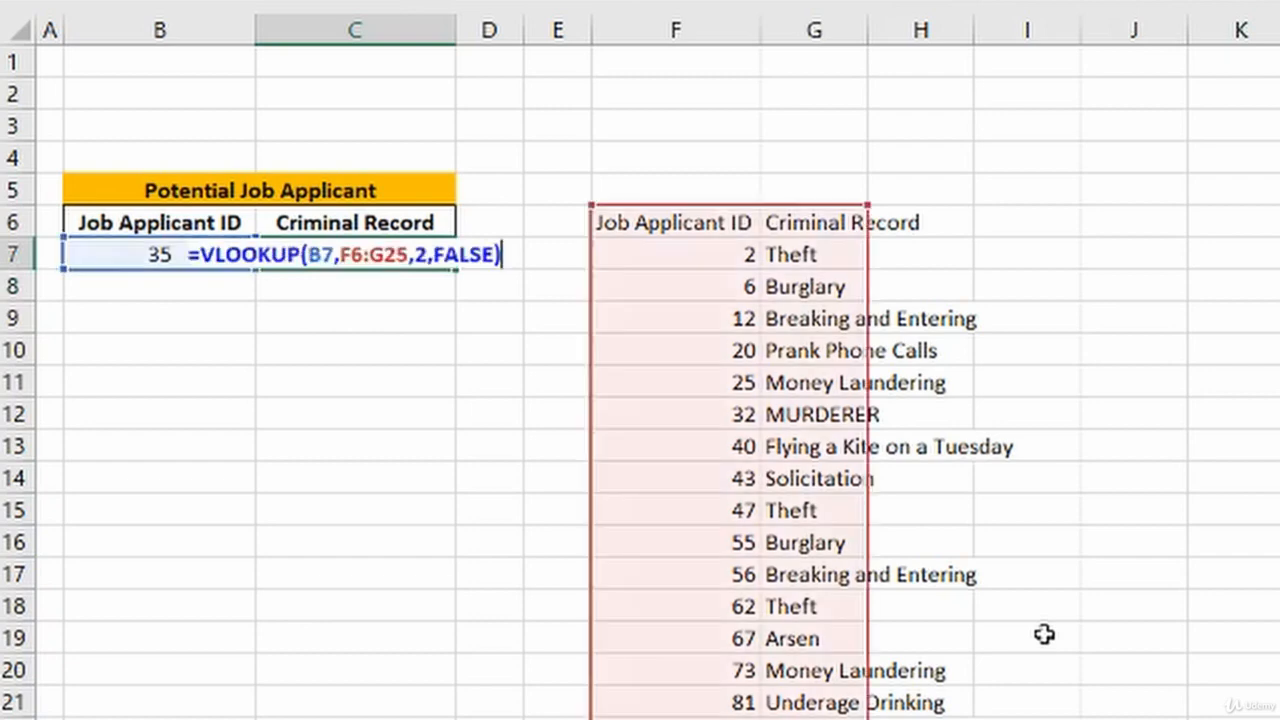
{"action": "left_click", "coordinate": [502, 262]}
{"action": "key", "text": "shift+Left"}
{"action": "key", "text": "shift+Left"}
{"action": "key", "text": "shift+Left"}
{"action": "key", "text": "shift+Left"}
{"action": "key", "text": "shift+Left"}
{"action": "key", "text": "shift+Left"}
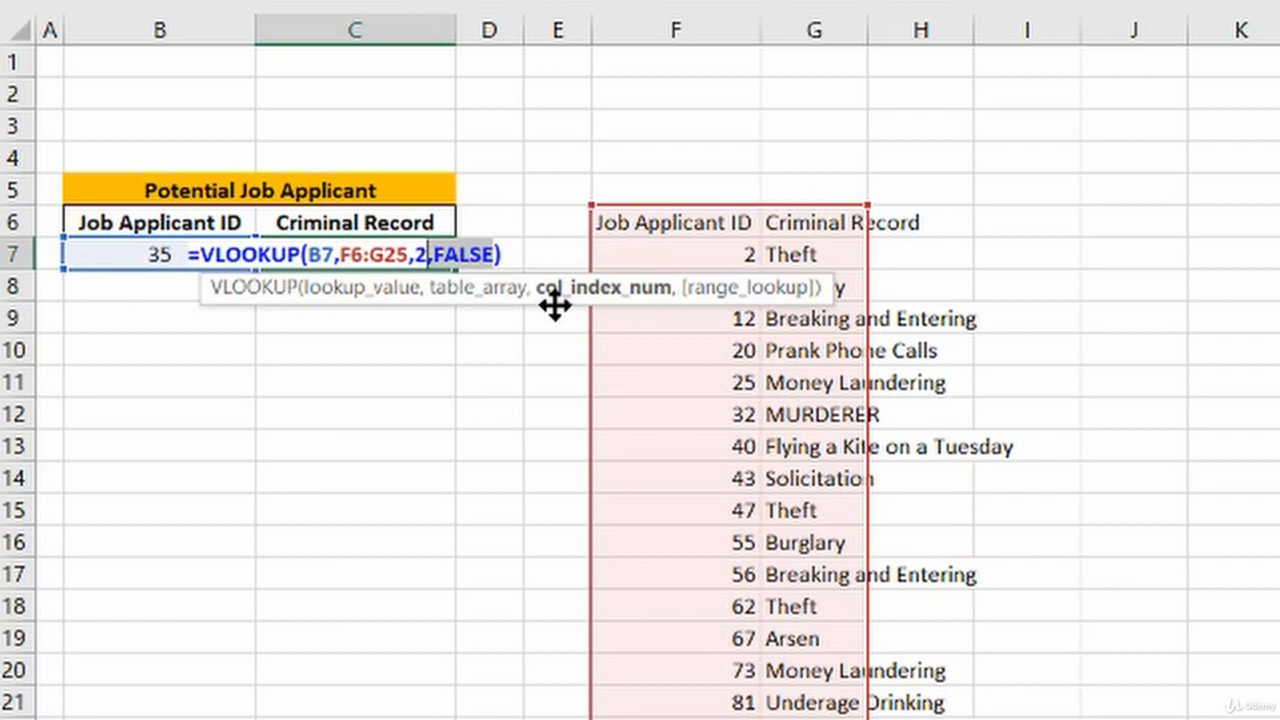
{"action": "key", "text": "BackSpace"}
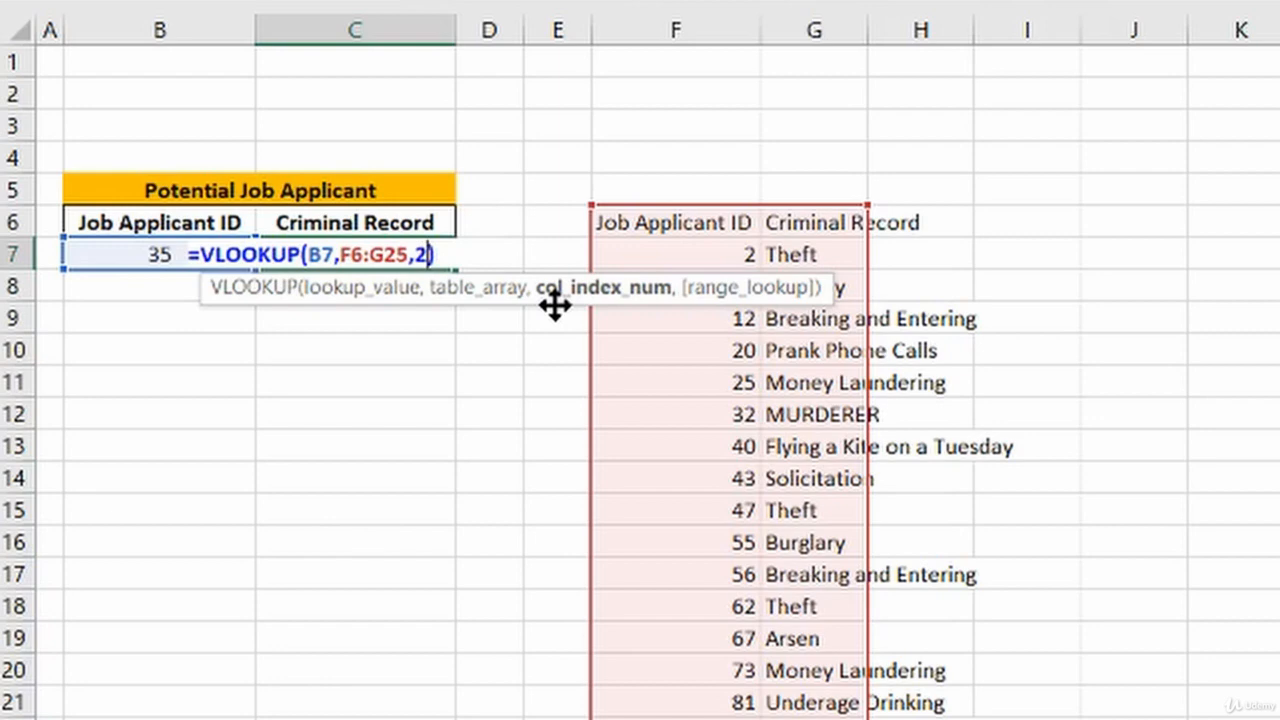
{"action": "key", "text": "Return"}
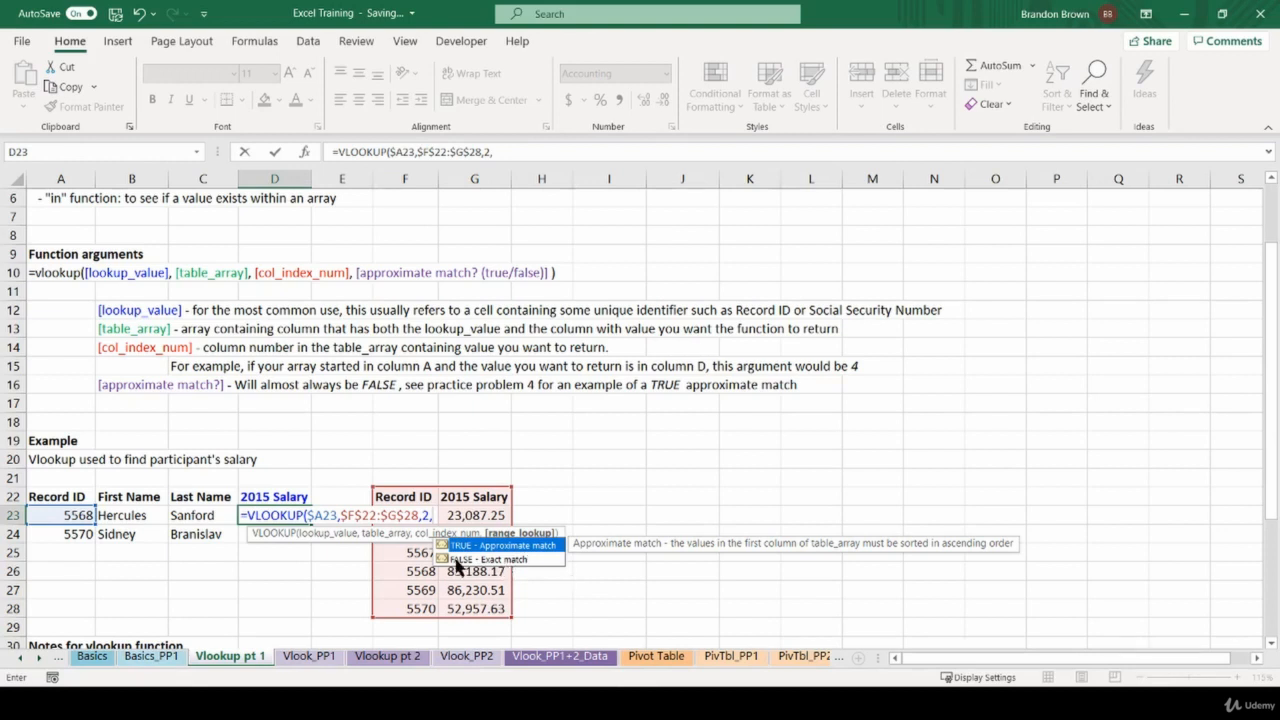
Finish the 2015 Salary VLOOKUP in D23 with FALSE (exact match) as its range_lookup argument.
{"action": "left_click", "coordinate": [522, 561]}
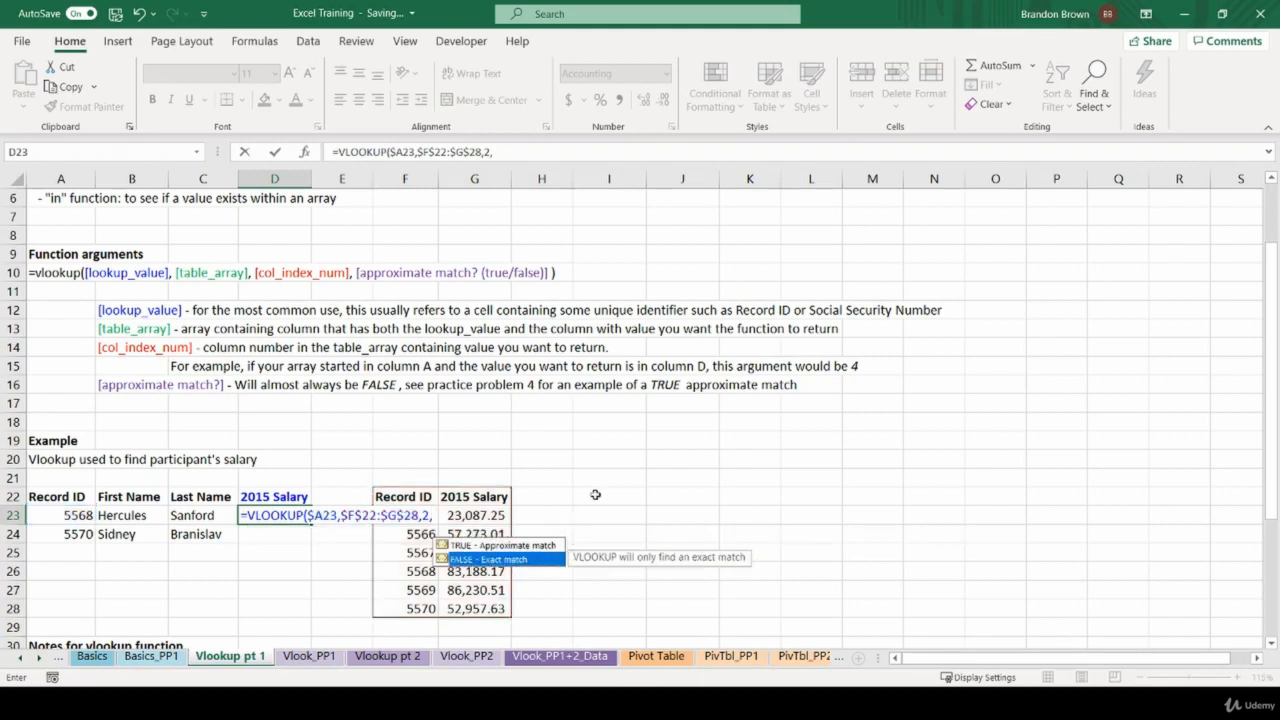
{"action": "key", "text": "Tab"}
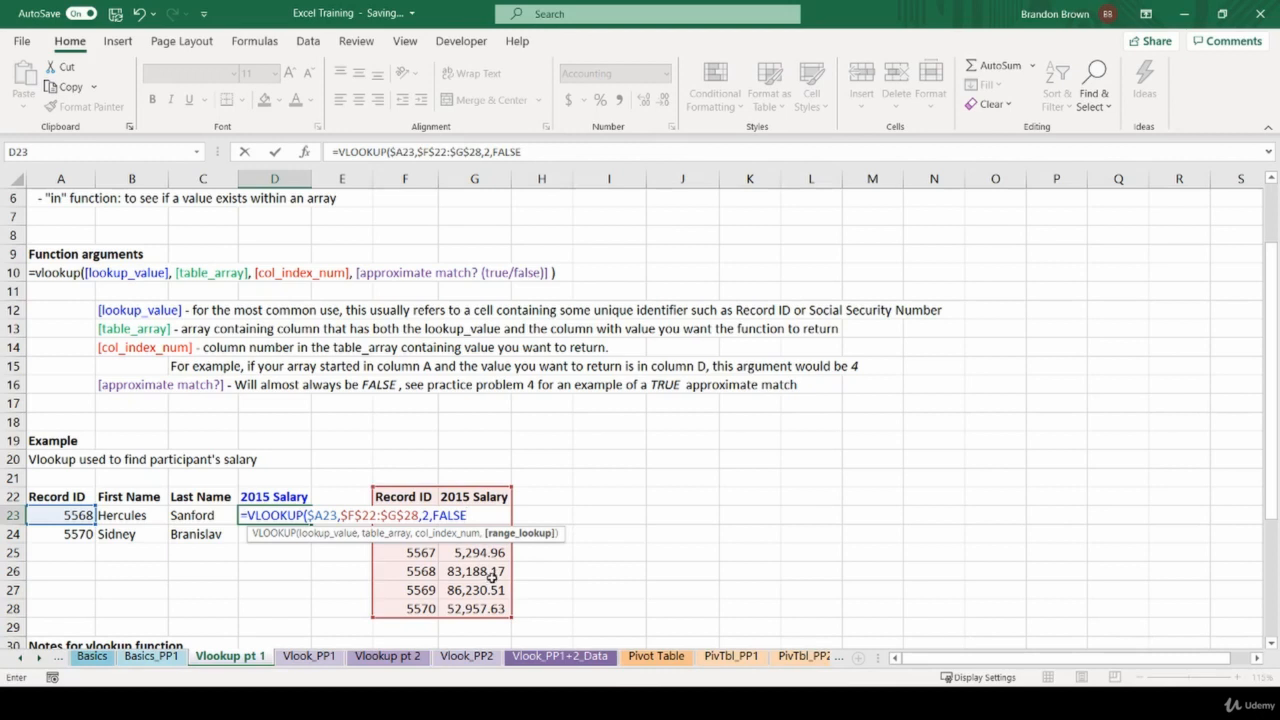
{"action": "type", "text": ")"}
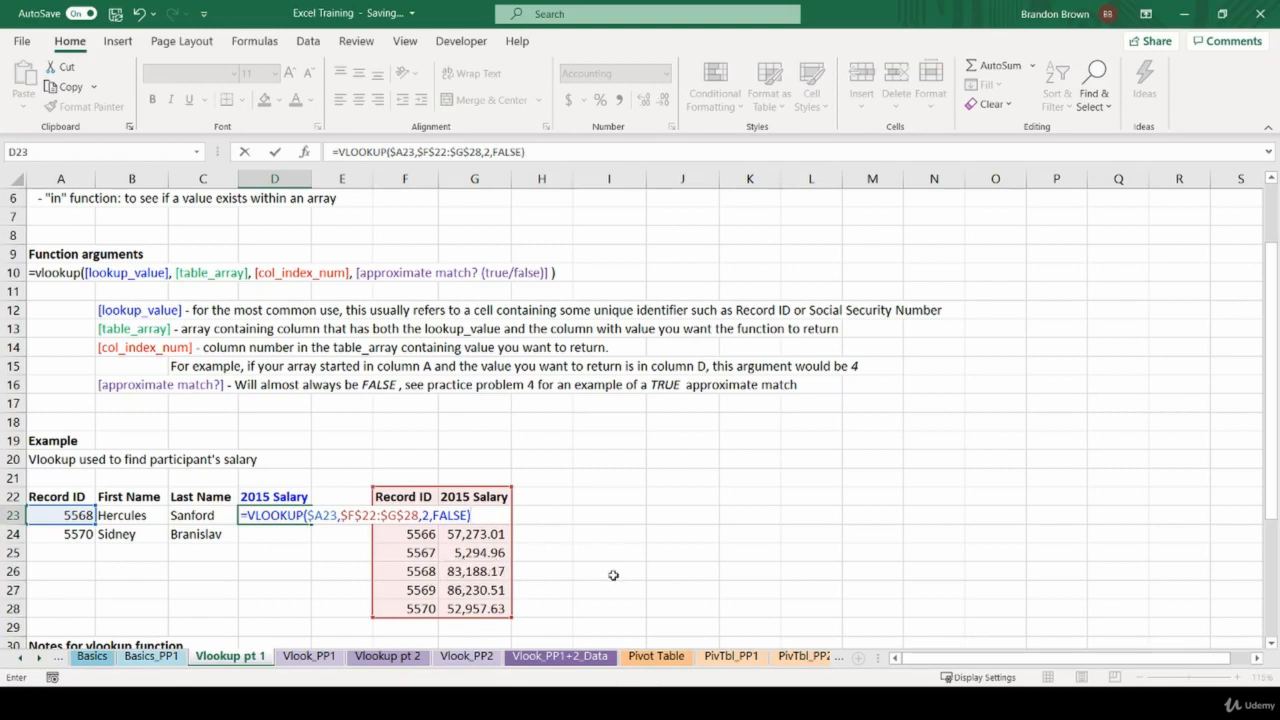
{"action": "key", "text": "Return"}
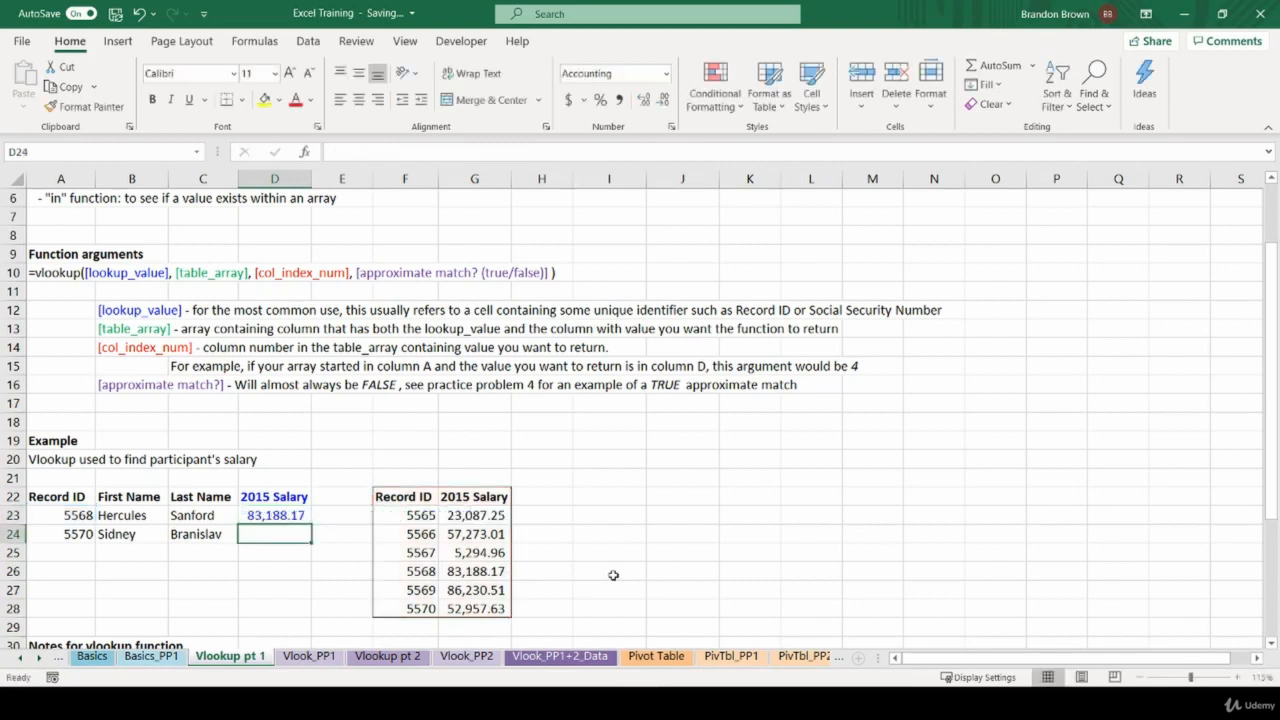
Fill the 2015 Salary formula from D23 down to D24.
{"action": "key", "text": "Up"}
{"action": "key", "text": "shift+Down"}
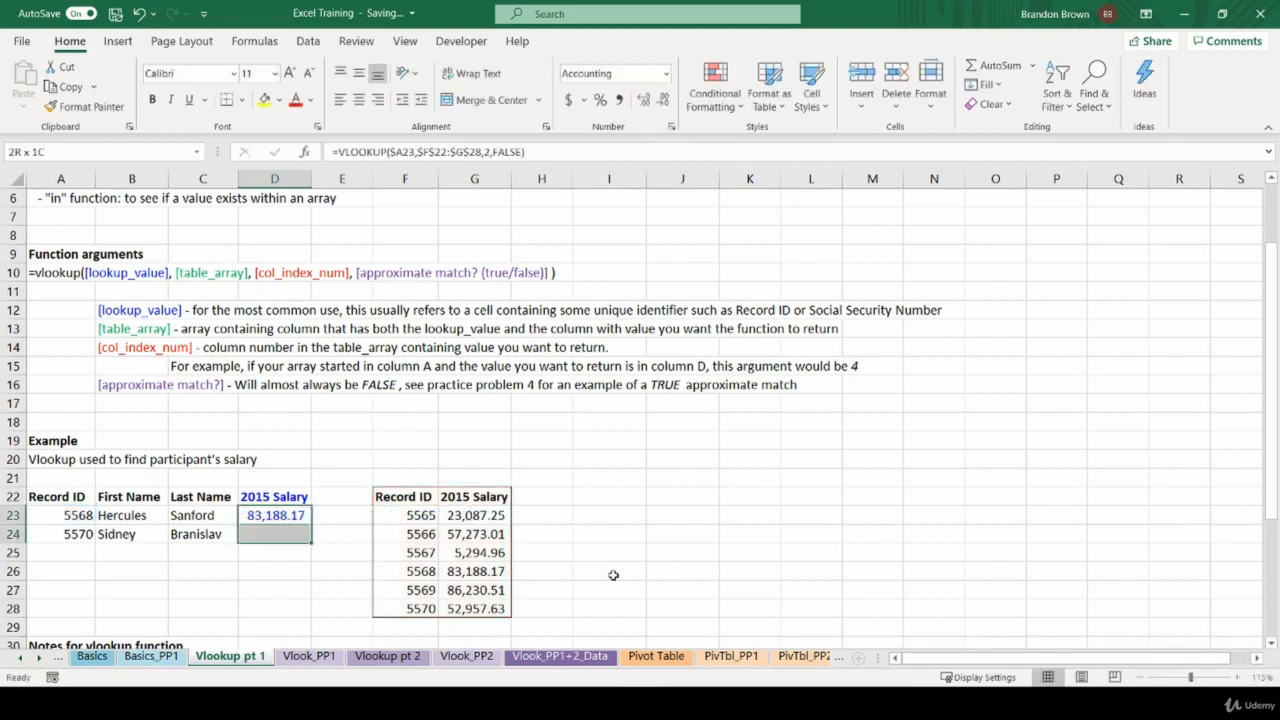
{"action": "key", "text": "ctrl+d"}
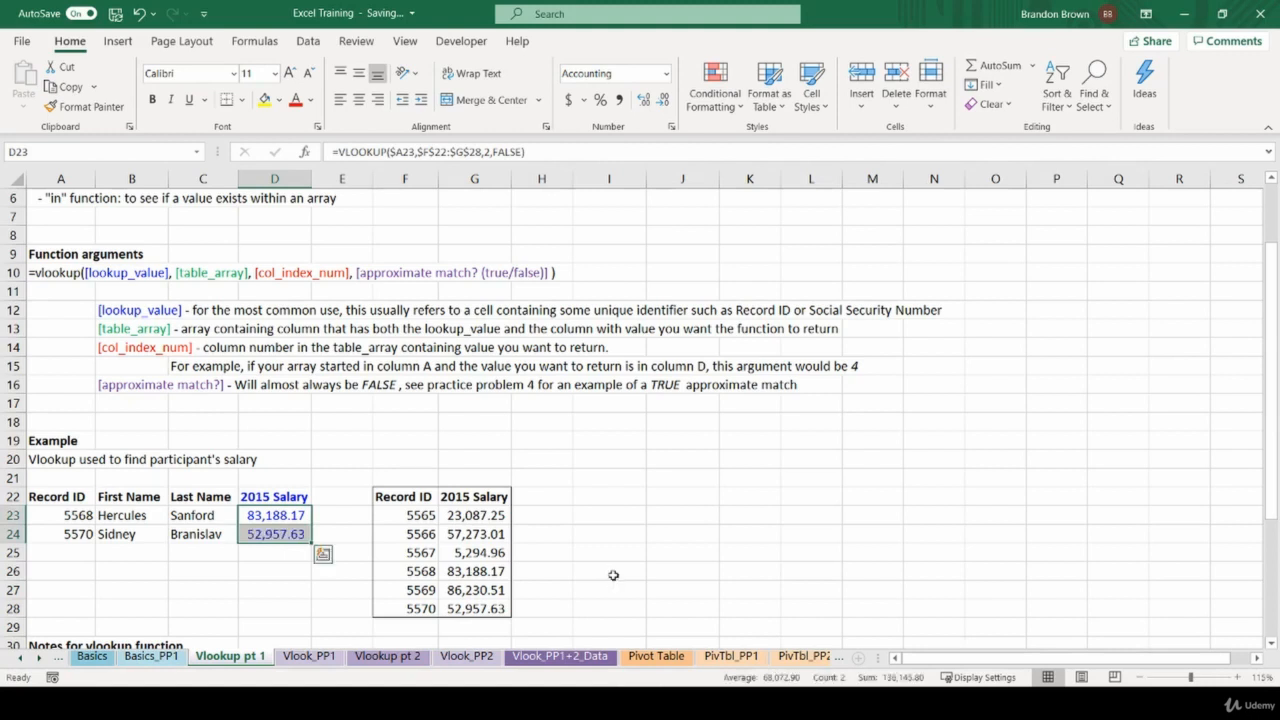
Inspect the formula in D24 and compare its salary with the entry for record ID 5570 in the reference table.
{"action": "left_click", "coordinate": [250, 534]}
{"action": "double_click", "coordinate": [250, 534]}
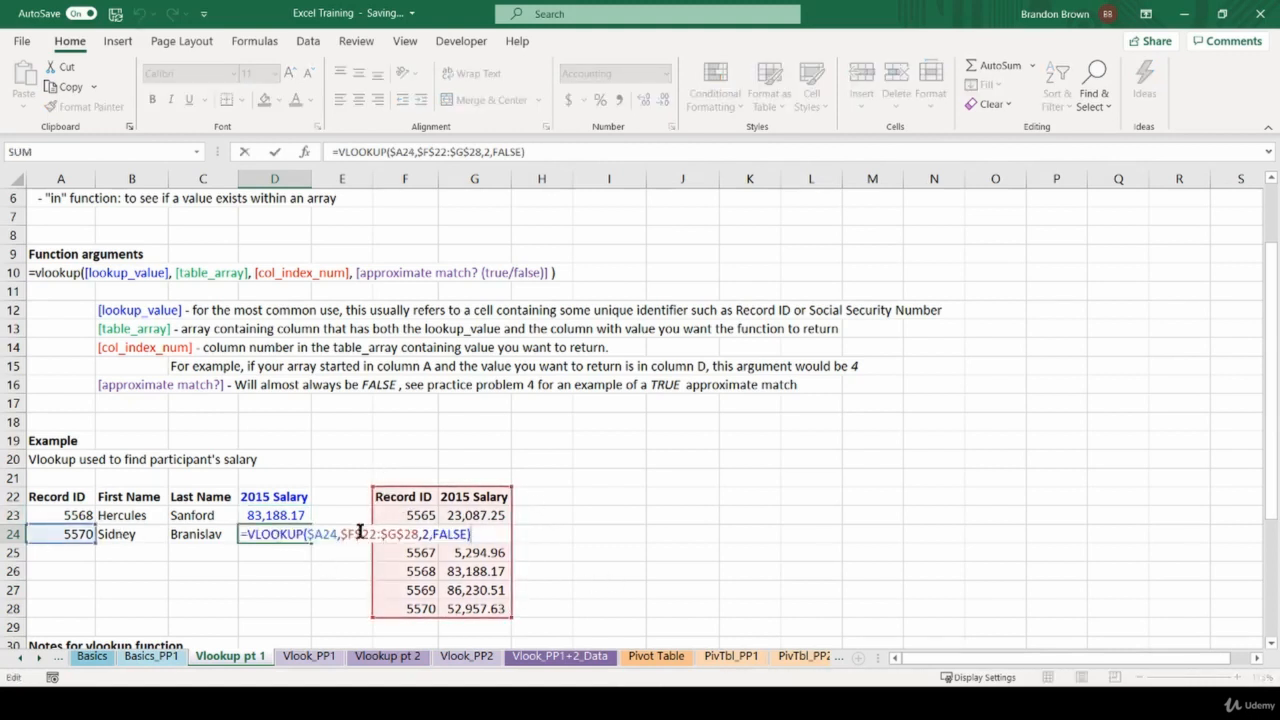
{"action": "key", "text": "Escape"}
{"action": "left_click", "coordinate": [78, 538]}
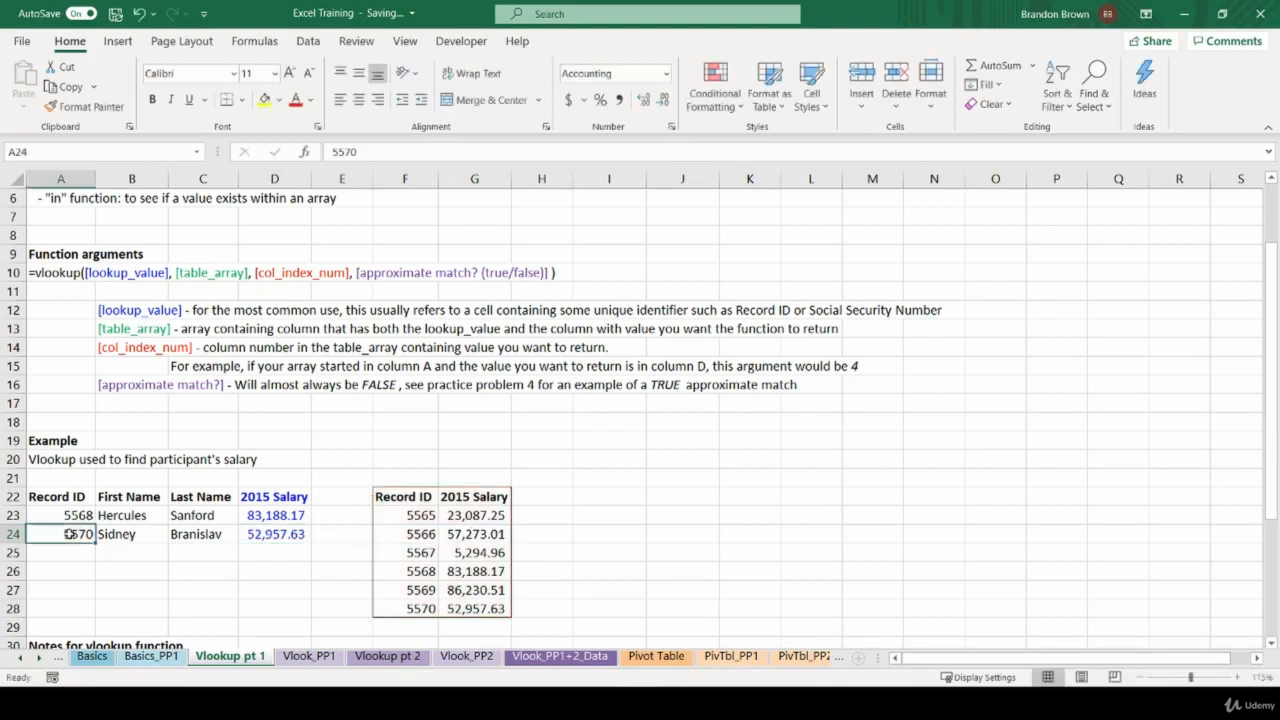
{"action": "left_click", "coordinate": [290, 531]}
{"action": "left_click", "coordinate": [72, 533]}
{"action": "key", "text": "shift+space"}
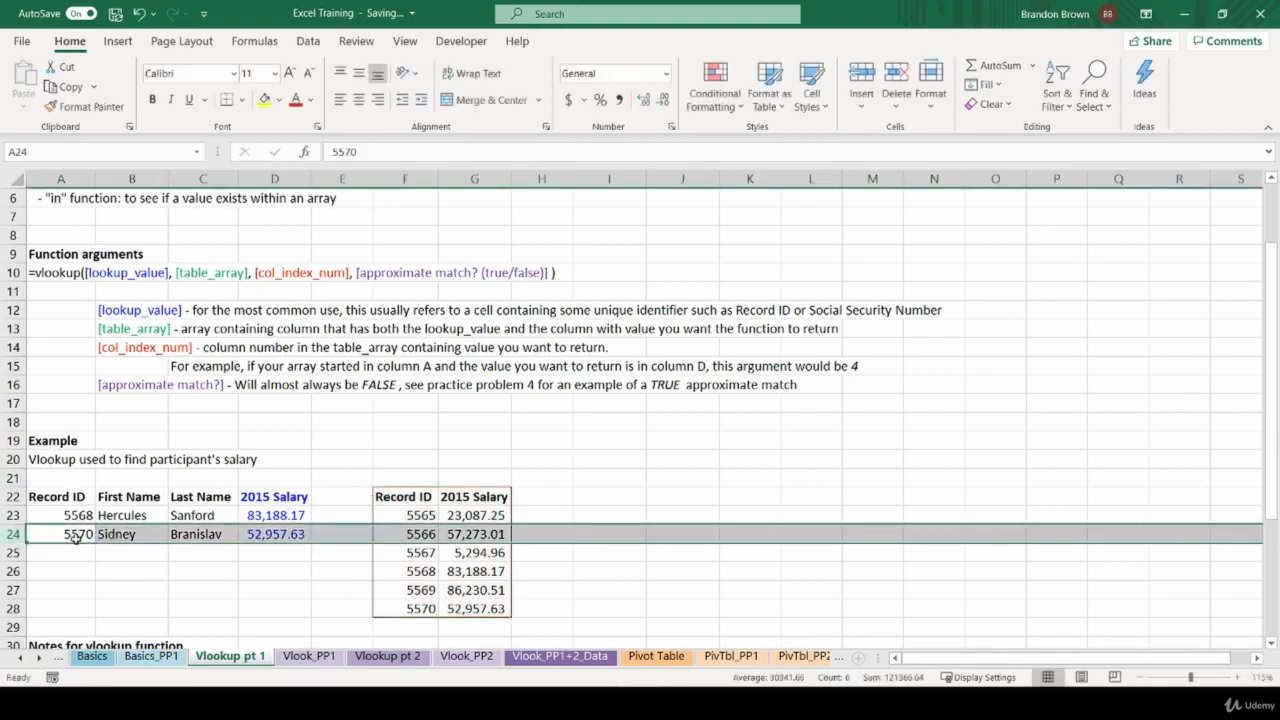
{"action": "left_click", "coordinate": [465, 610]}
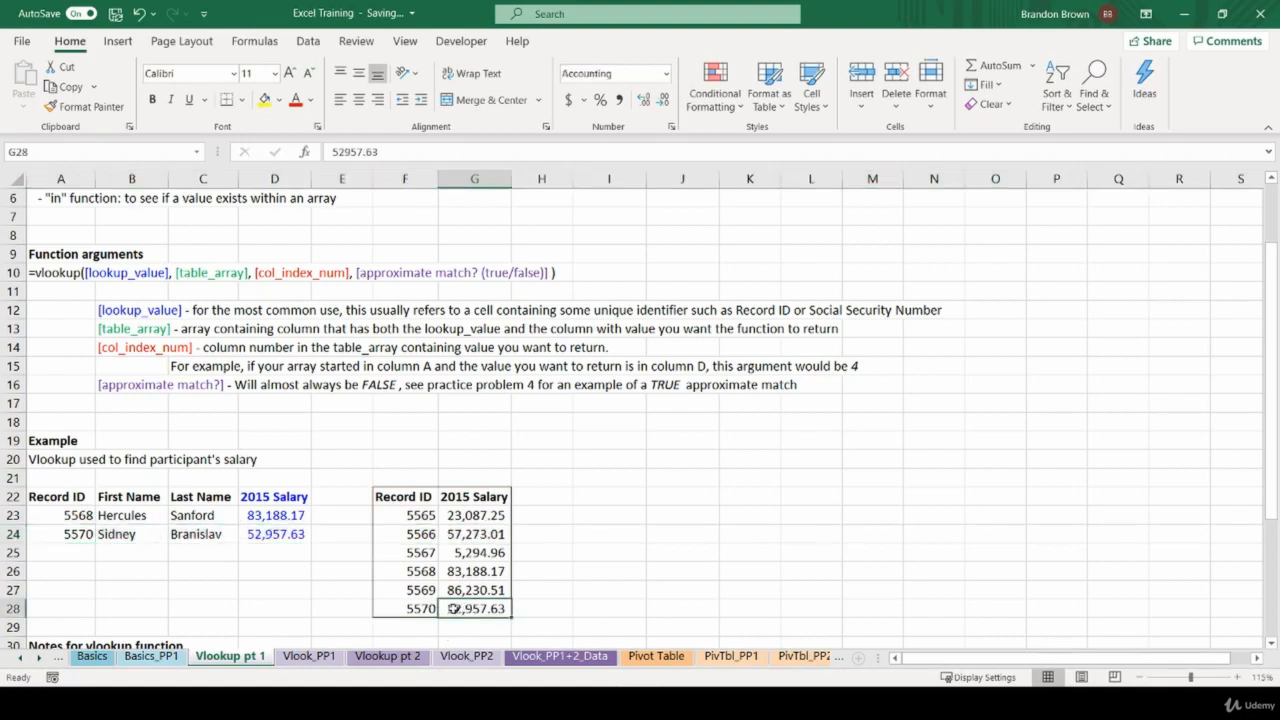
{"action": "left_click", "coordinate": [262, 539]}
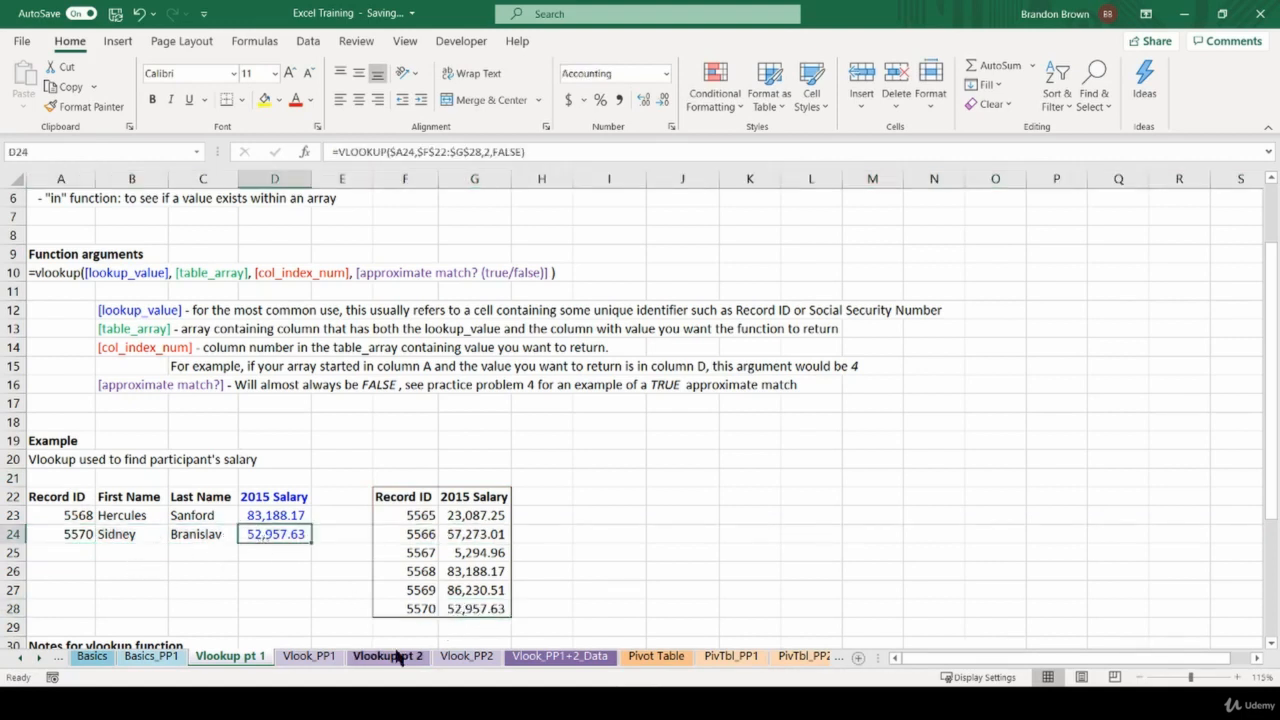
Review the Vlookup pt 1 sheet from its introduction and argument descriptions to the notes for the VLOOKUP function.
{"action": "left_click", "coordinate": [344, 484]}
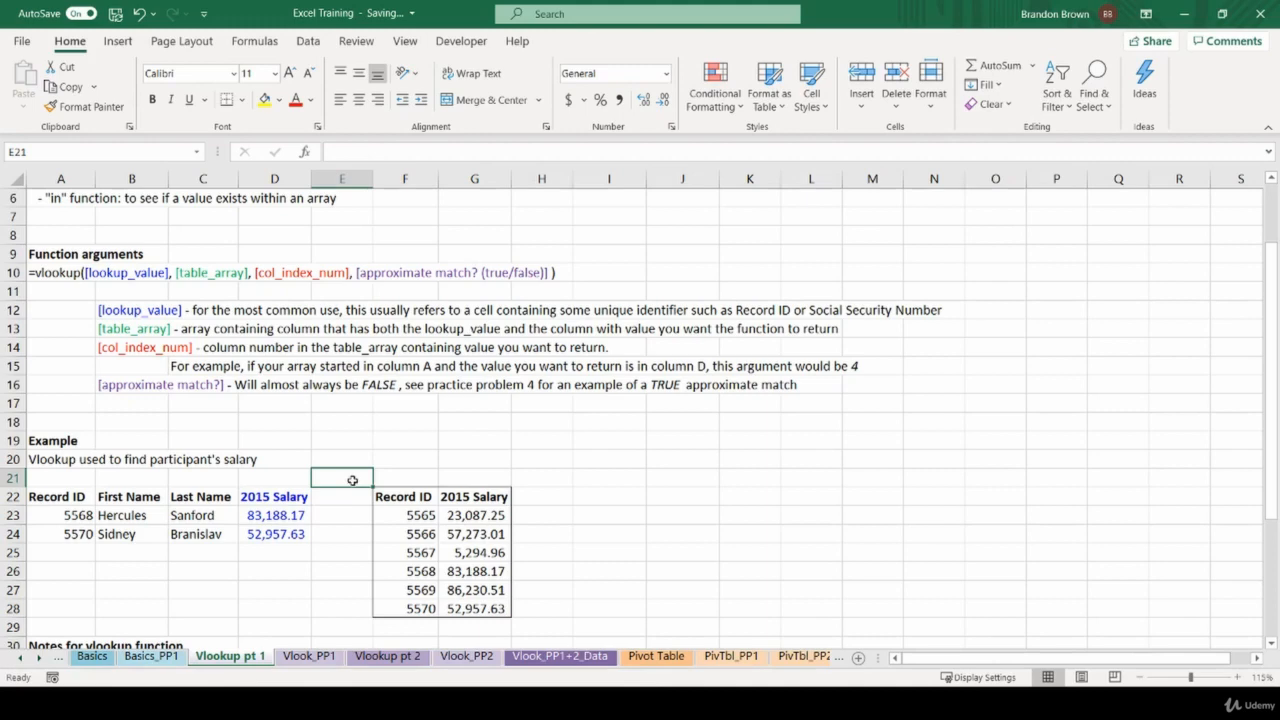
{"action": "scroll", "coordinate": [352, 481], "scroll_direction": "up", "scroll_amount": 2}
{"action": "scroll", "coordinate": [352, 481], "scroll_direction": "down", "scroll_amount": 4}
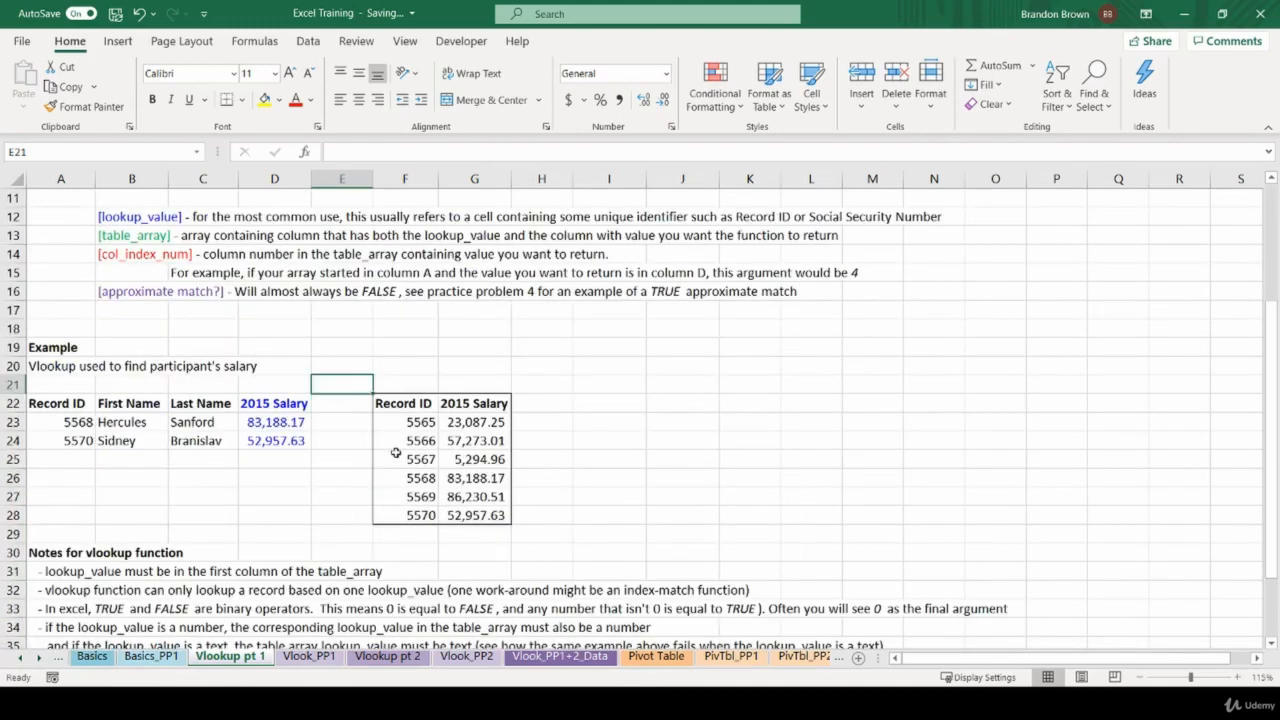
{"action": "scroll", "coordinate": [397, 451], "scroll_direction": "up", "scroll_amount": 4}
{"action": "left_click_drag", "start_coordinate": [72, 226], "coordinate": [270, 222]}
{"action": "left_click", "coordinate": [272, 222]}
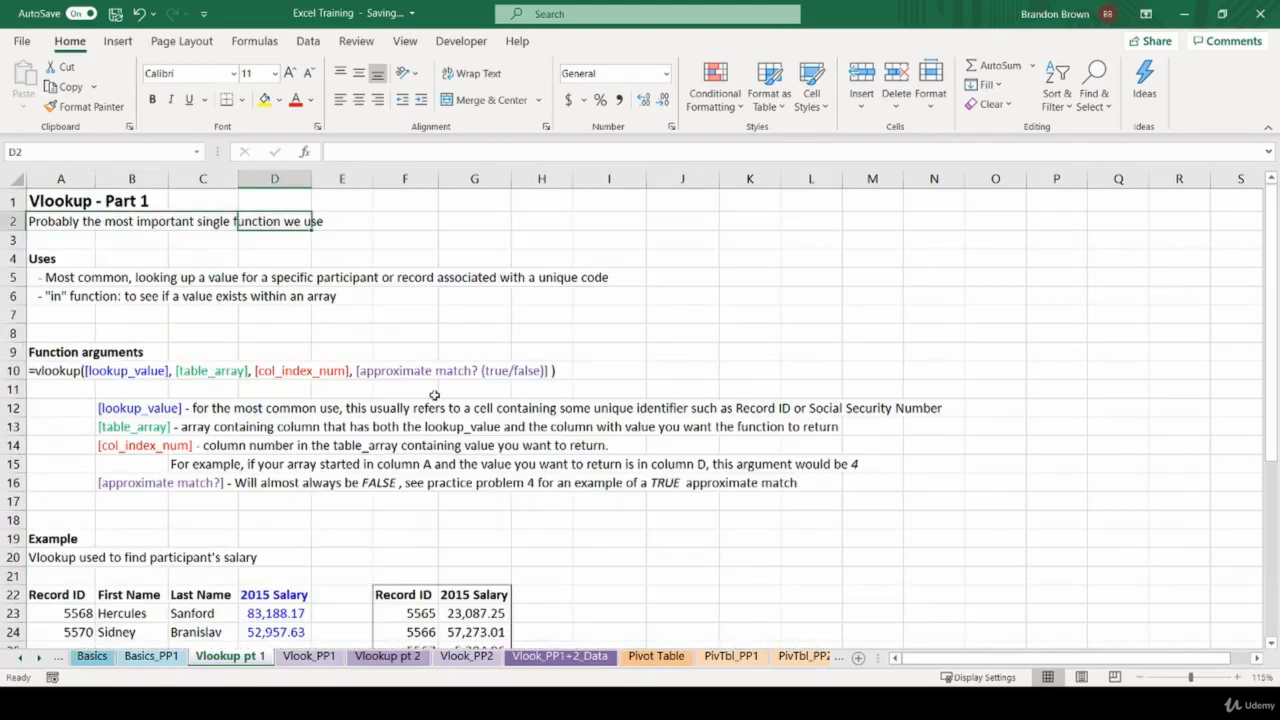
{"action": "scroll", "coordinate": [435, 398], "scroll_direction": "down", "scroll_amount": 8}
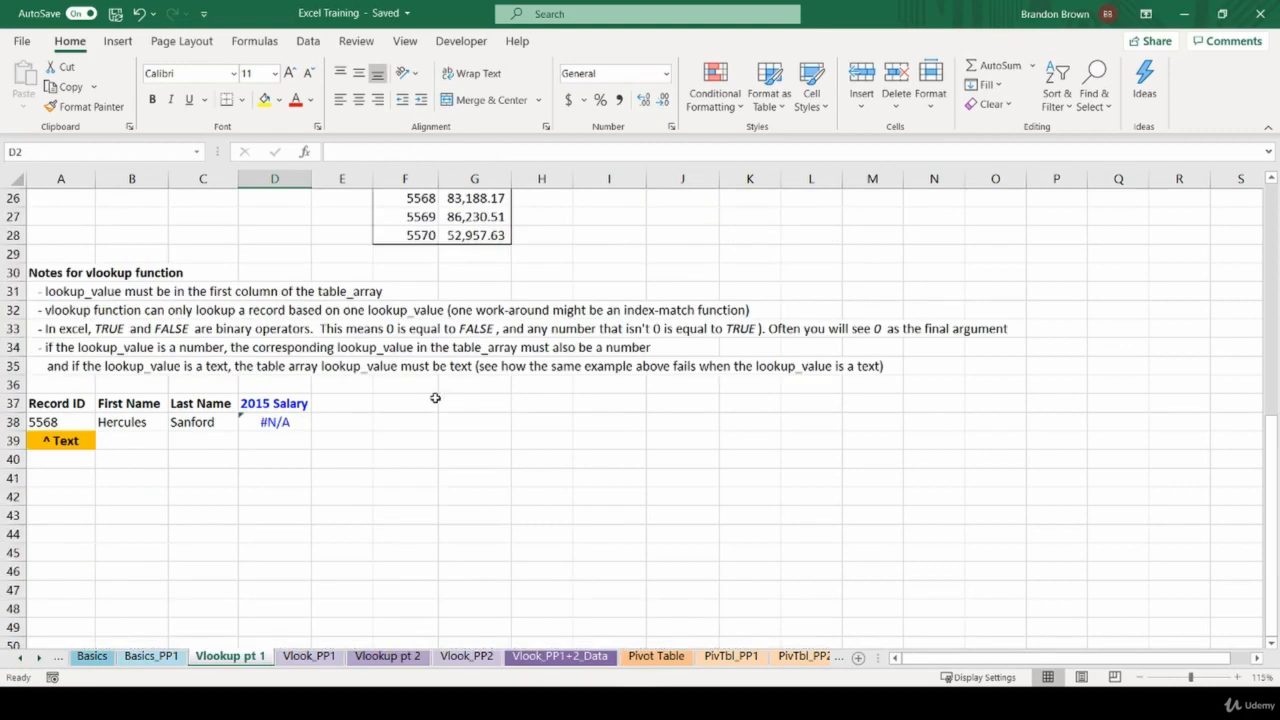
{"action": "scroll", "coordinate": [305, 406], "scroll_direction": "up", "scroll_amount": 2}
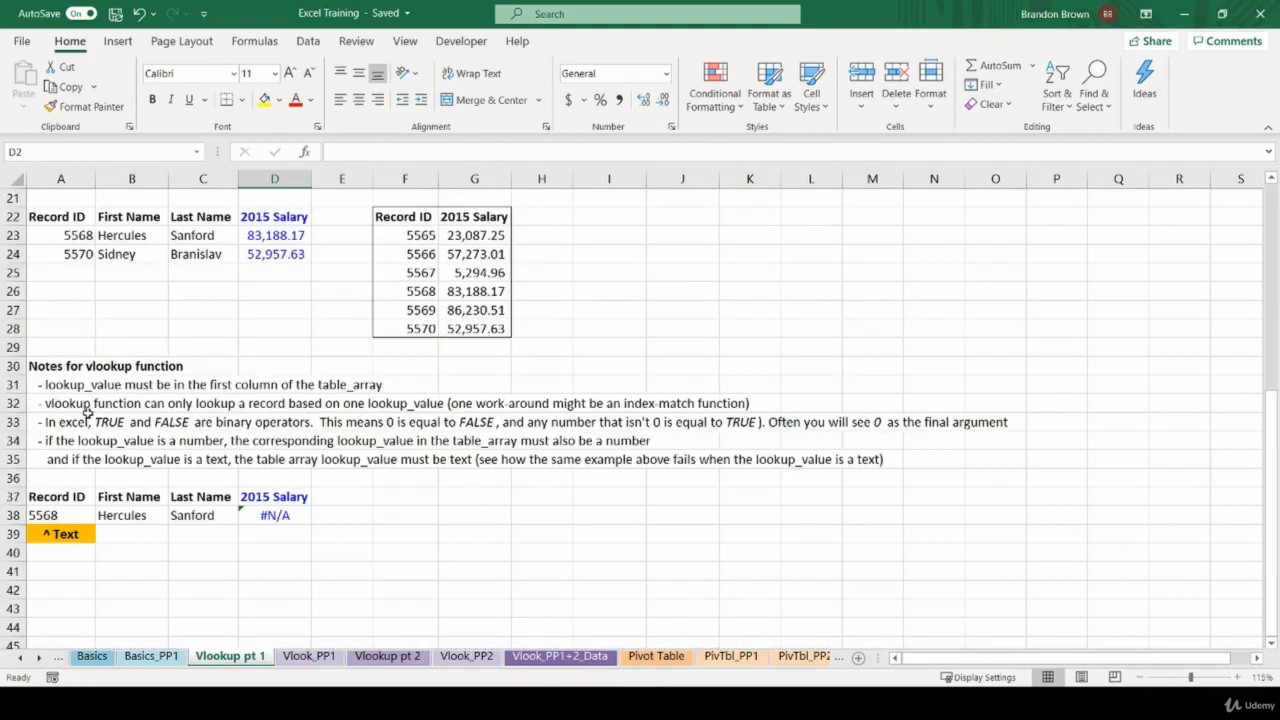
Inspect the lookup_value and table_array arguments of the VLOOKUP formula in D23.
{"action": "scroll", "coordinate": [85, 382], "scroll_direction": "up", "scroll_amount": 3}
{"action": "left_click", "coordinate": [262, 408]}
{"action": "scroll", "coordinate": [291, 466], "scroll_direction": "down", "scroll_amount": 2}
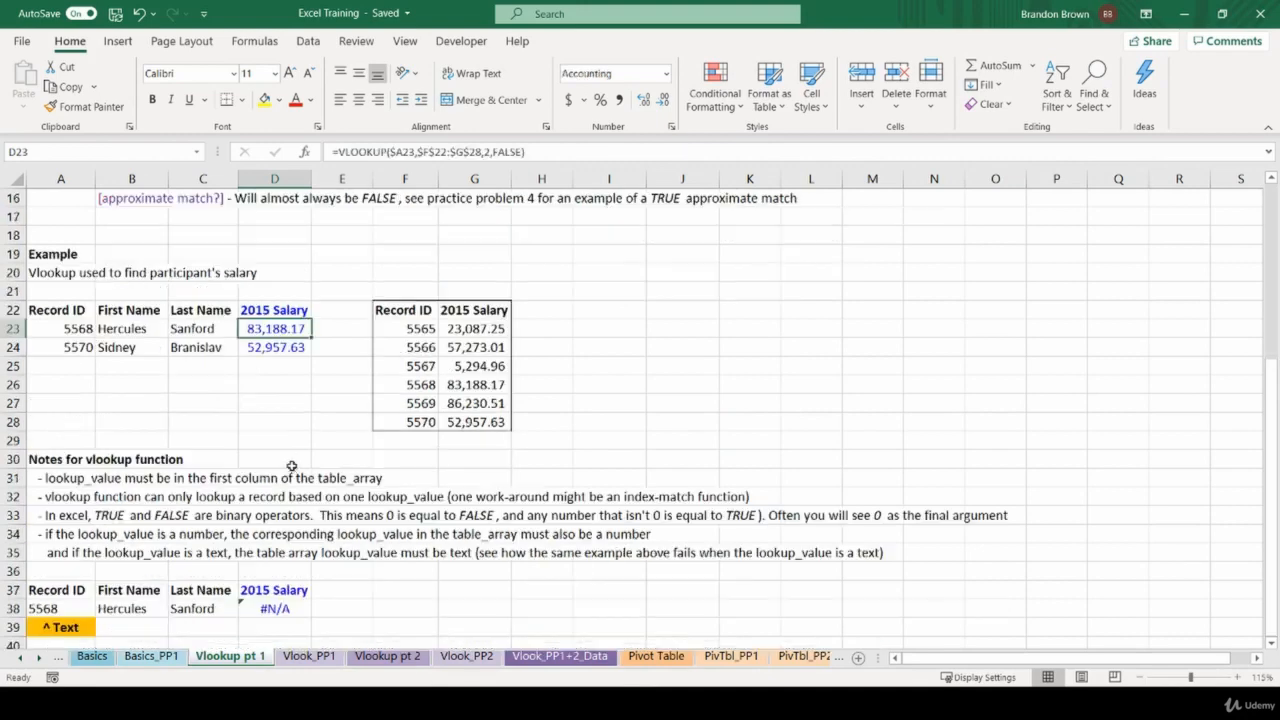
{"action": "key", "text": "F2"}
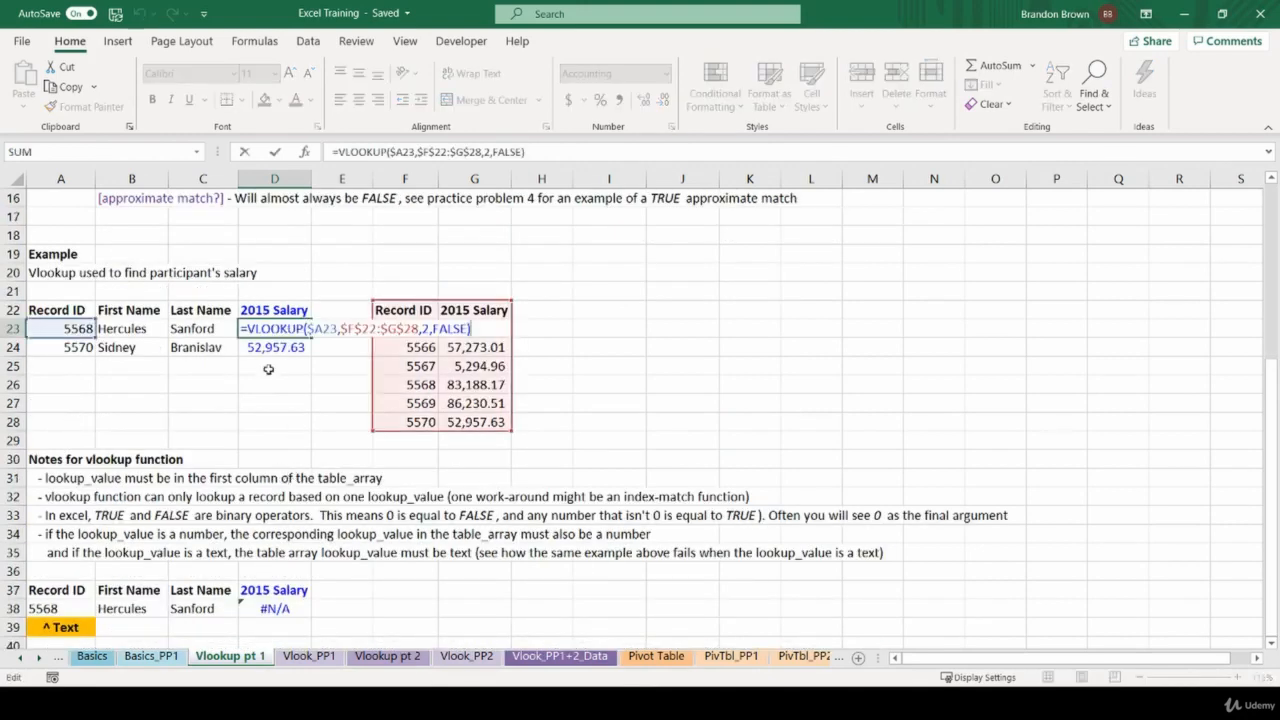
{"action": "left_click", "coordinate": [334, 328]}
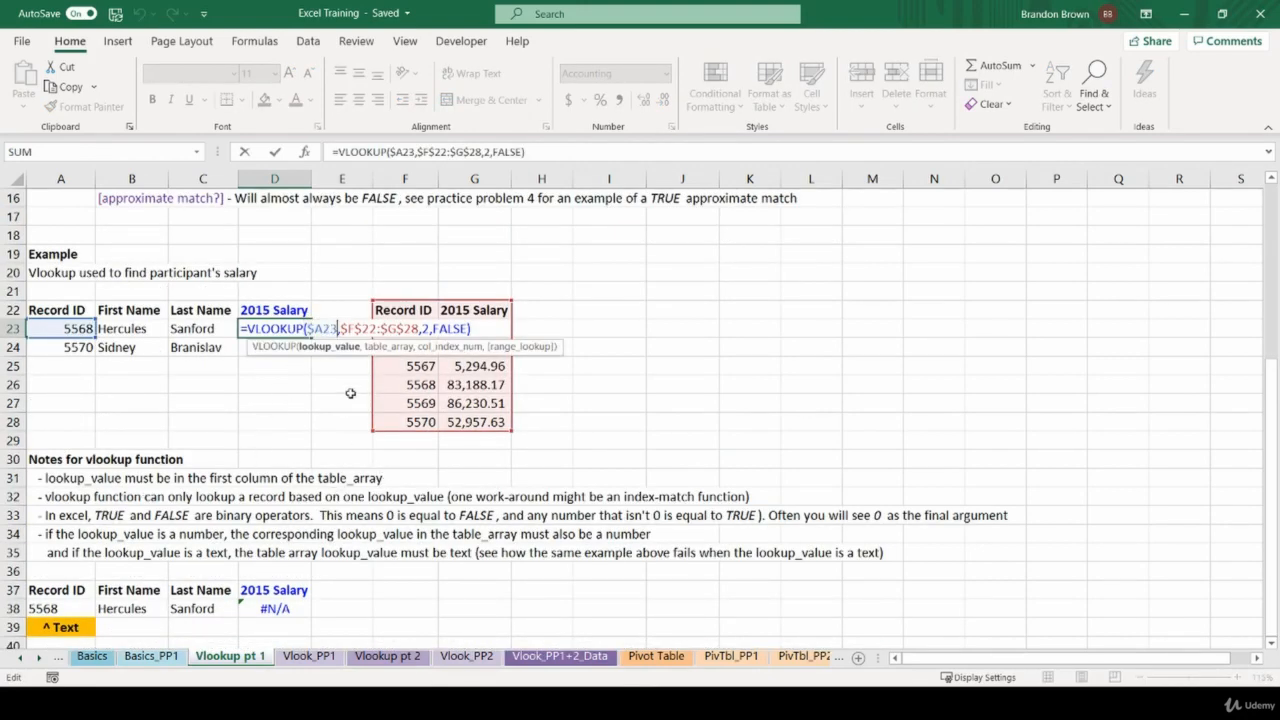
{"action": "left_click_drag", "start_coordinate": [342, 328], "coordinate": [405, 329]}
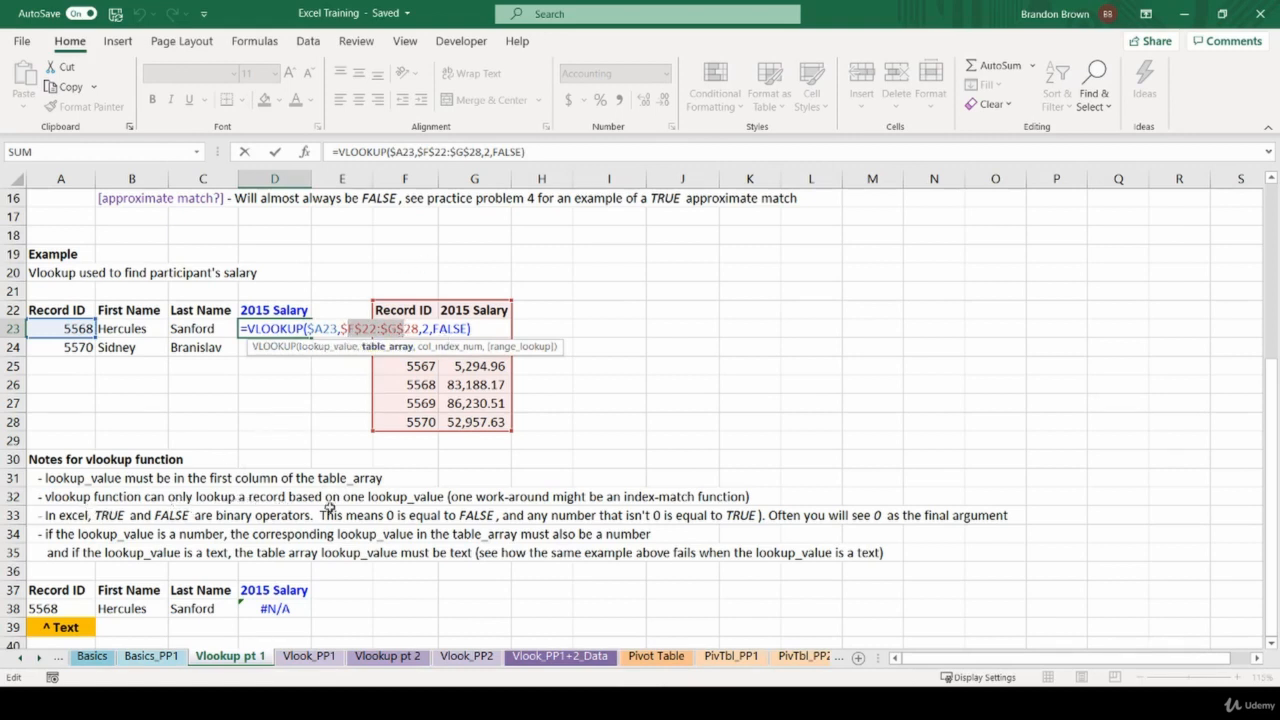
{"action": "key", "text": "ctrl+Return"}
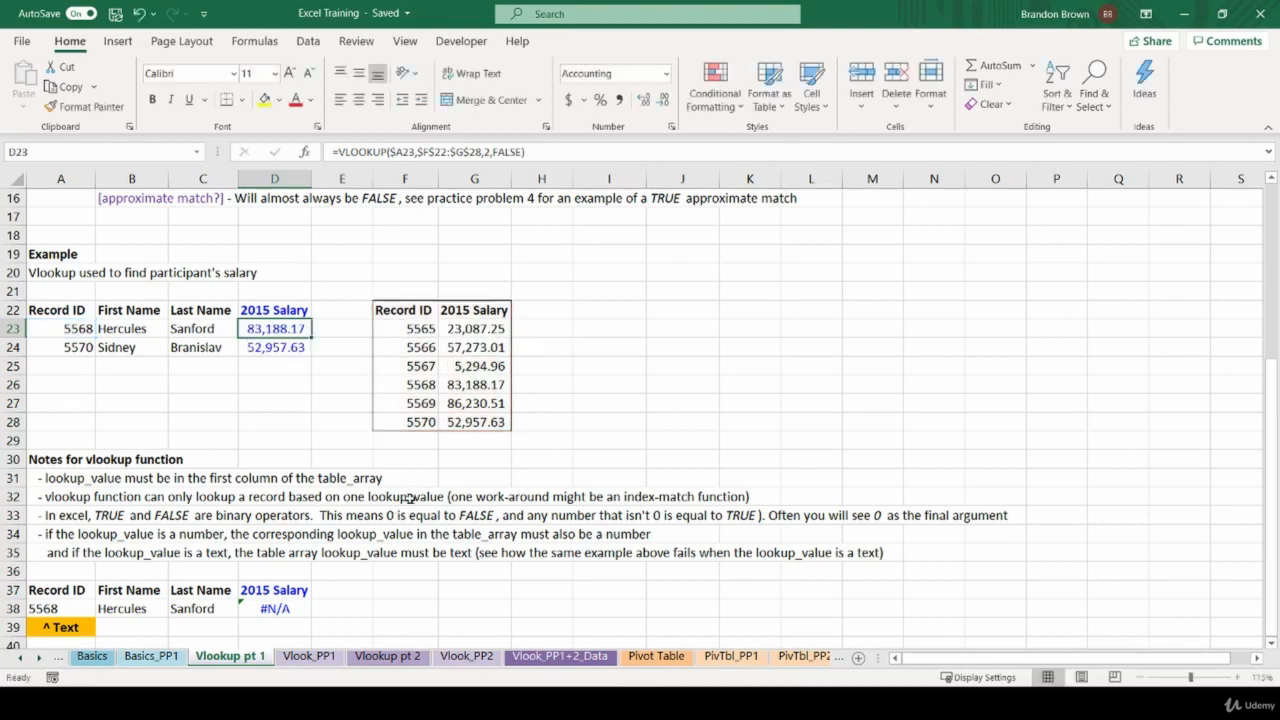
Copy the reference table F22:G28 and paste it as values only starting at I22.
{"action": "left_click_drag", "start_coordinate": [403, 312], "coordinate": [405, 443]}
{"action": "left_click", "coordinate": [486, 418], "text": "shift"}
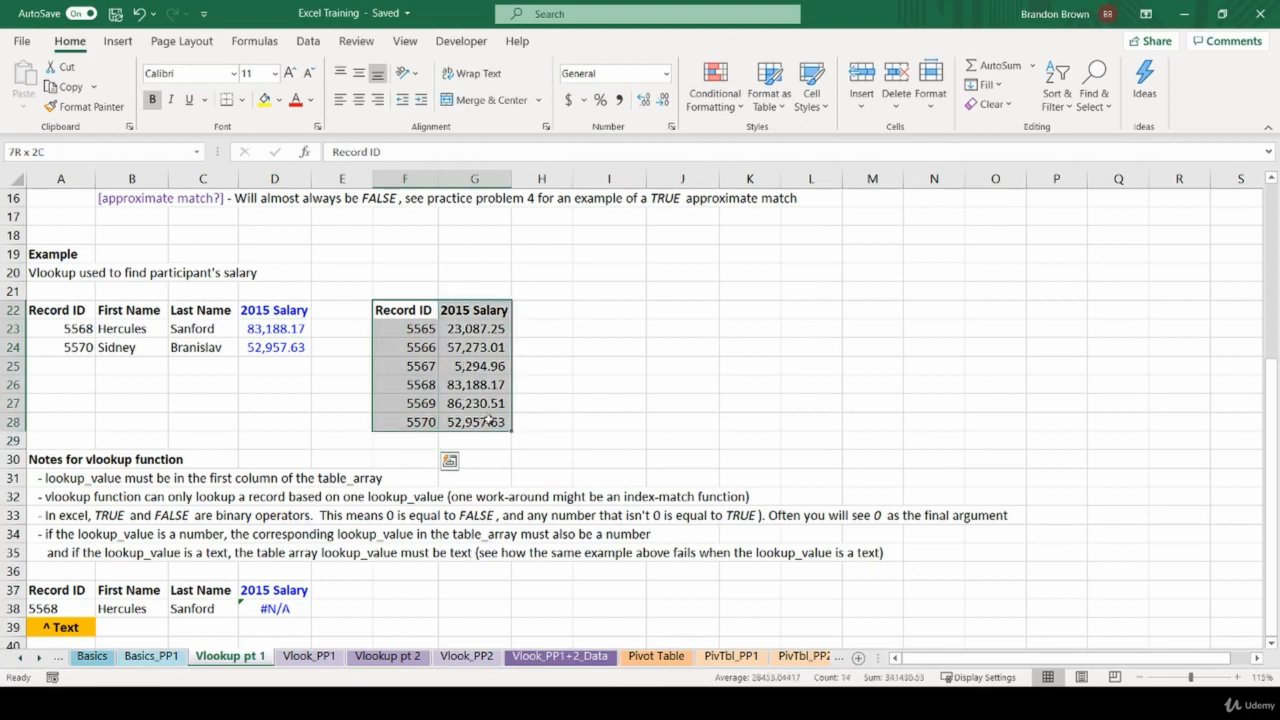
{"action": "key", "text": "ctrl+c"}
{"action": "left_click", "coordinate": [592, 313]}
{"action": "key", "text": "ctrl+alt+v"}
{"action": "key", "text": "v"}
{"action": "key", "text": "r"}
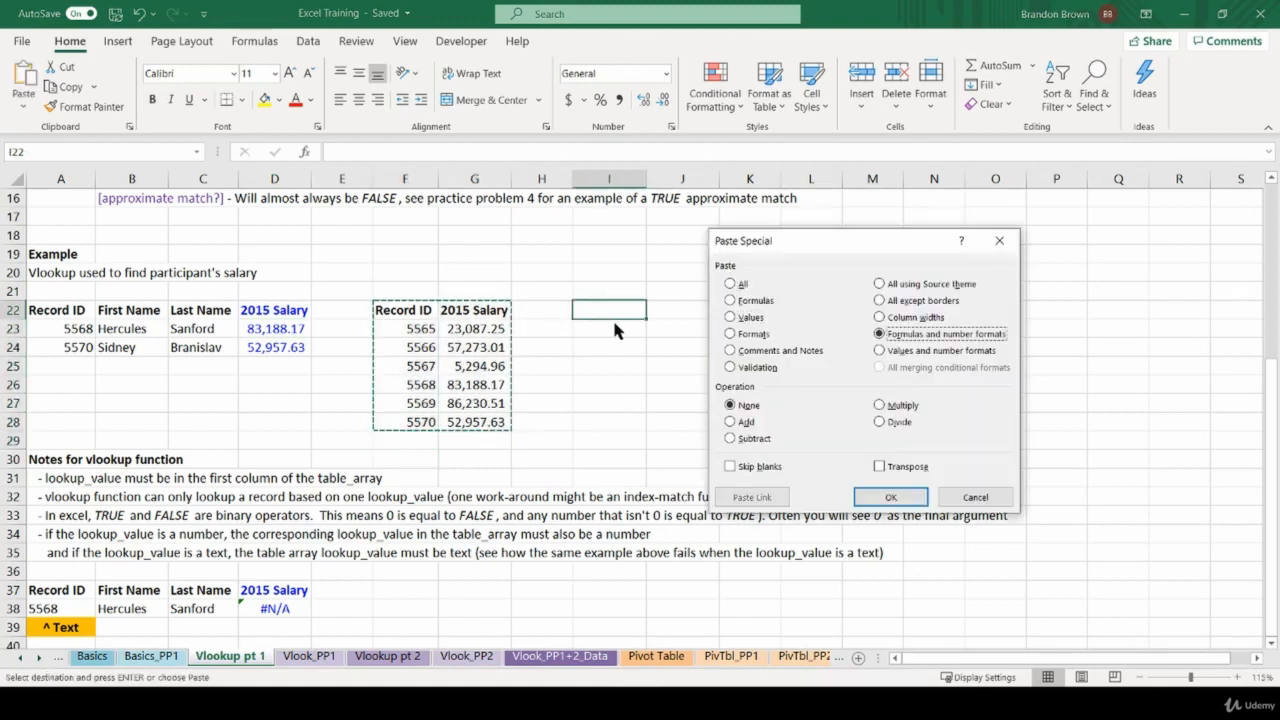
{"action": "key", "text": "v"}
{"action": "key", "text": "Return"}
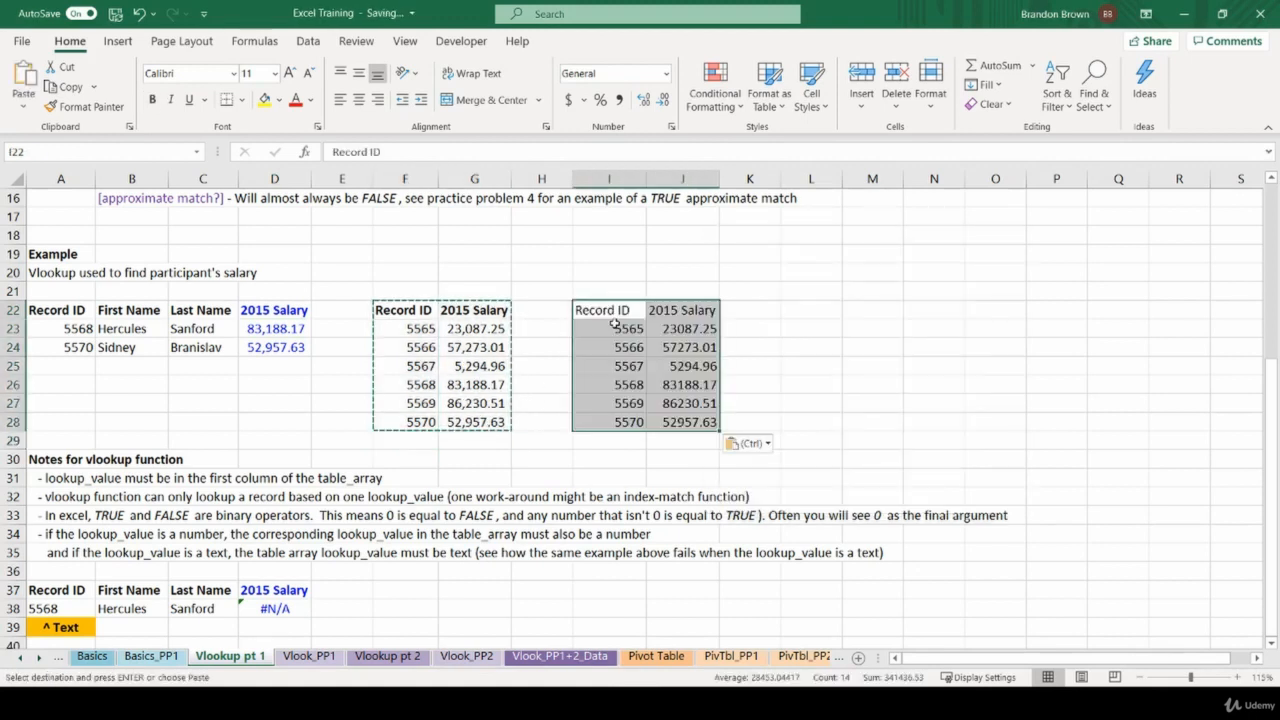
Insert blank cells at J22:J28, shifting the copied 2015 Salary column one column over to K.
{"action": "key", "text": "Right"}
{"action": "key", "text": "ctrl+shift+Down"}
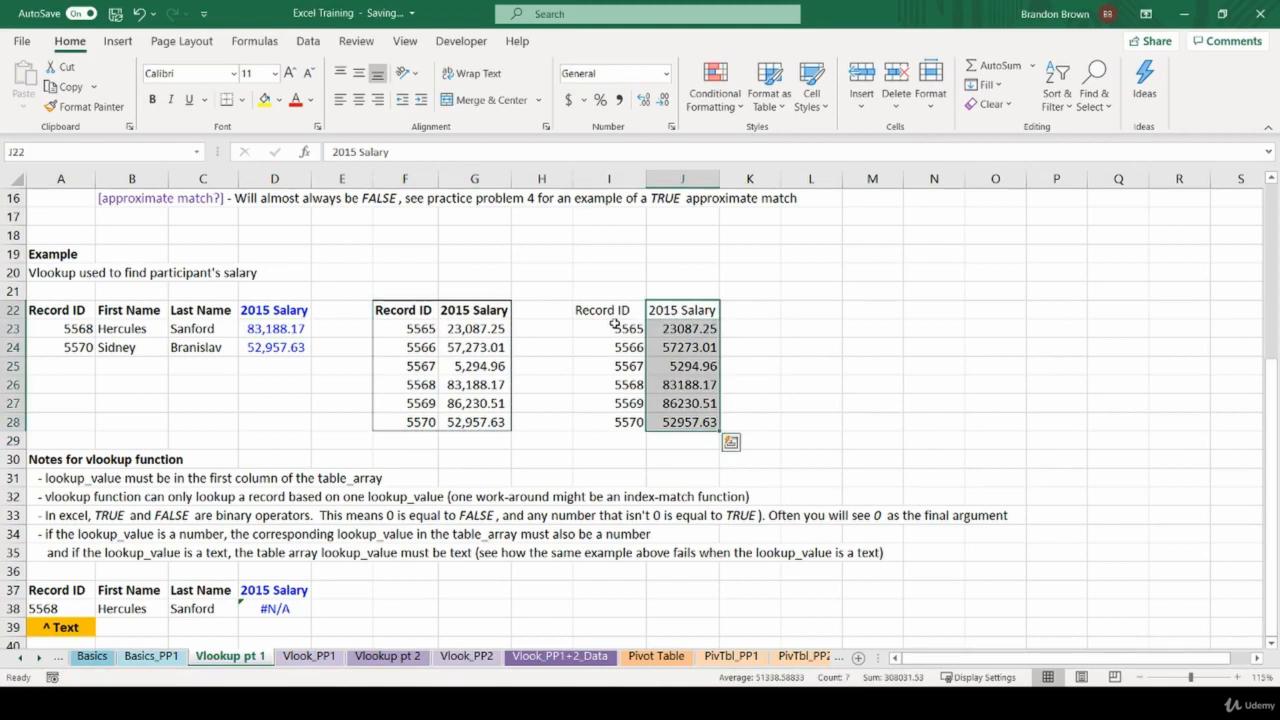
{"action": "key", "text": "ctrl+shift+plus"}
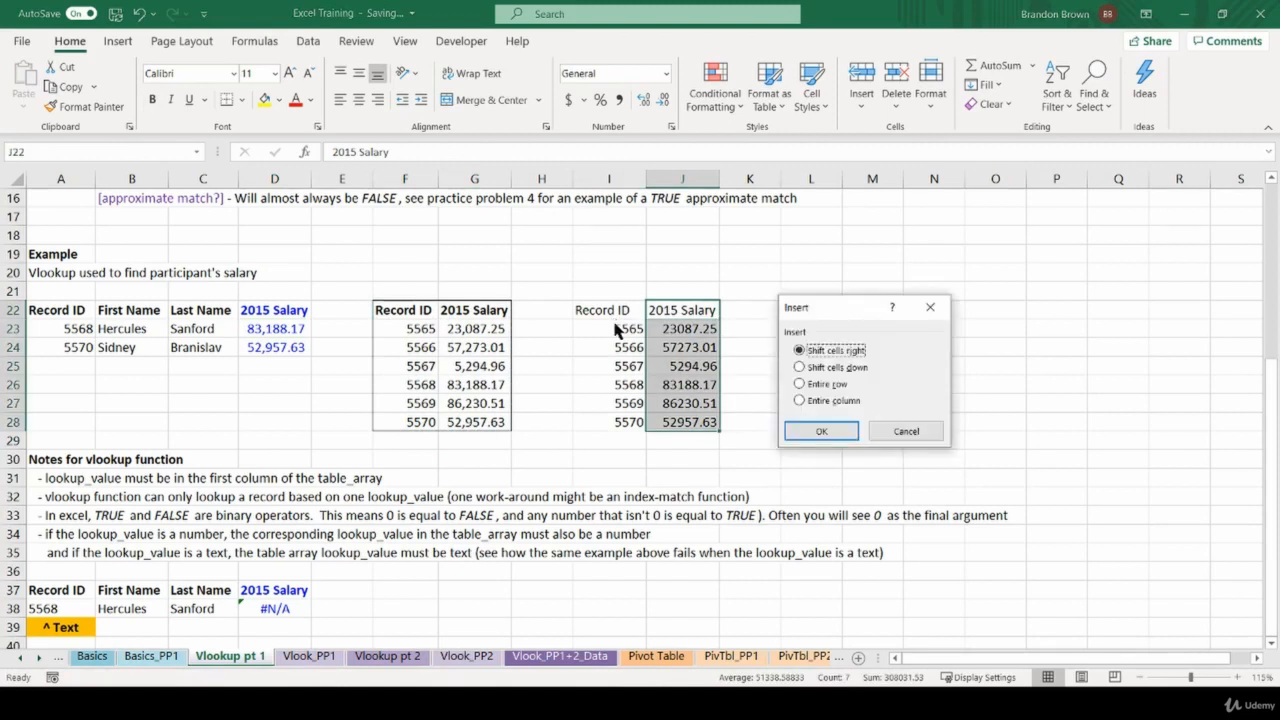
{"action": "key", "text": "Return"}
{"action": "key", "text": "shift+BackSpace"}
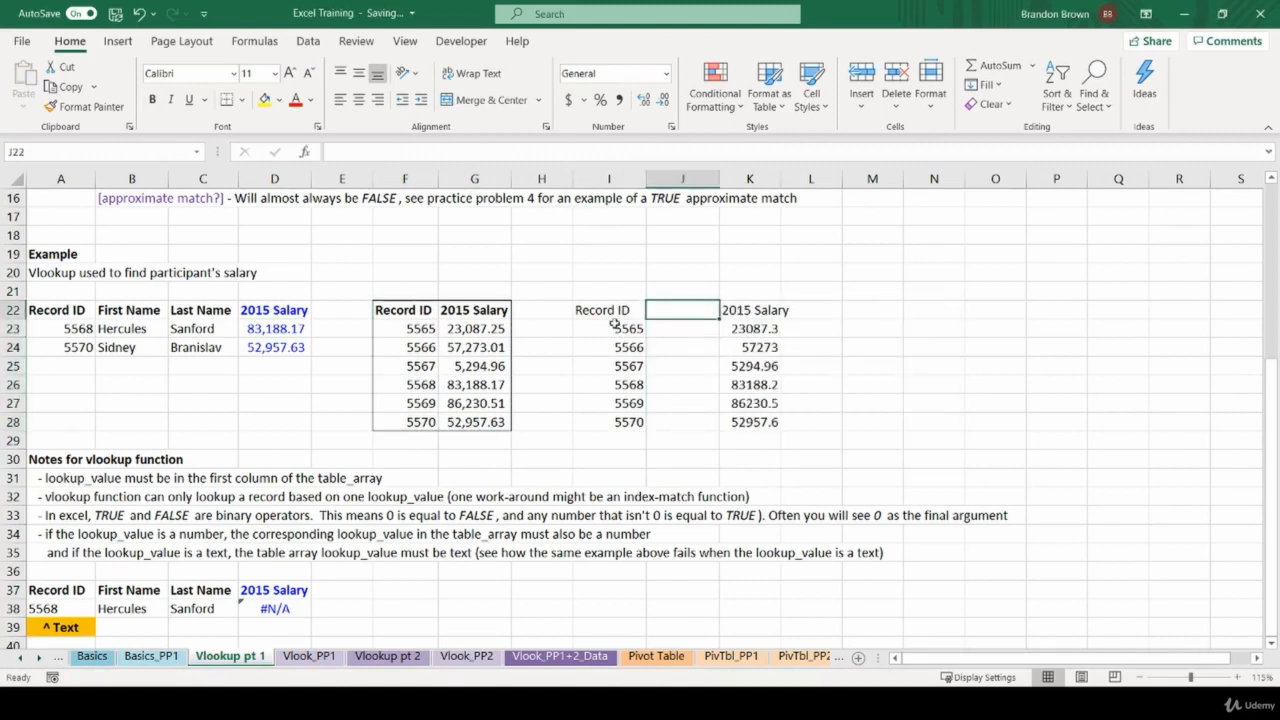
Enter the header First Name in J22 and four sample first names in J23:J26, with the one from B23 in J26.
{"action": "type", "text": "First Name"}
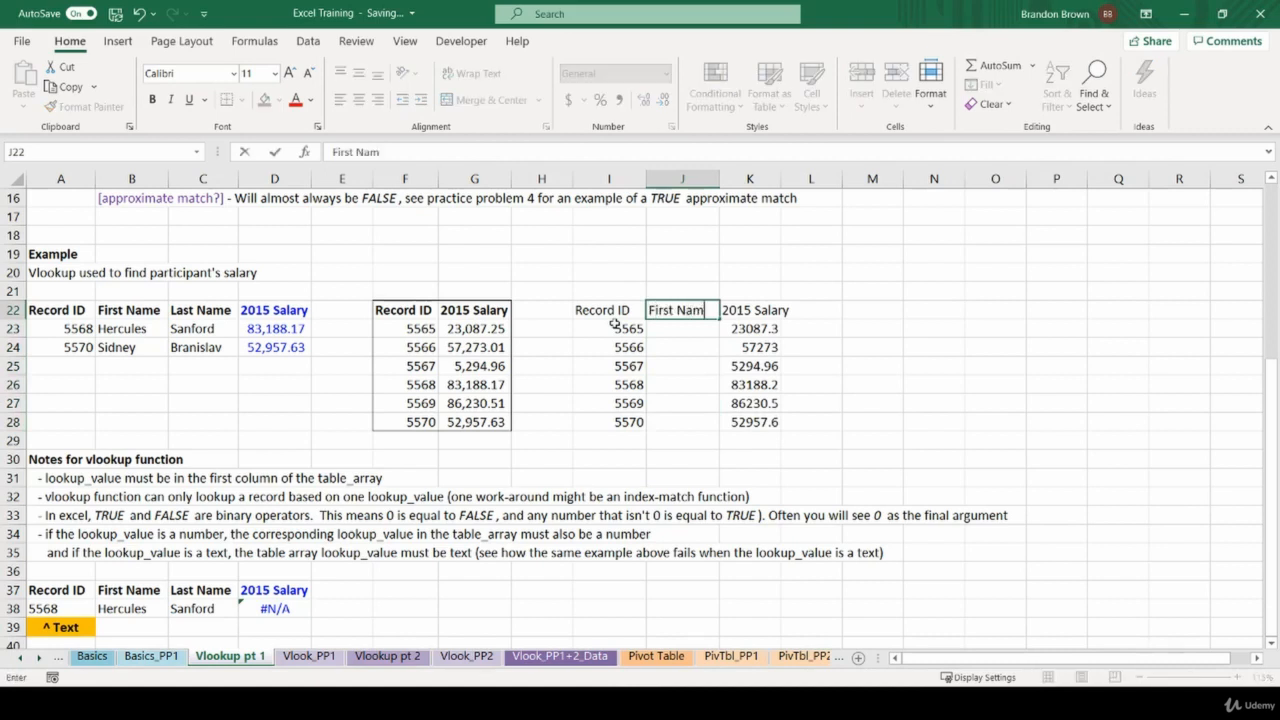
{"action": "key", "text": "Return"}
{"action": "type", "text": "Steve"}
{"action": "key", "text": "Return"}
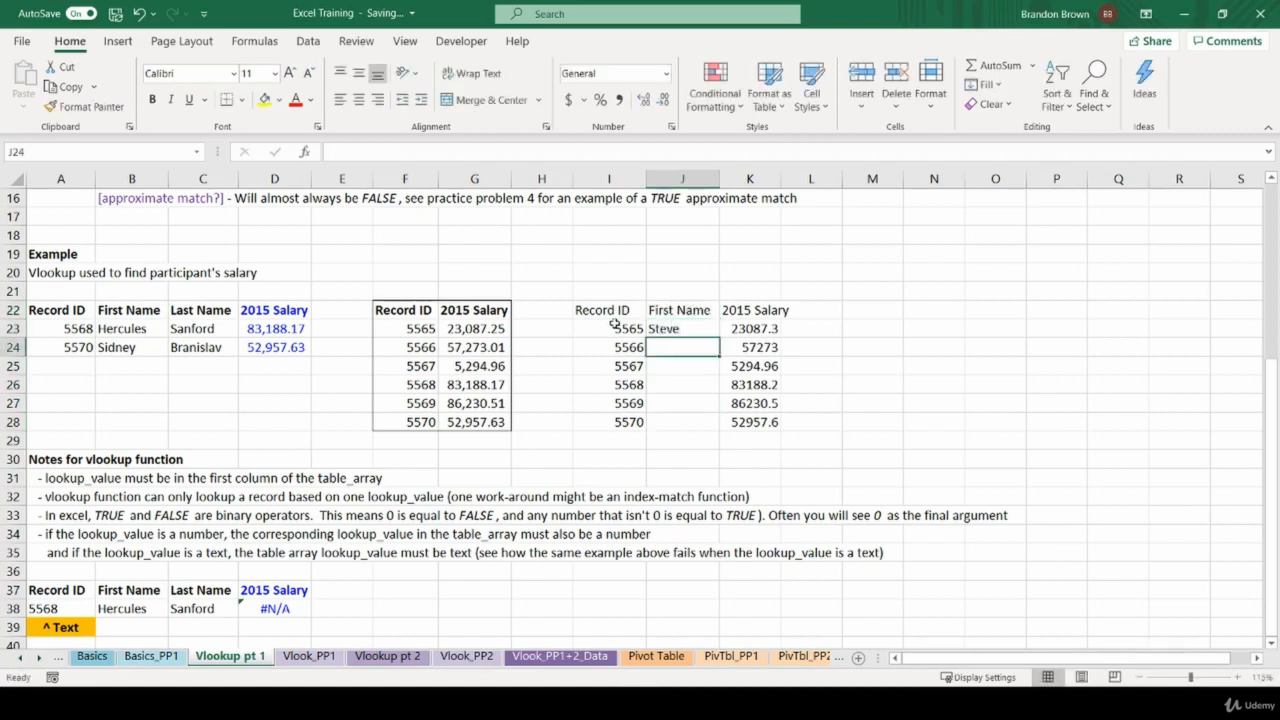
{"action": "type", "text": "Mary"}
{"action": "key", "text": "Return"}
{"action": "type", "text": "Sam"}
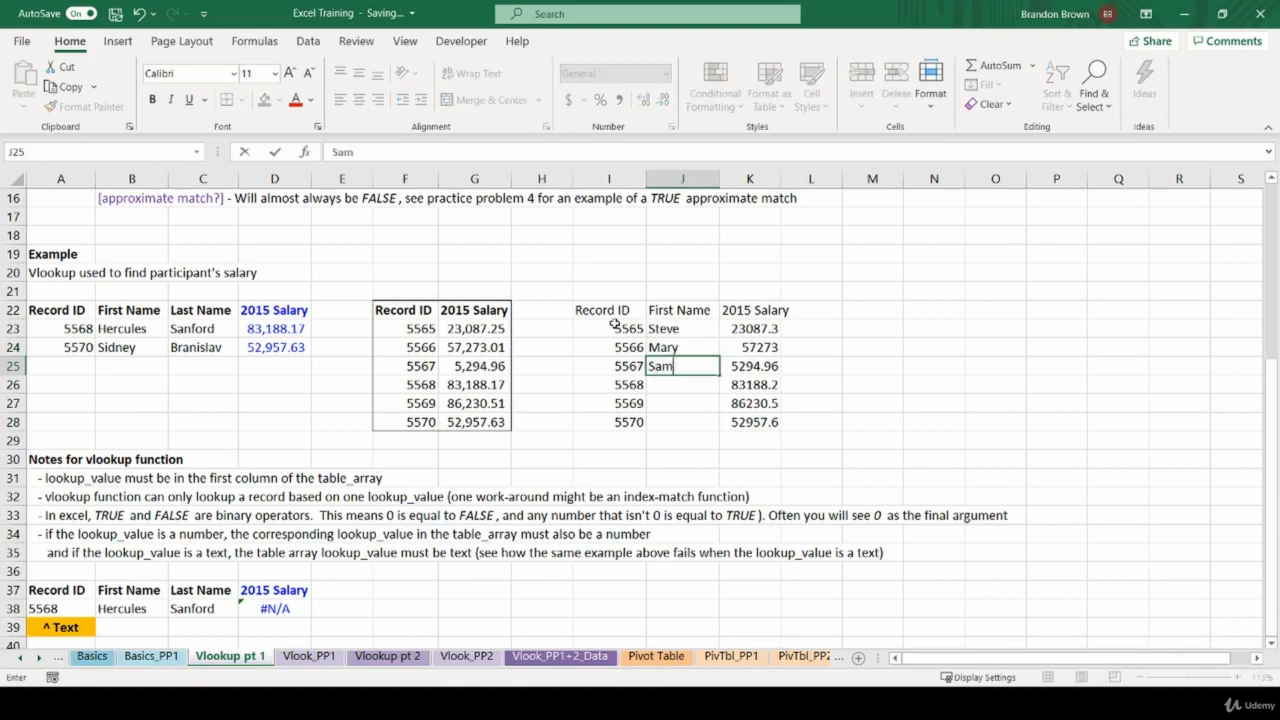
{"action": "key", "text": "Return"}
{"action": "type", "text": "Hercules"}
{"action": "key", "text": "Return"}
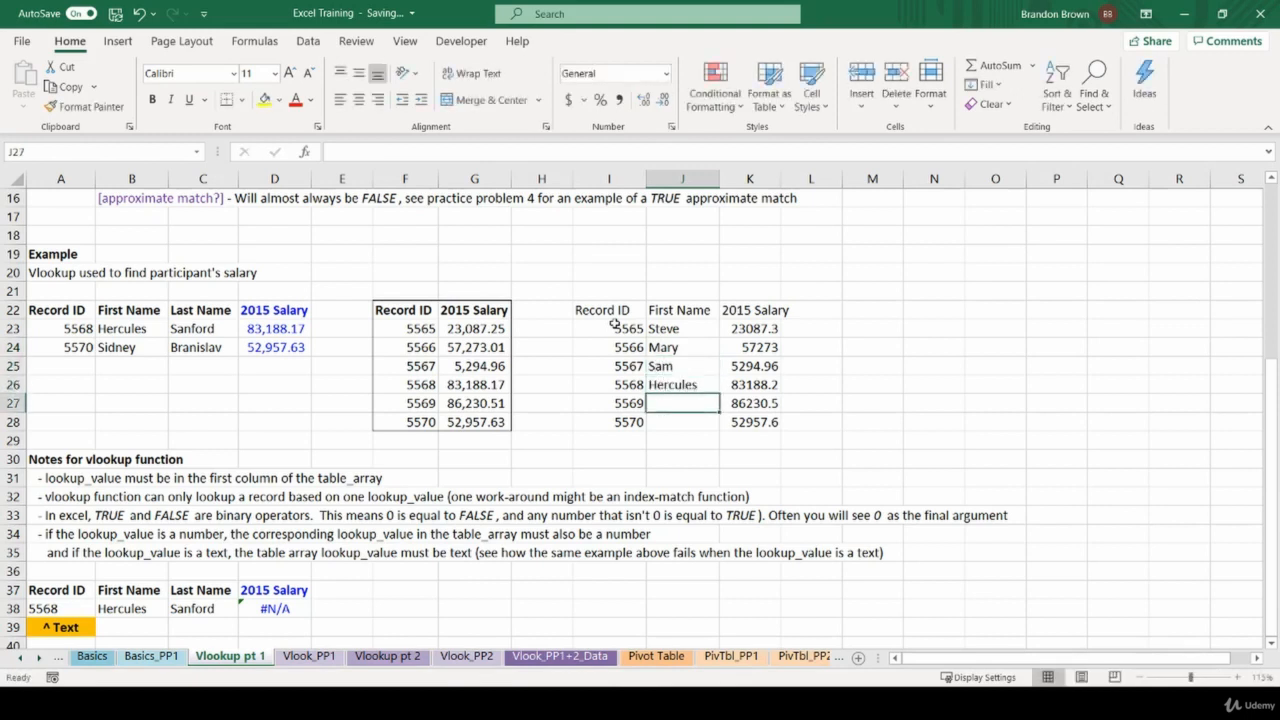
Copy the First Name column J22:J28 over the copied Record ID column starting at I22.
{"action": "left_click_drag", "start_coordinate": [663, 312], "coordinate": [665, 425]}
{"action": "key", "text": "ctrl+c"}
{"action": "left_click", "coordinate": [608, 310]}
{"action": "key", "text": "ctrl+v"}
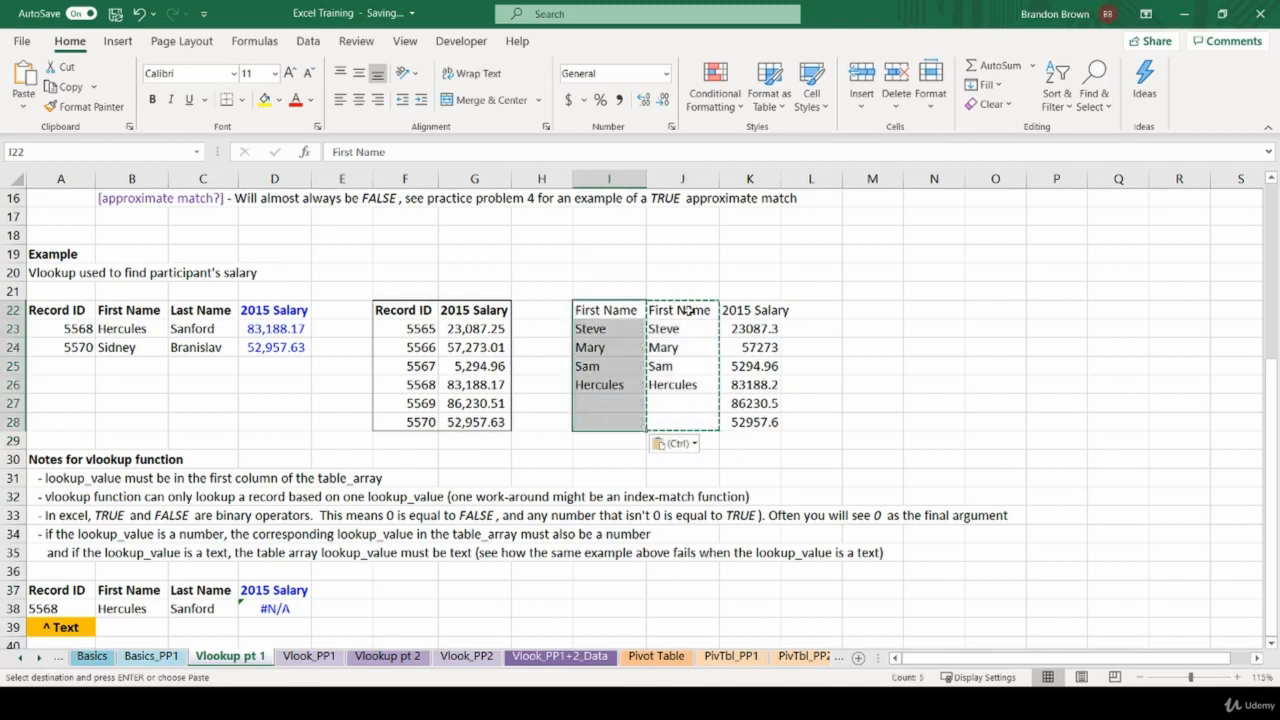
Change J22 to Last Name, enter a, b and c in J23:J25, and put the last name from C23 in J26.
{"action": "left_click", "coordinate": [686, 312]}
{"action": "key", "text": "Escape"}
{"action": "type", "text": "Last Name"}
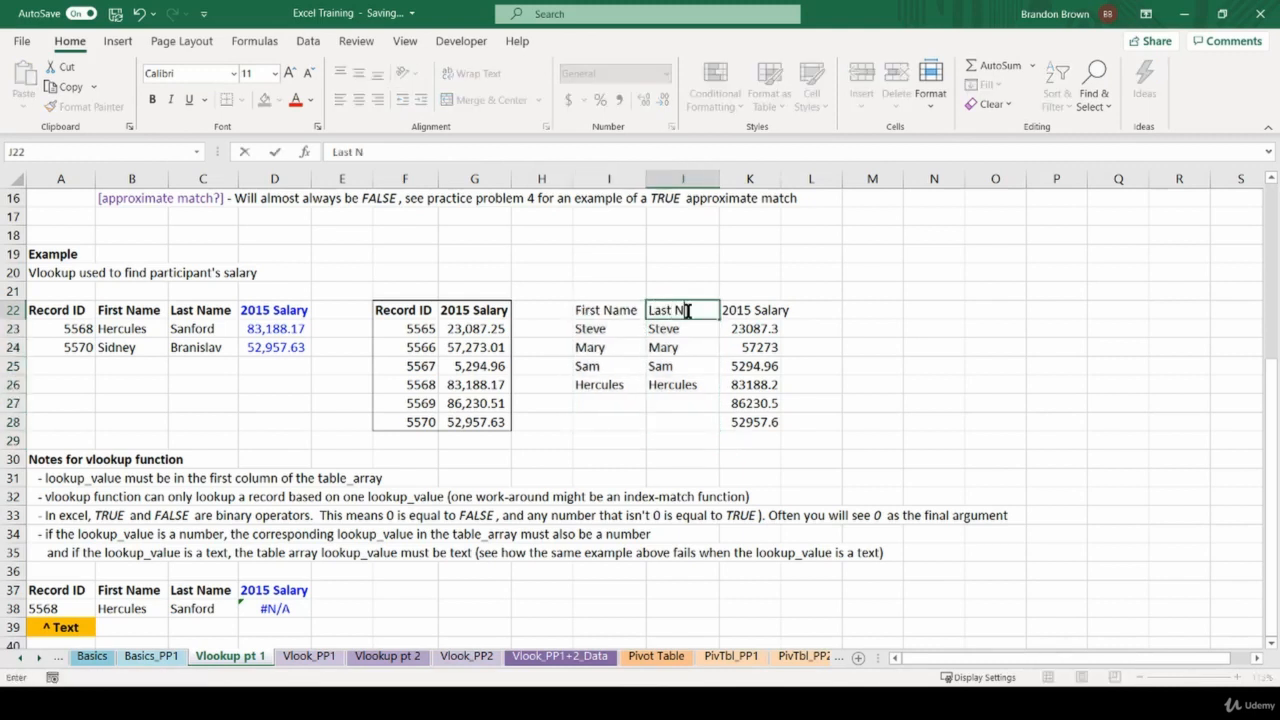
{"action": "key", "text": "Return"}
{"action": "type", "text": "a"}
{"action": "key", "text": "Return"}
{"action": "type", "text": "b"}
{"action": "key", "text": "Return"}
{"action": "type", "text": "c"}
{"action": "key", "text": "Return"}
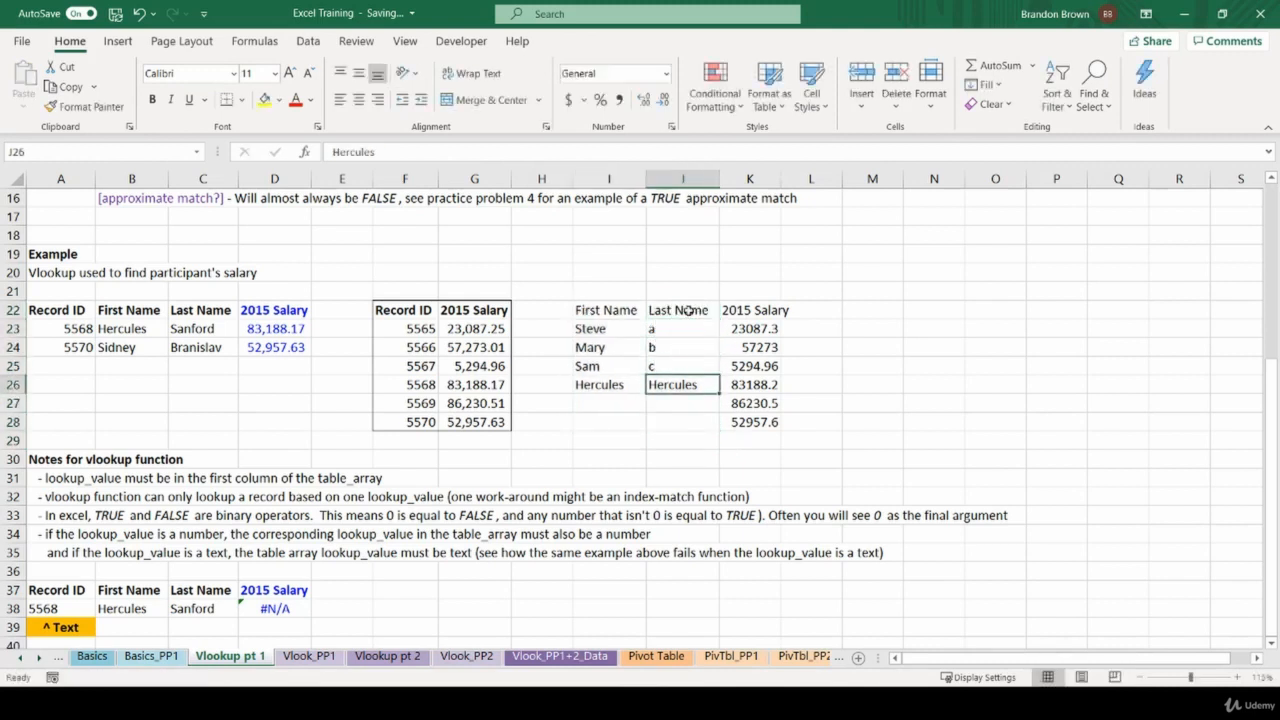
{"action": "type", "text": "Sanford"}
{"action": "key", "text": "Return"}
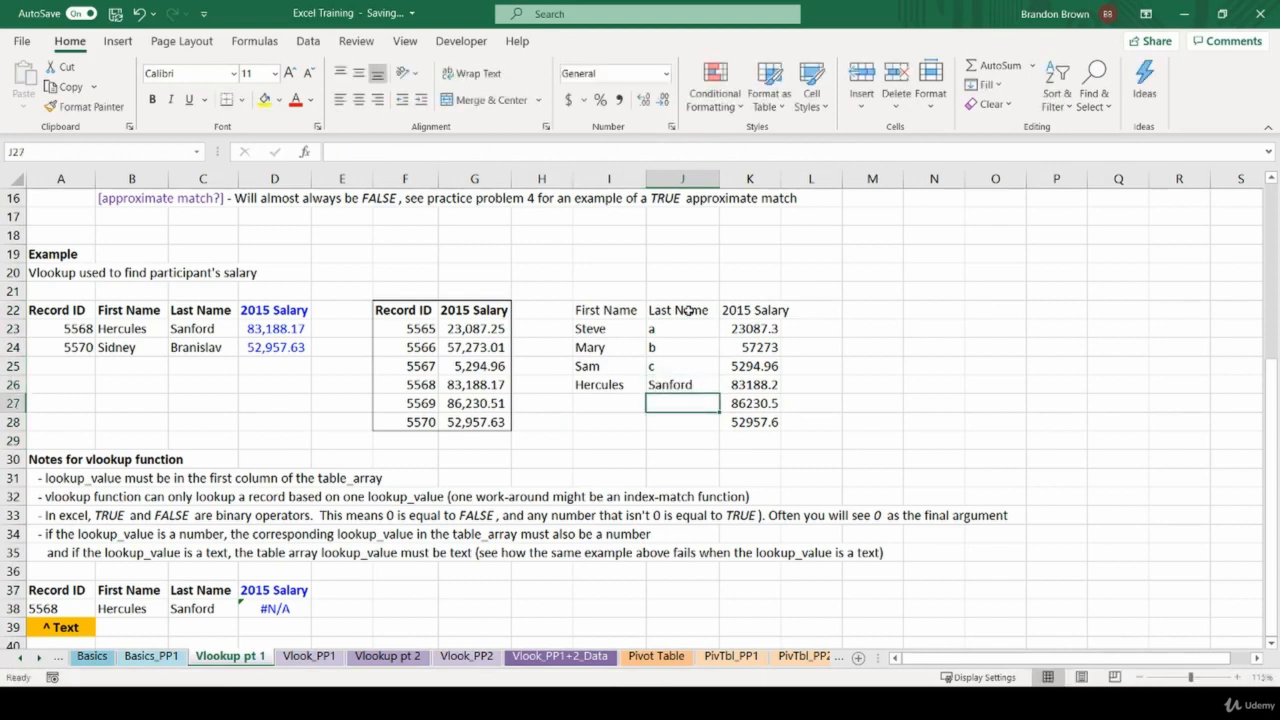
Add a duplicate of the first name from I26 in I27, with e as its last name in J27.
{"action": "left_click", "coordinate": [688, 311]}
{"action": "left_click", "coordinate": [600, 398]}
{"action": "type", "text": "H"}
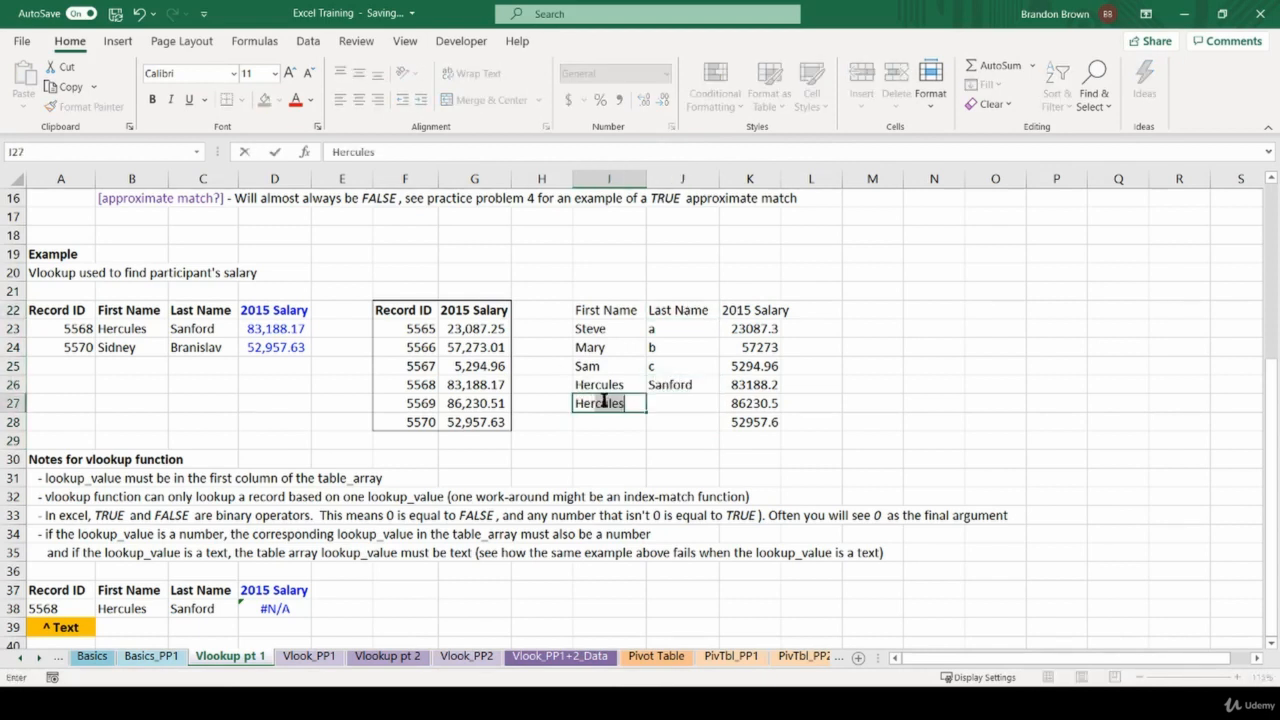
{"action": "type", "text": "er"}
{"action": "key", "text": "Tab"}
{"action": "type", "text": "e"}
{"action": "left_click", "coordinate": [610, 400]}
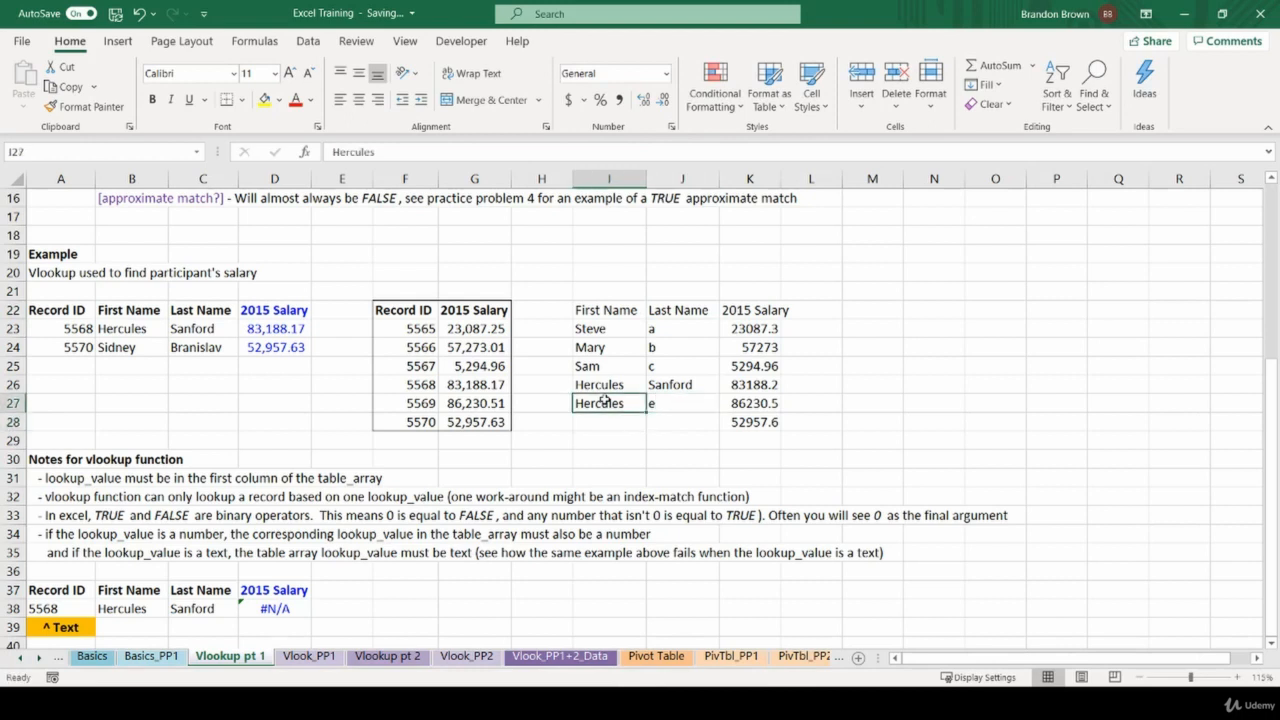
Compare the name and salary columns in I22:K28 with the single lookup_value used by the VLOOKUP in D23.
{"action": "left_click_drag", "start_coordinate": [756, 305], "coordinate": [775, 428]}
{"action": "left_click", "coordinate": [758, 424]}
{"action": "left_click_drag", "start_coordinate": [597, 300], "coordinate": [657, 457]}
{"action": "left_click_drag", "start_coordinate": [682, 272], "coordinate": [683, 426]}
{"action": "left_click", "coordinate": [689, 421]}
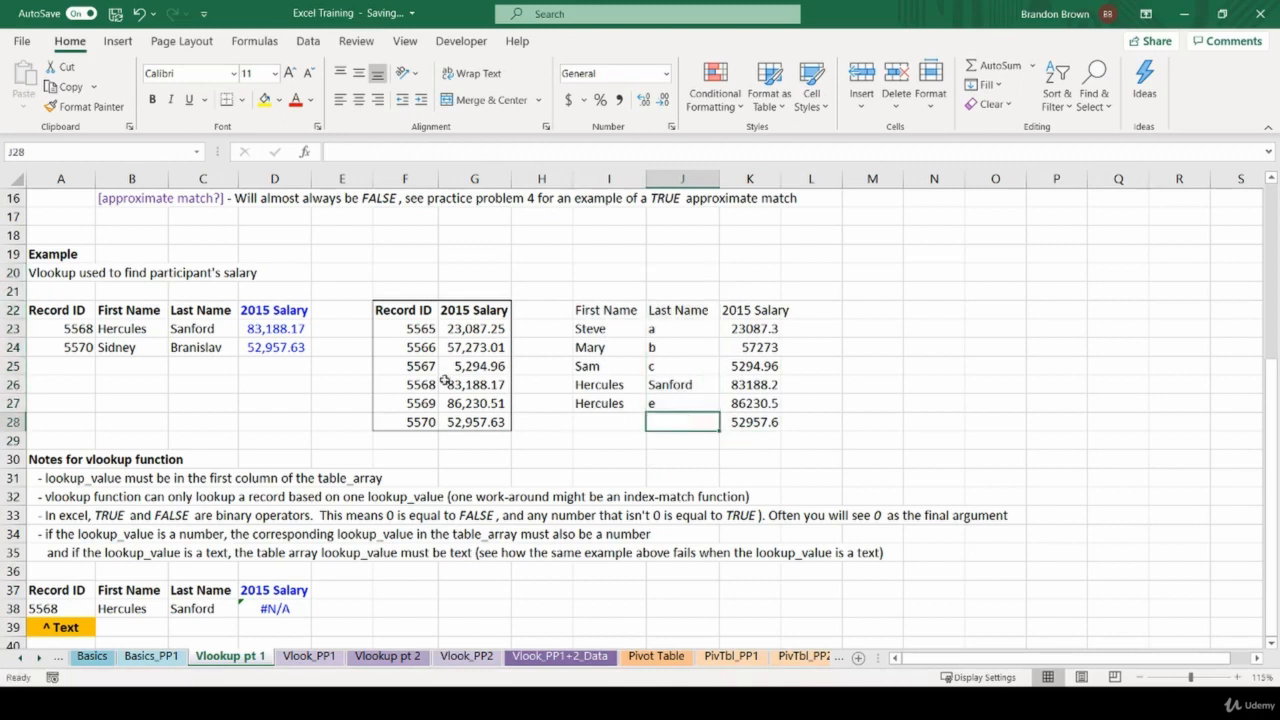
{"action": "double_click", "coordinate": [298, 329]}
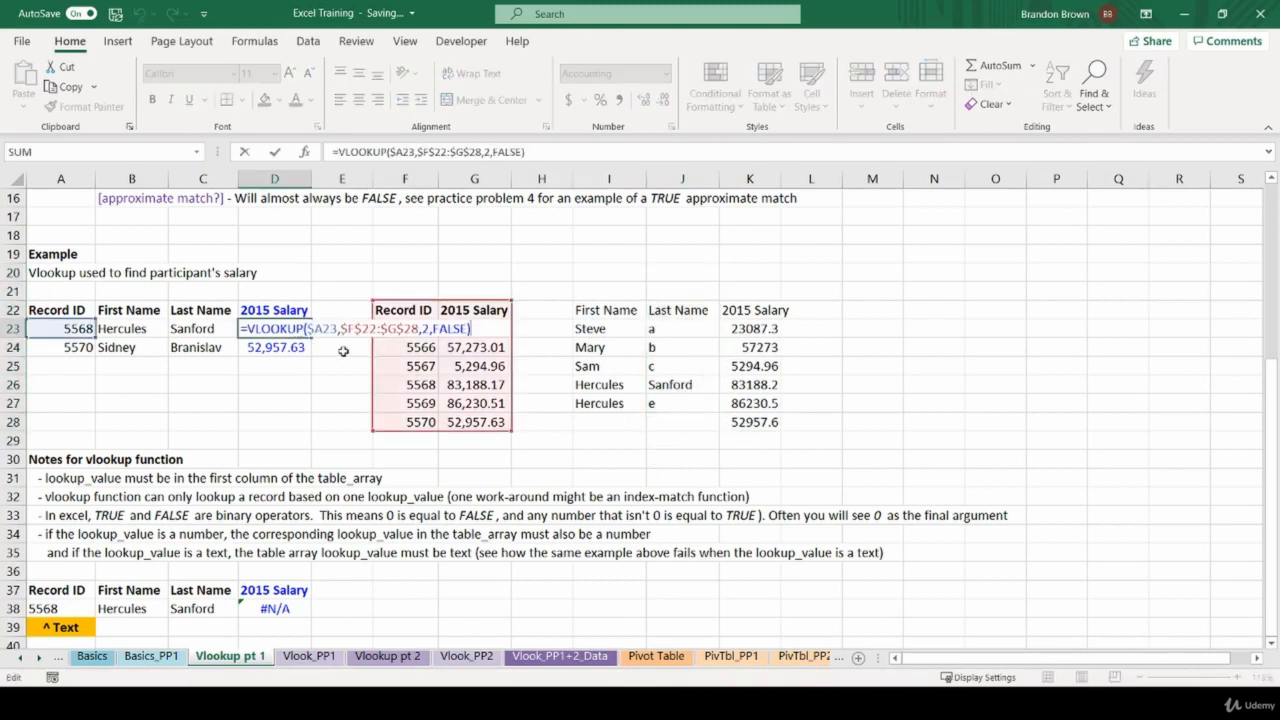
{"action": "key", "text": "Escape"}
{"action": "left_click_drag", "start_coordinate": [631, 310], "coordinate": [760, 421]}
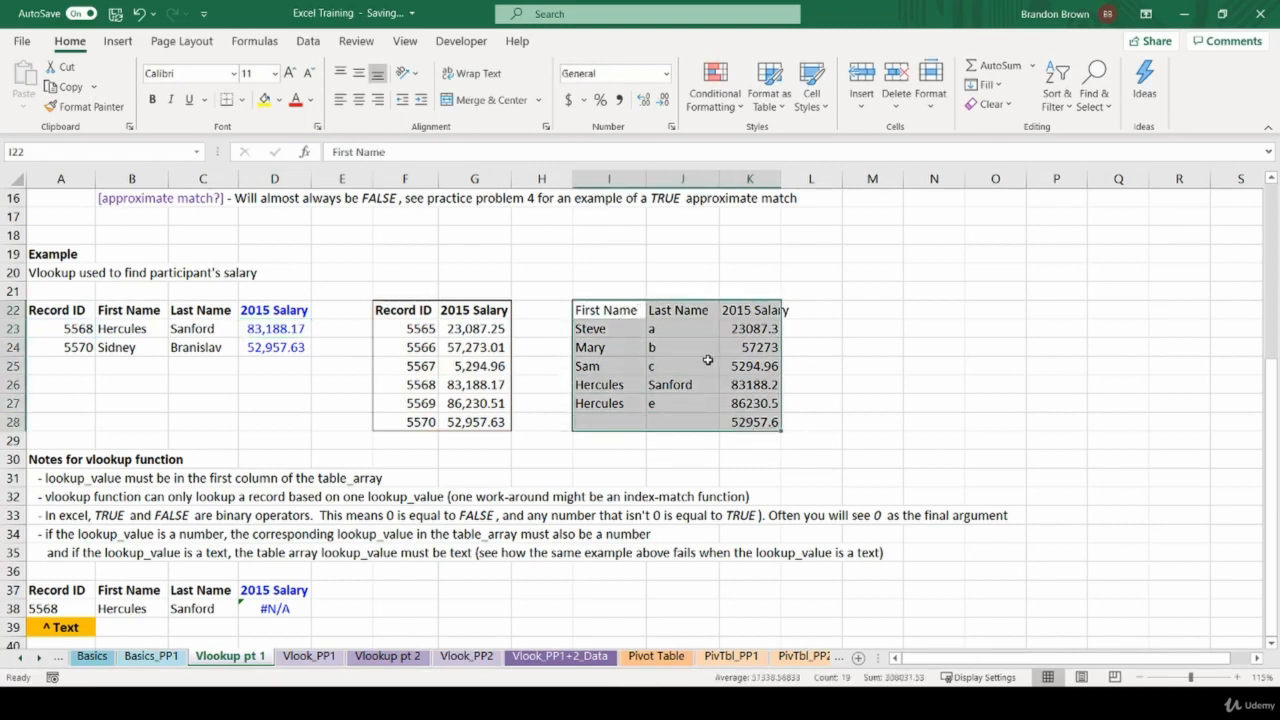
Review the row 32 note on VLOOKUP using only one lookup_value and the index-match work-around.
{"action": "left_click", "coordinate": [545, 515]}
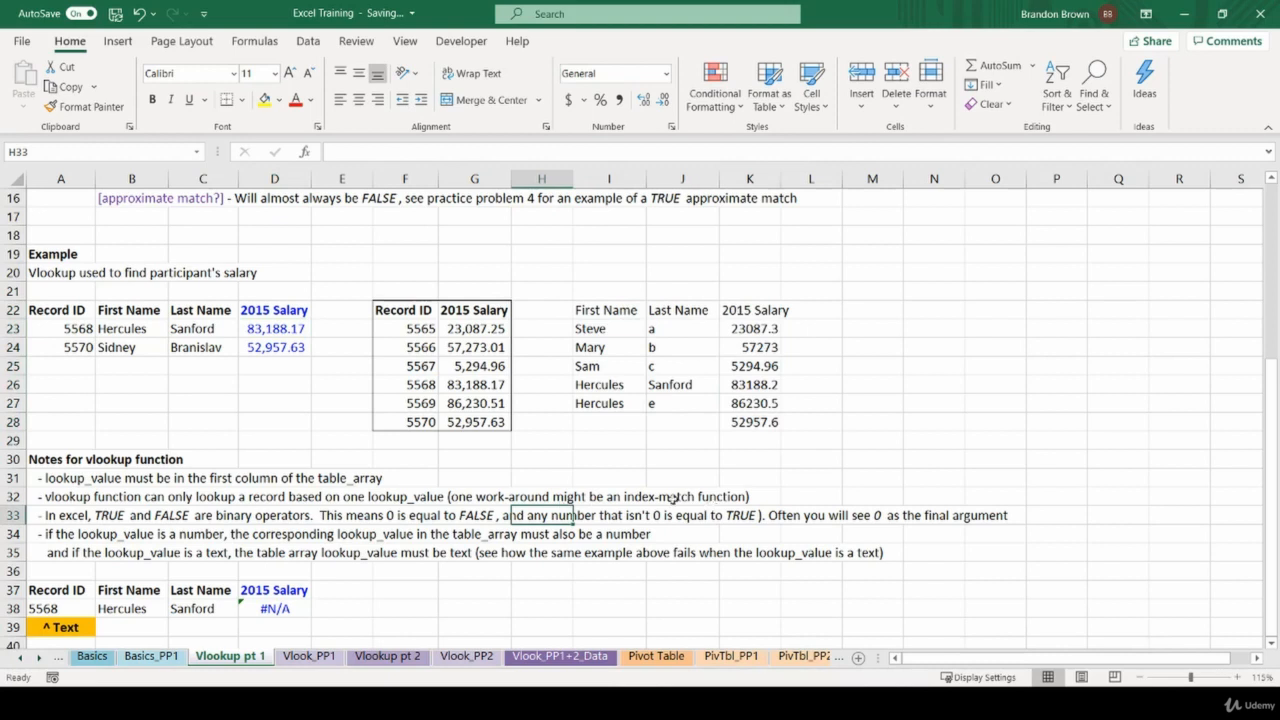
{"action": "left_click_drag", "start_coordinate": [78, 496], "coordinate": [750, 496]}
{"action": "left_click", "coordinate": [750, 496]}
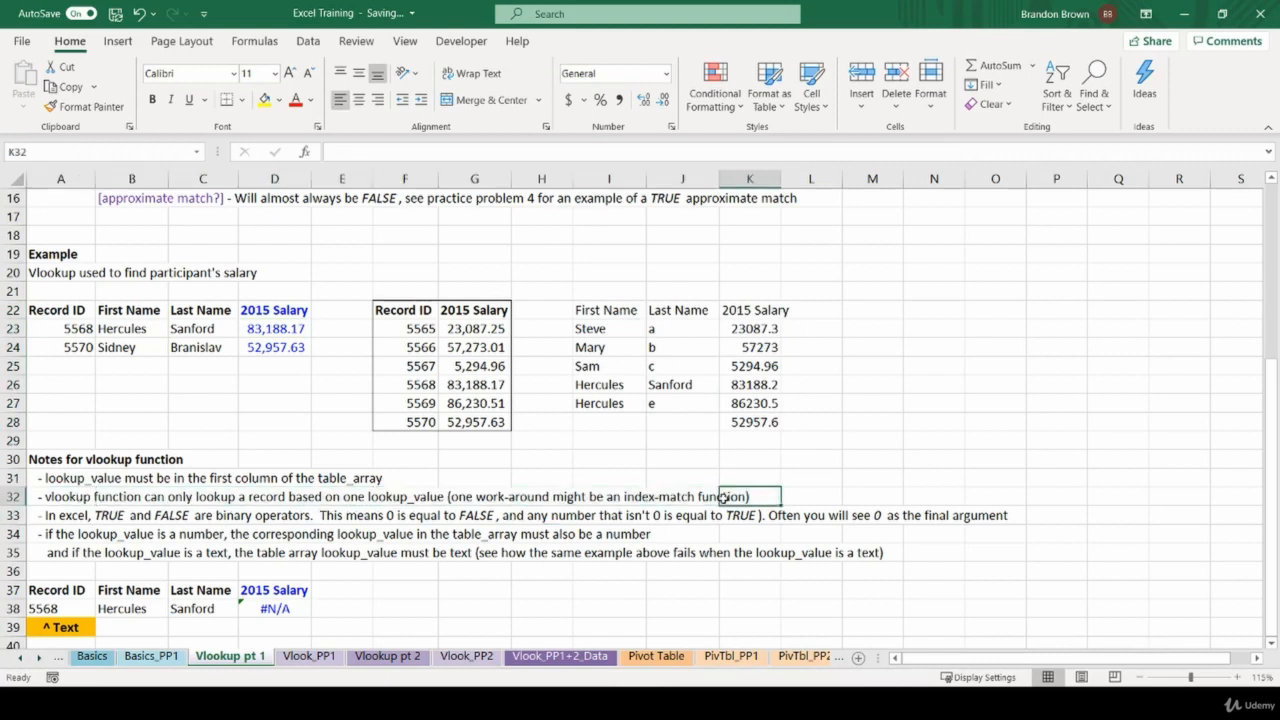
{"action": "left_click", "coordinate": [355, 518]}
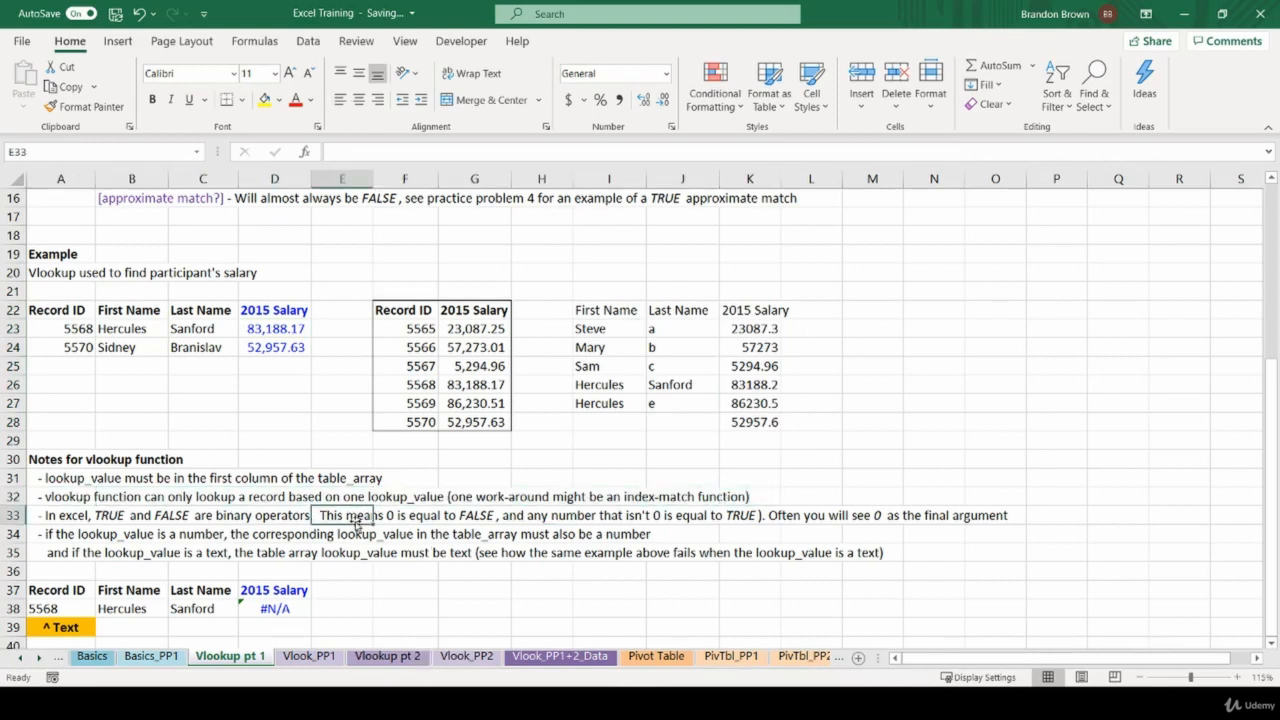
{"action": "left_click", "coordinate": [78, 400]}
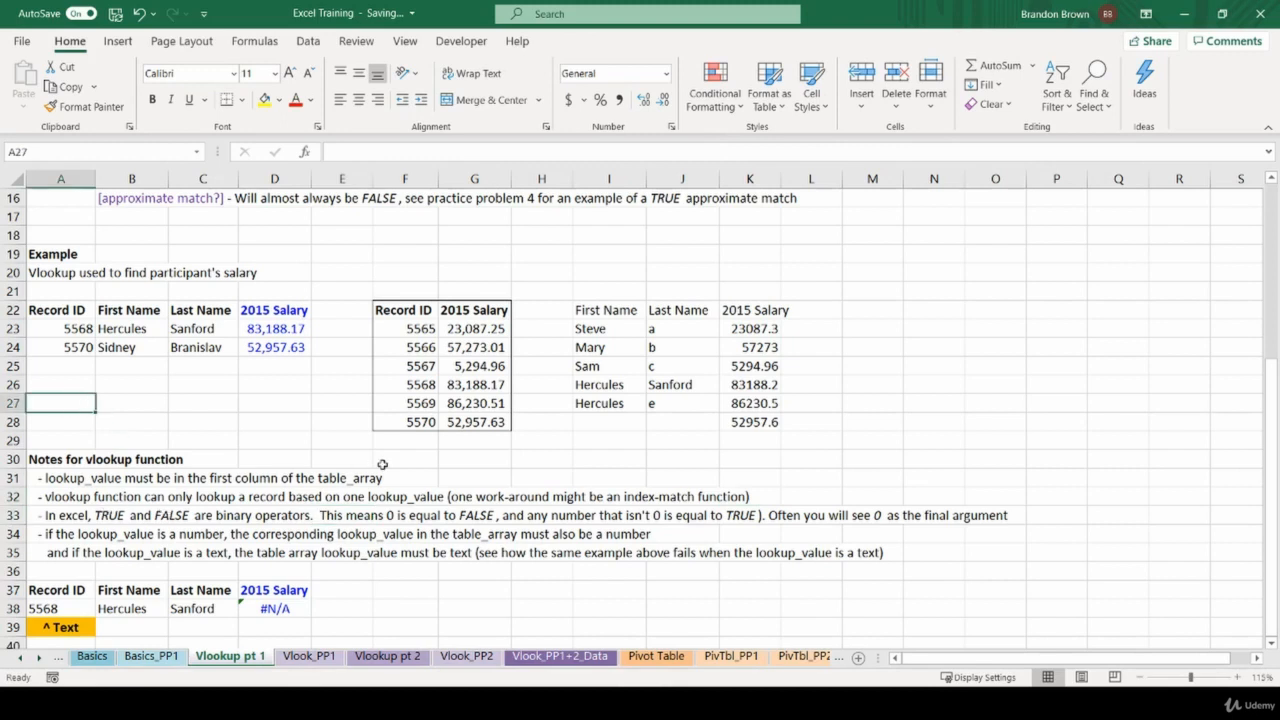
{"action": "left_click", "coordinate": [582, 455]}
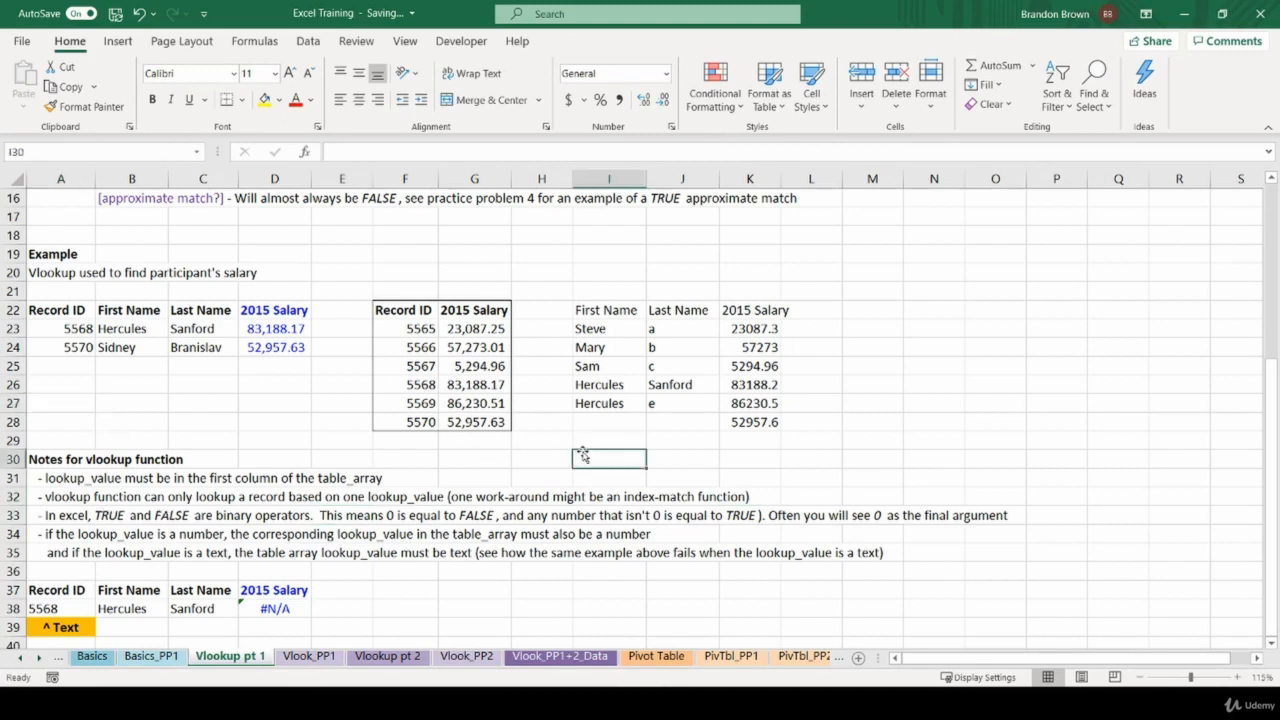
Combine first and last name in H23 with the formula =I23&J23.
{"action": "left_click", "coordinate": [566, 312]}
{"action": "left_click", "coordinate": [531, 330]}
{"action": "type", "text": "="}
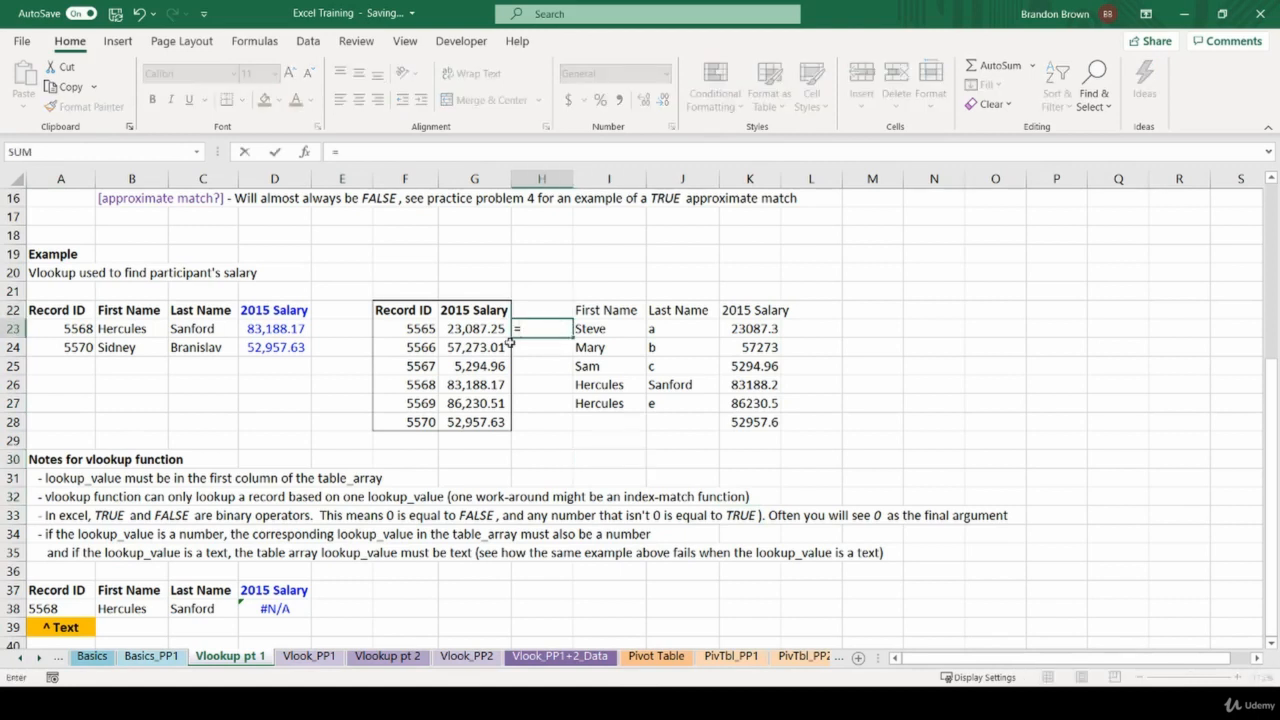
{"action": "left_click", "coordinate": [597, 328]}
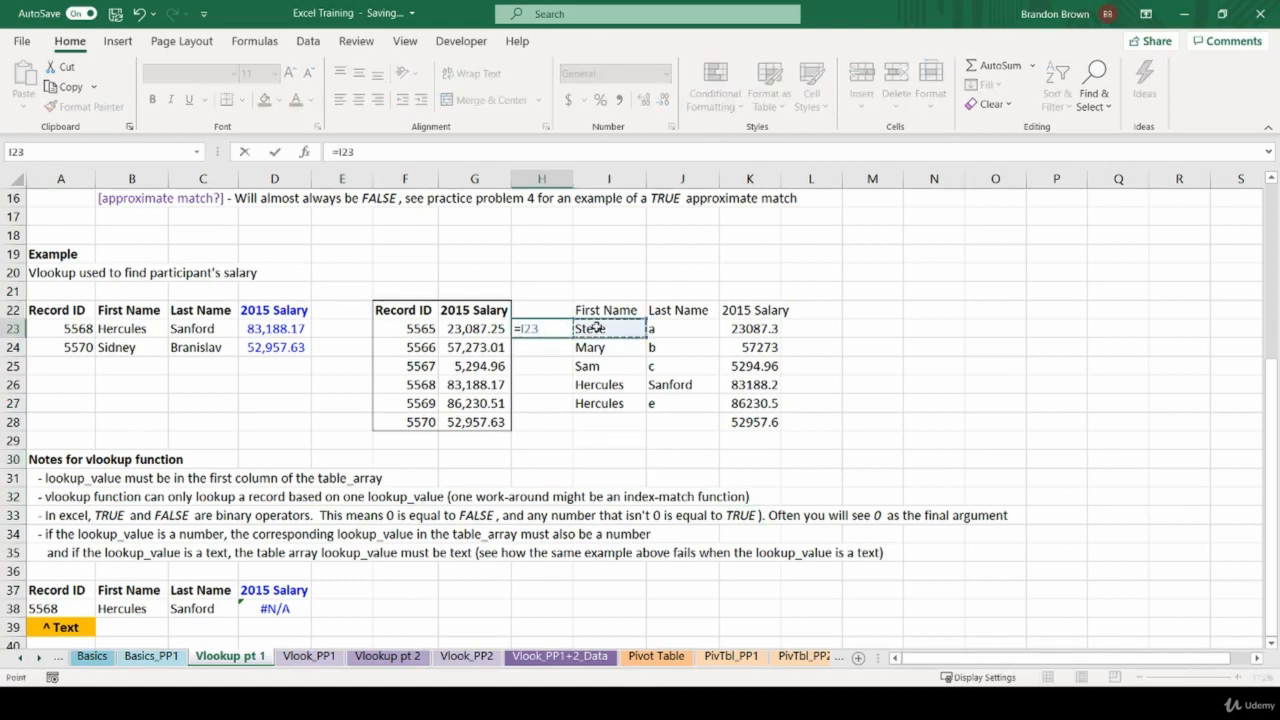
{"action": "type", "text": "&"}
{"action": "left_click", "coordinate": [682, 328]}
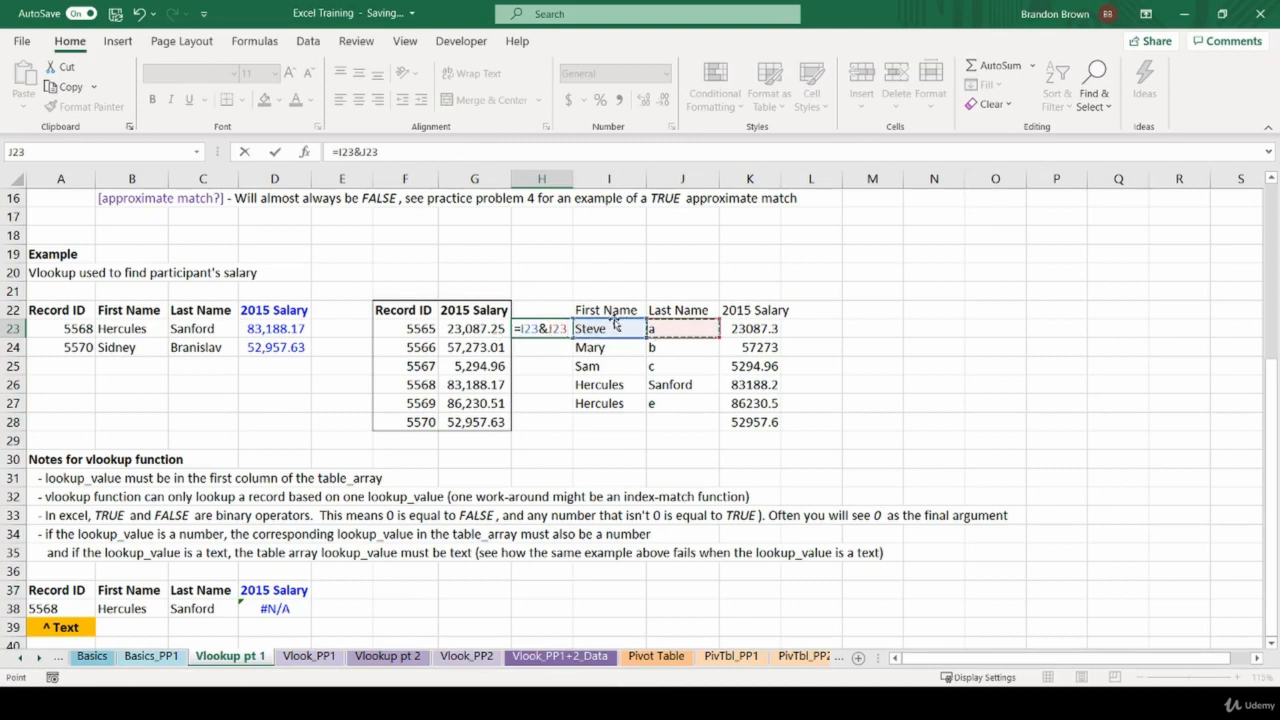
{"action": "key", "text": "Return"}
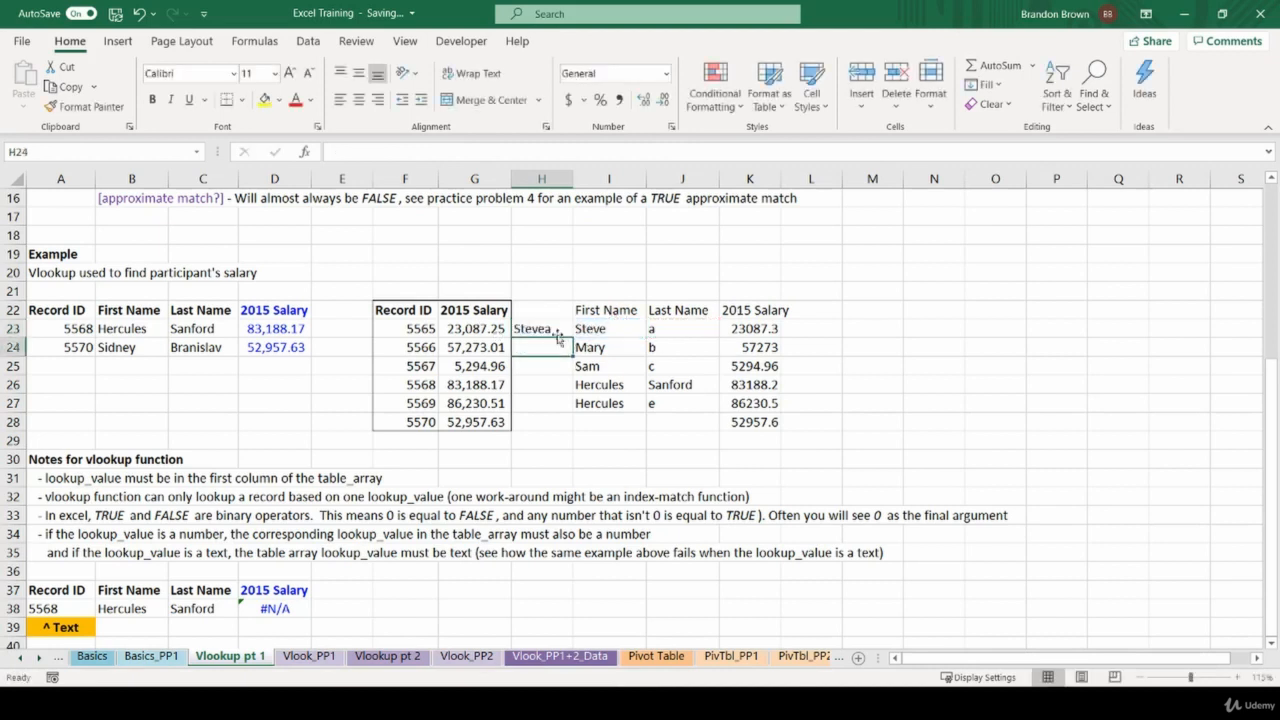
Fill the combined-name formula from H23 down to H28 and check the entry in H26.
{"action": "left_click_drag", "start_coordinate": [540, 328], "coordinate": [570, 424]}
{"action": "key", "text": "ctrl+d"}
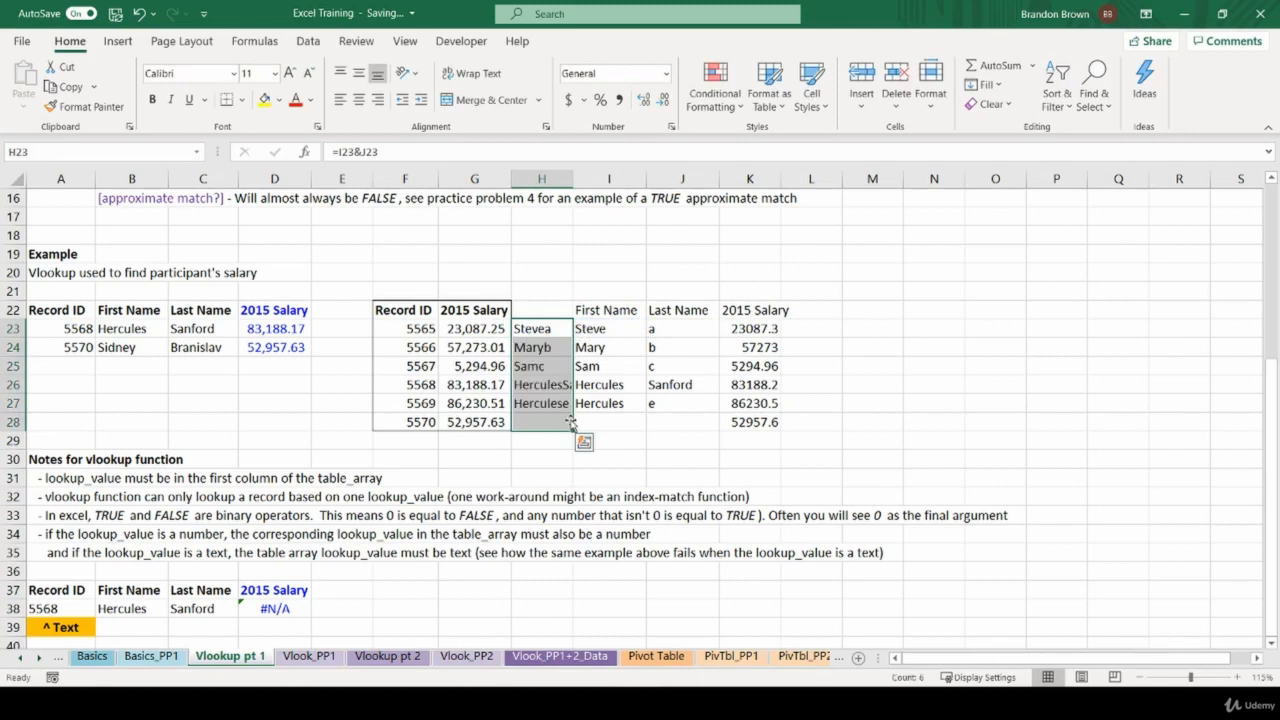
{"action": "left_click", "coordinate": [625, 403]}
{"action": "left_click", "coordinate": [548, 385]}
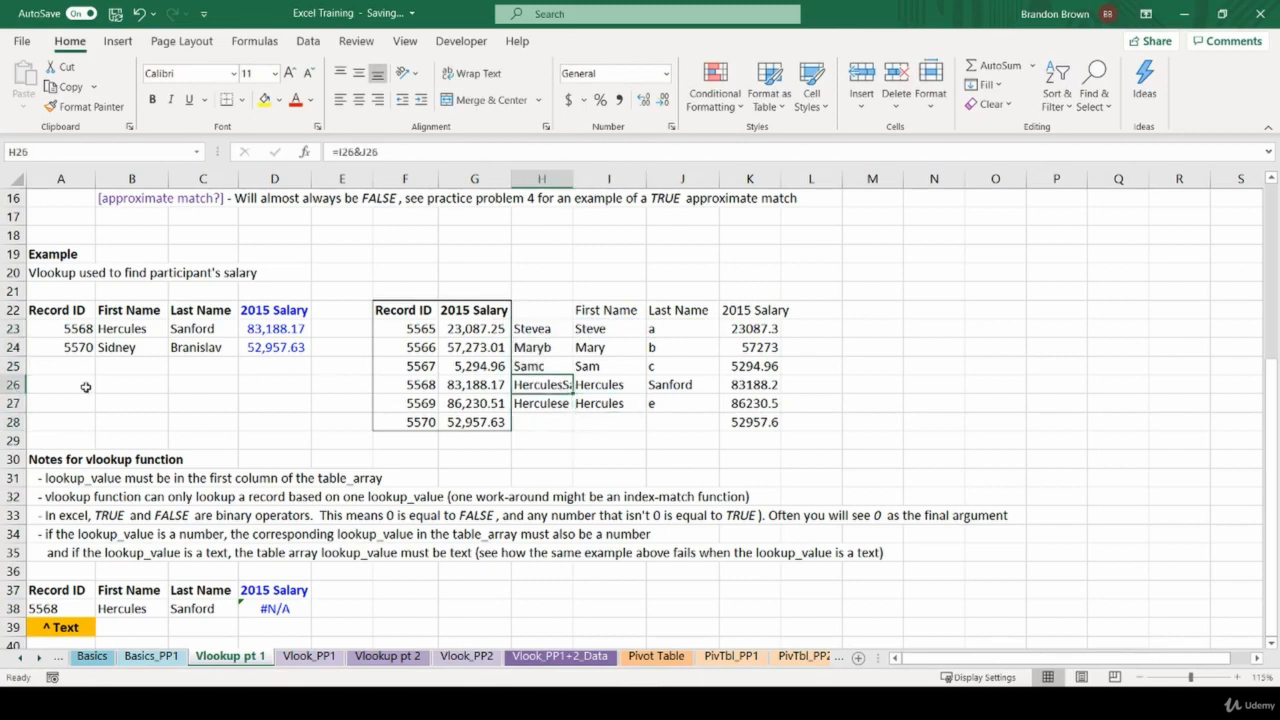
Combine the row 23 first and last names in B26 with =B23&C23 and compare it with the keys in column H.
{"action": "left_click", "coordinate": [158, 388]}
{"action": "type", "text": "="}
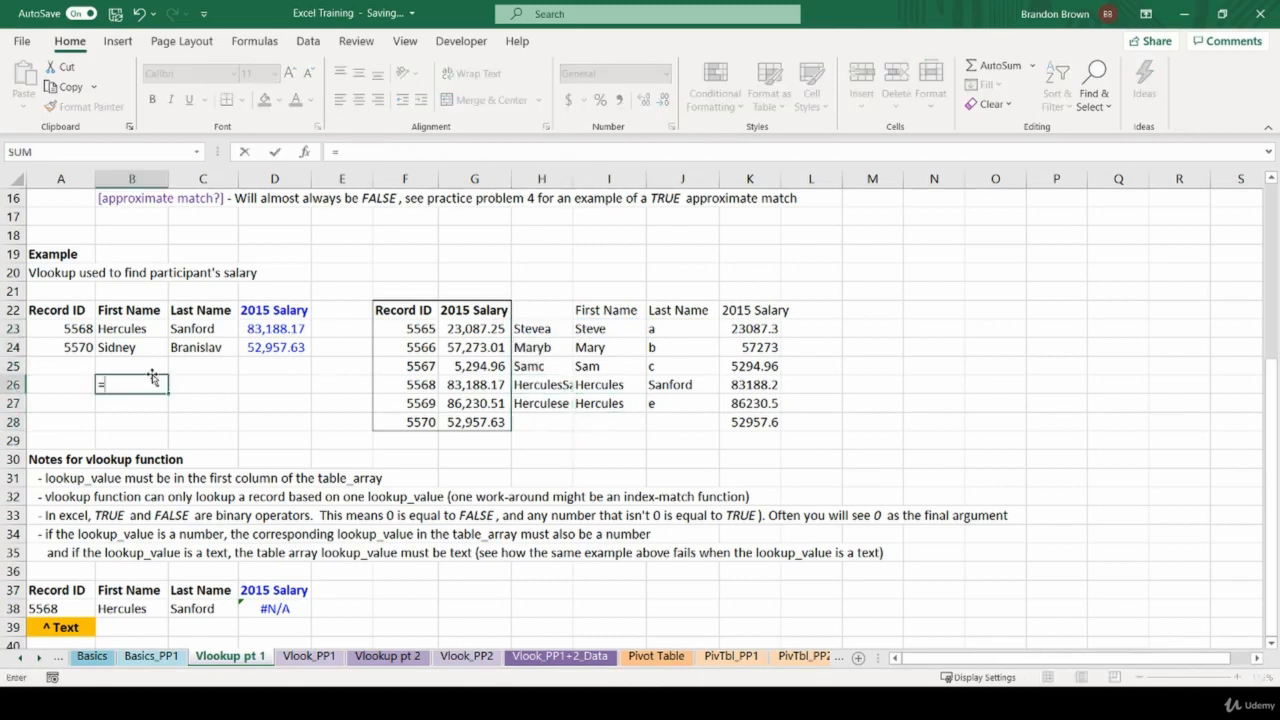
{"action": "left_click", "coordinate": [132, 327]}
{"action": "type", "text": "&"}
{"action": "left_click", "coordinate": [212, 328]}
{"action": "key", "text": "Return"}
{"action": "left_click", "coordinate": [130, 378]}
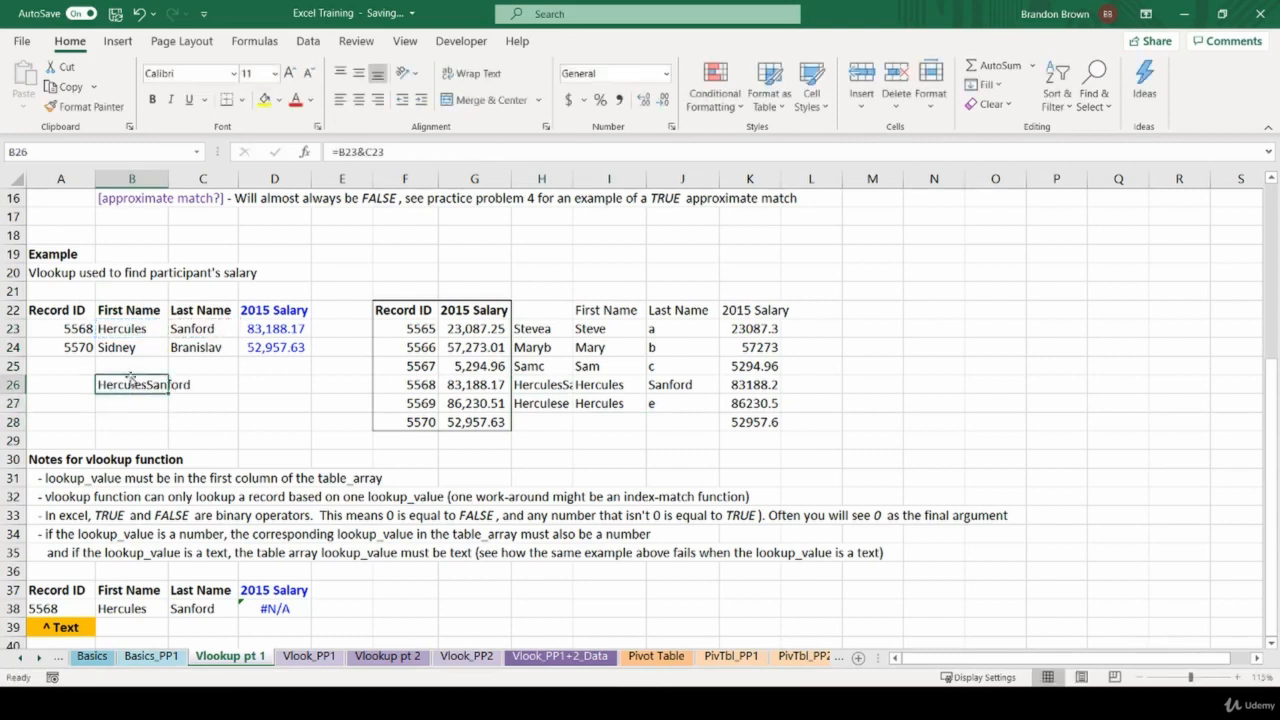
{"action": "left_click_drag", "start_coordinate": [145, 332], "coordinate": [200, 330]}
{"action": "left_click_drag", "start_coordinate": [545, 330], "coordinate": [541, 433]}
{"action": "left_click", "coordinate": [205, 385]}
{"action": "left_click_drag", "start_coordinate": [546, 331], "coordinate": [553, 441]}
{"action": "left_click", "coordinate": [555, 443]}
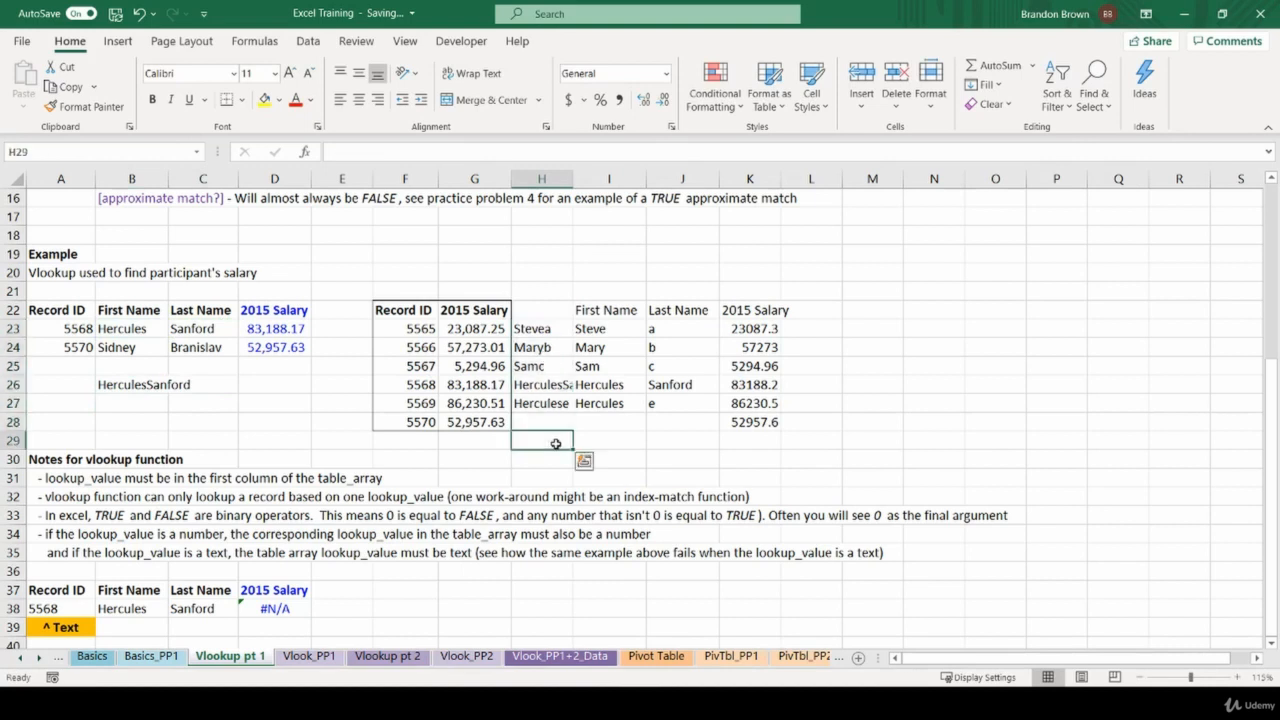
Look up the salary for the combined name in C26 with =VLOOKUP($B26,H22:K28,4,0).
{"action": "left_click", "coordinate": [228, 382]}
{"action": "type", "text": "=vlo"}
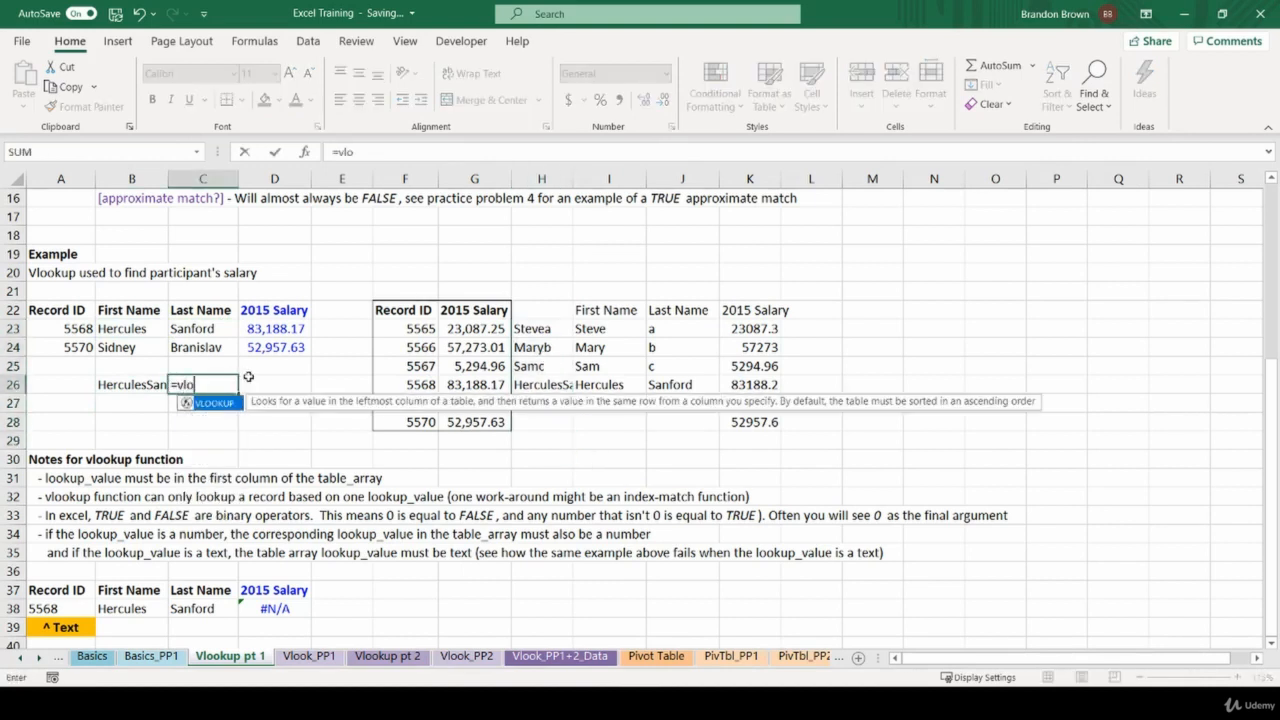
{"action": "key", "text": "Tab"}
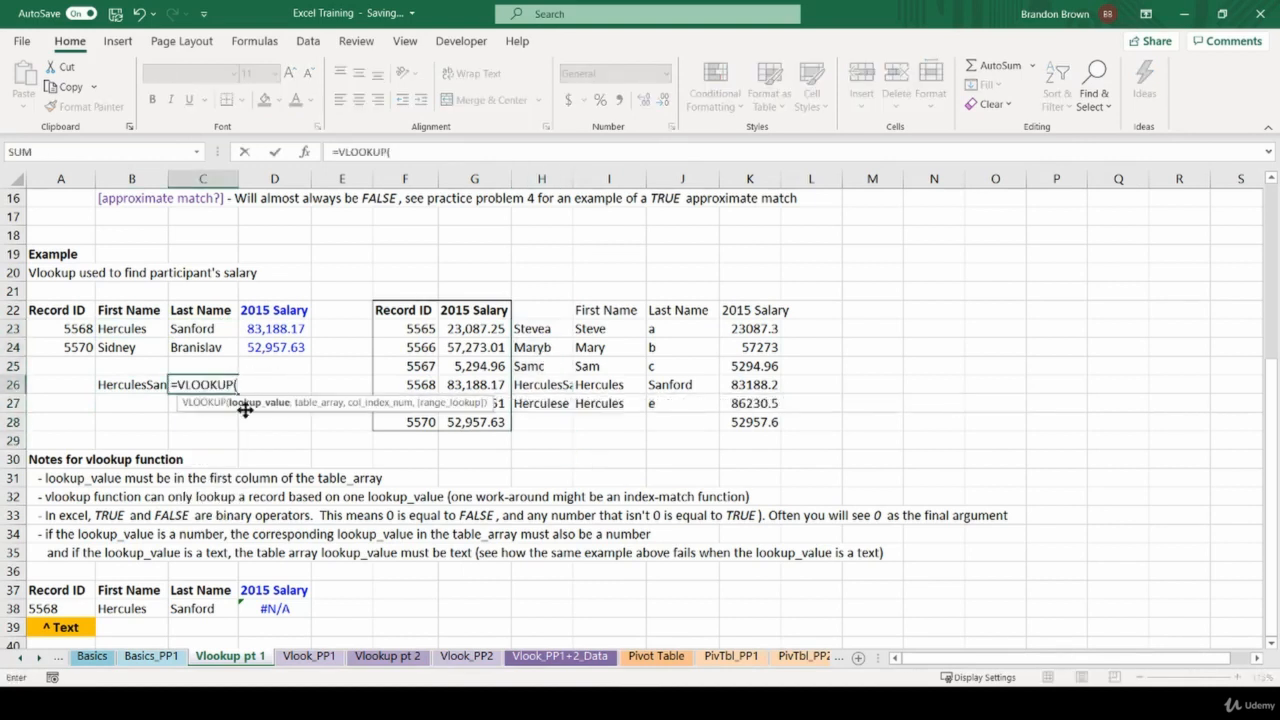
{"action": "left_click", "coordinate": [135, 386]}
{"action": "key", "text": "F4"}
{"action": "key", "text": "F4"}
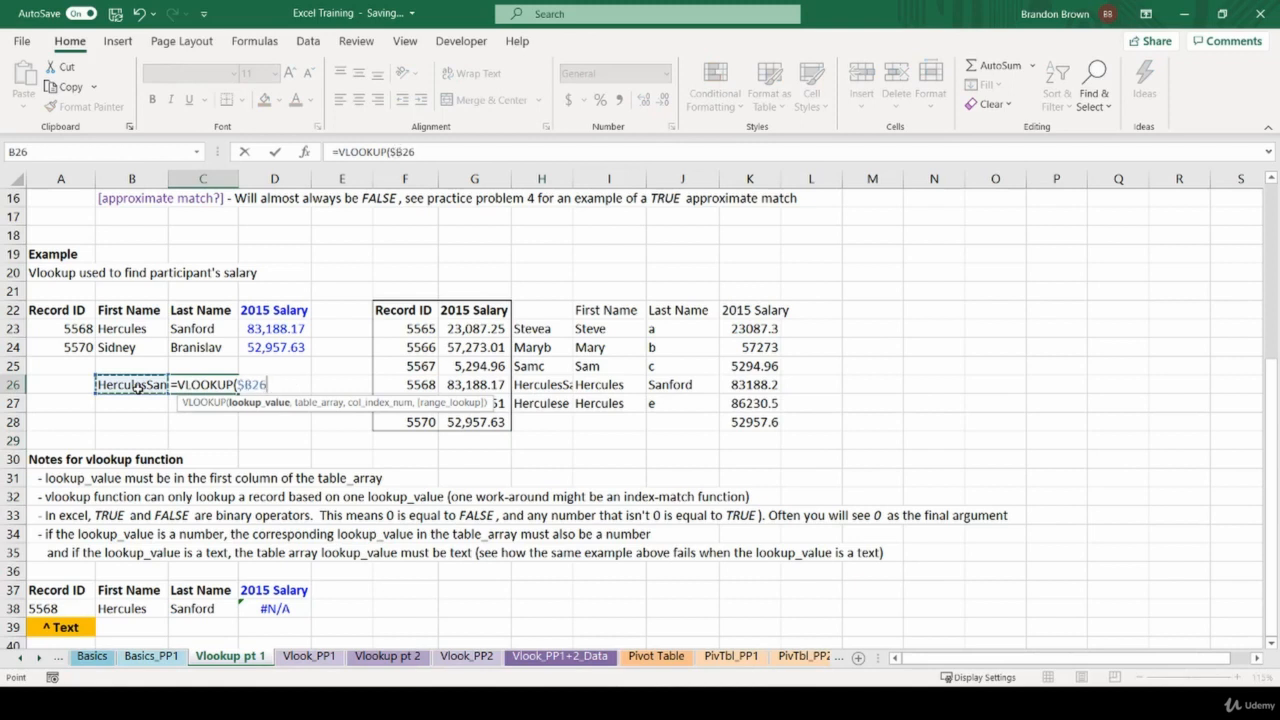
{"action": "type", "text": ","}
{"action": "left_click_drag", "start_coordinate": [540, 312], "coordinate": [750, 422]}
{"action": "type", "text": ",4,0"}
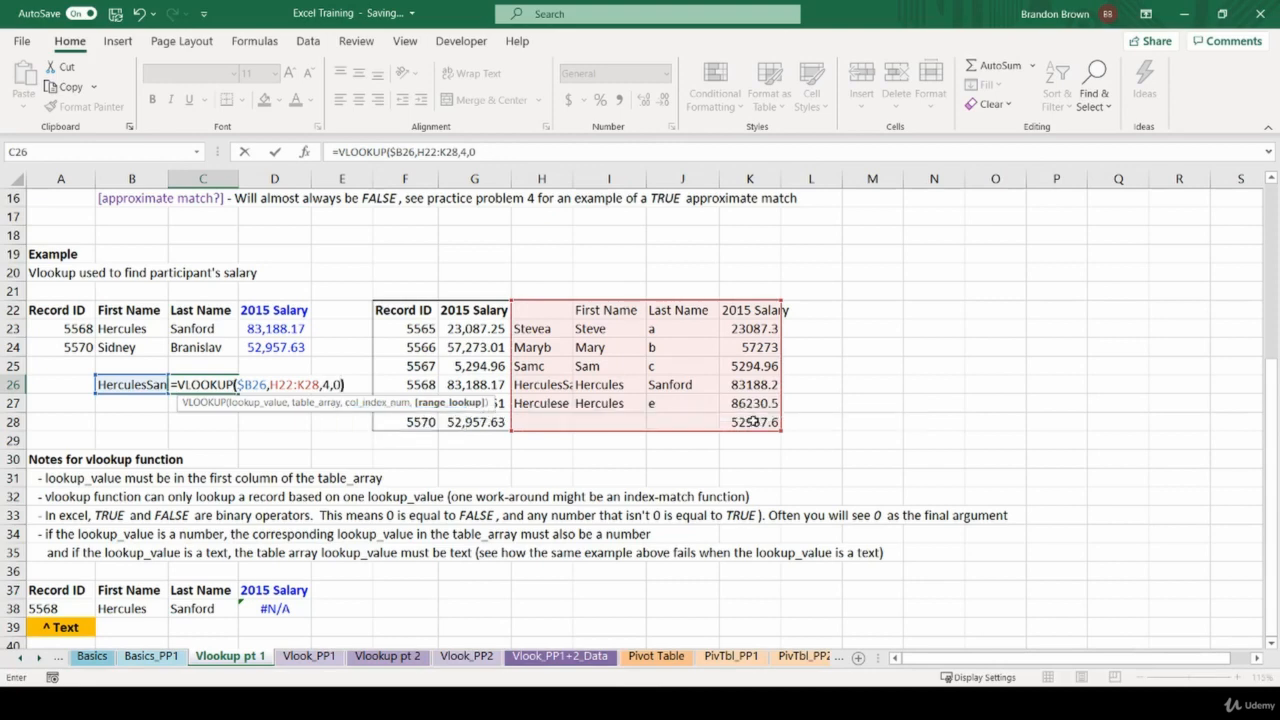
{"action": "key", "text": "Return"}
{"action": "key", "text": "Up"}
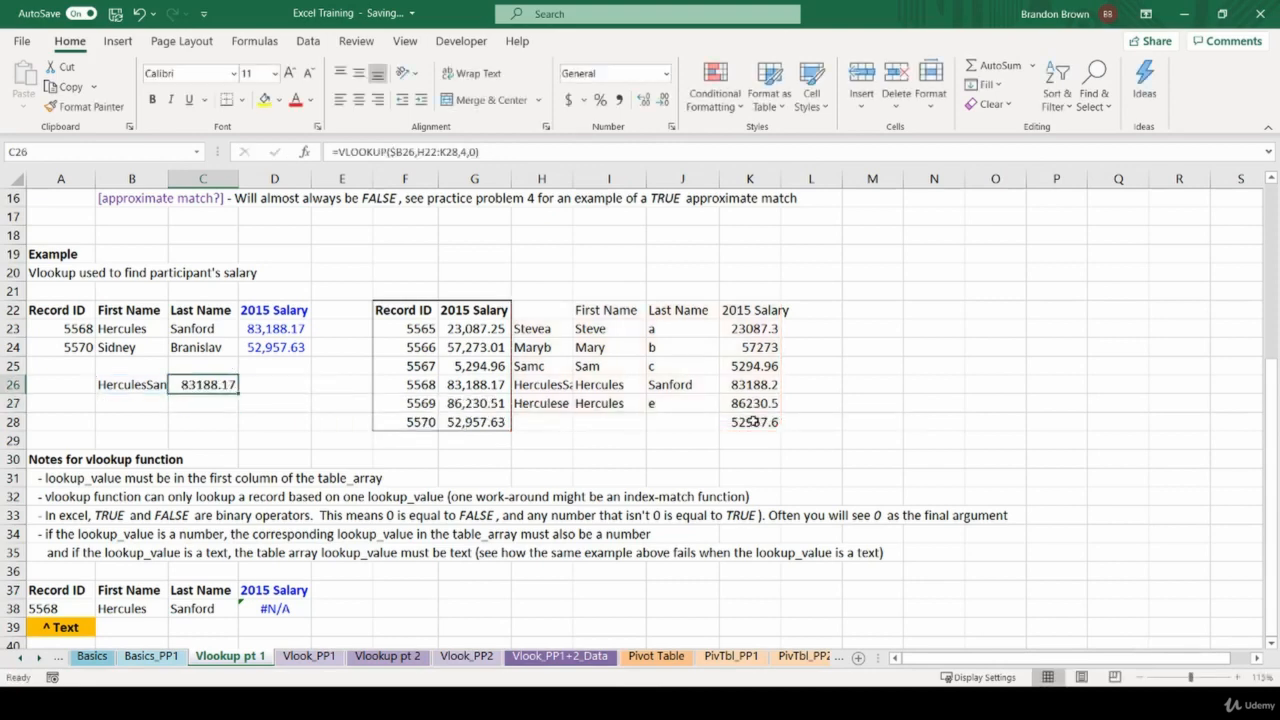
Examine the arguments of the VLOOKUP in C26 against the combined name in B26 and the helper table in H22:K28.
{"action": "key", "text": "F2"}
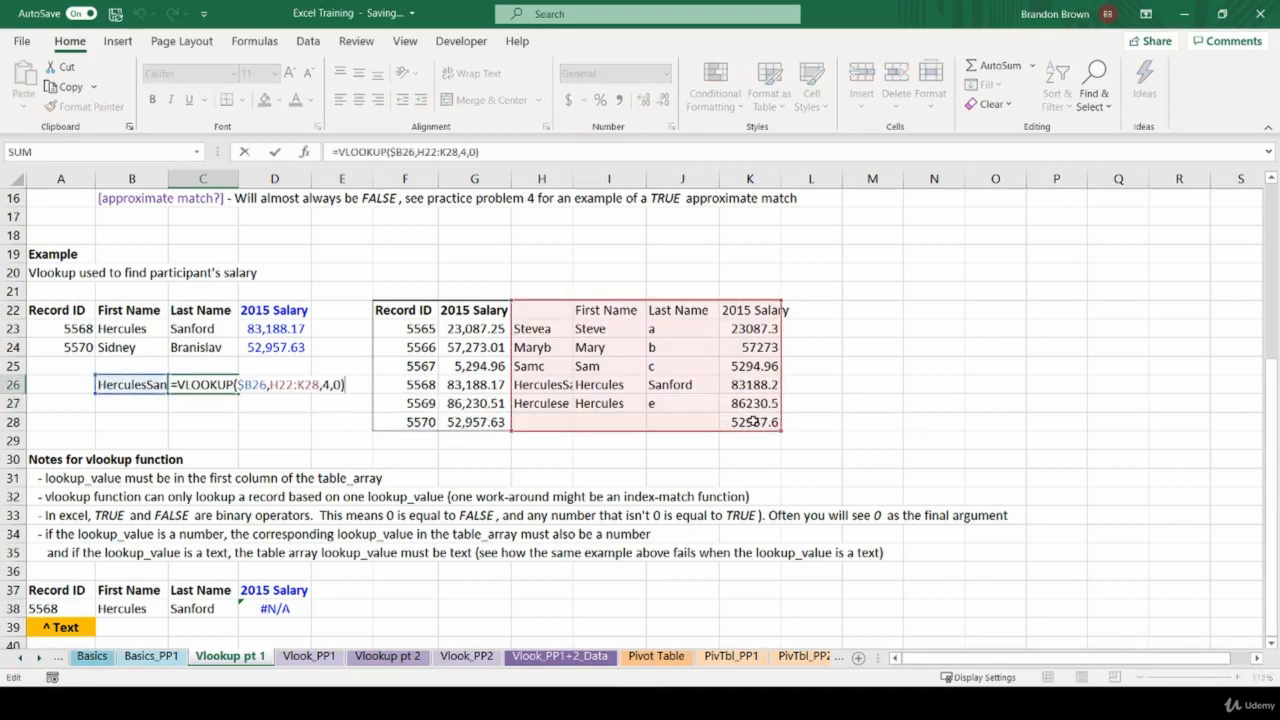
{"action": "double_click", "coordinate": [338, 386]}
{"action": "key", "text": "Escape"}
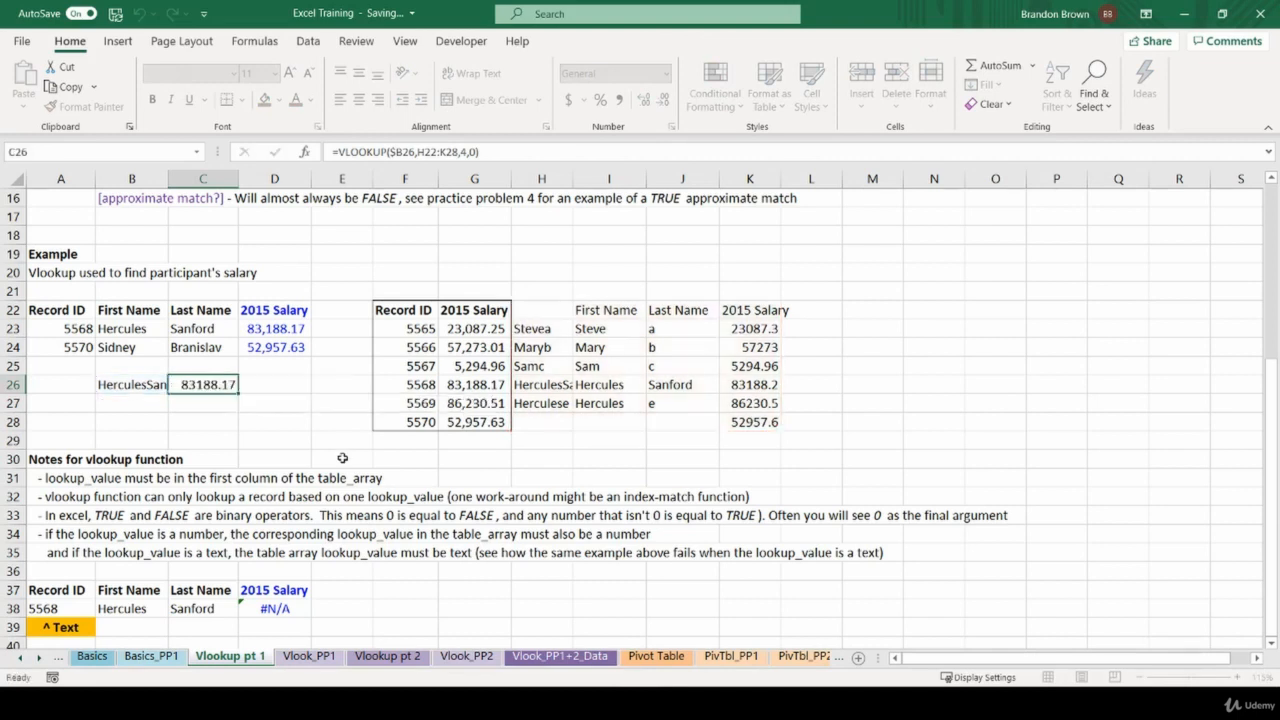
{"action": "key", "text": "F2"}
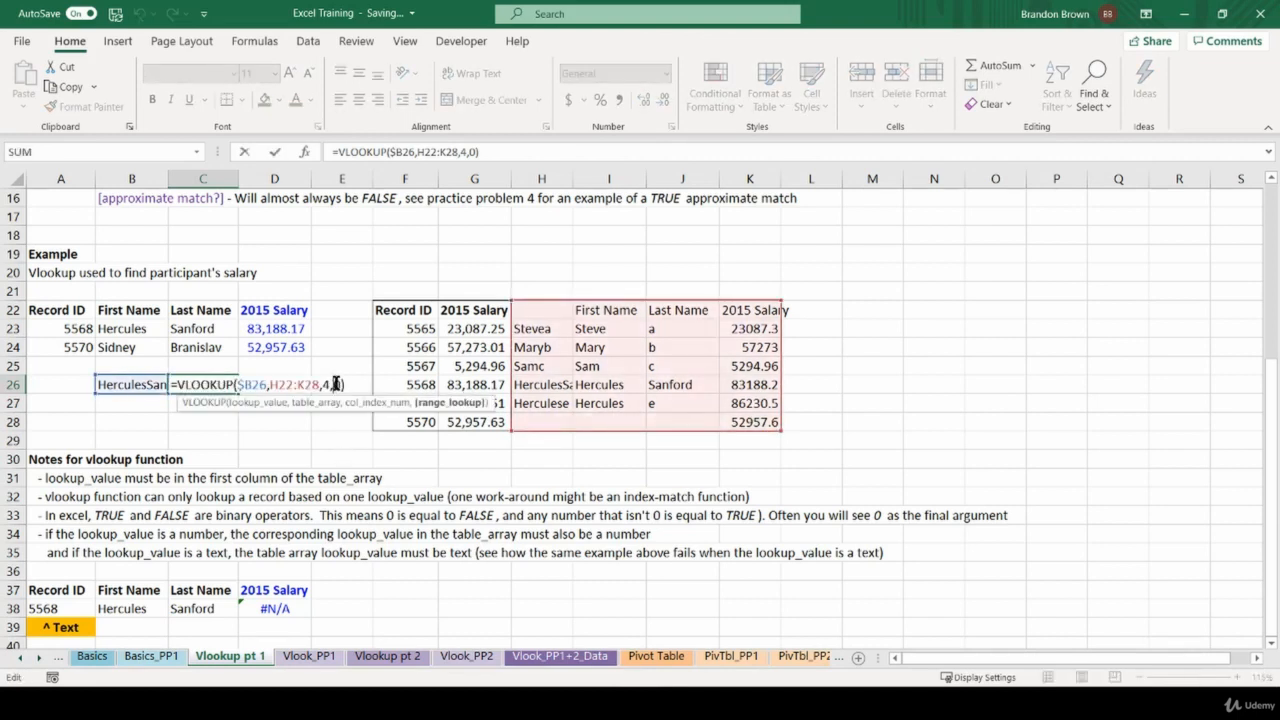
{"action": "key", "text": "Escape"}
{"action": "left_click", "coordinate": [132, 370]}
{"action": "left_click", "coordinate": [201, 393]}
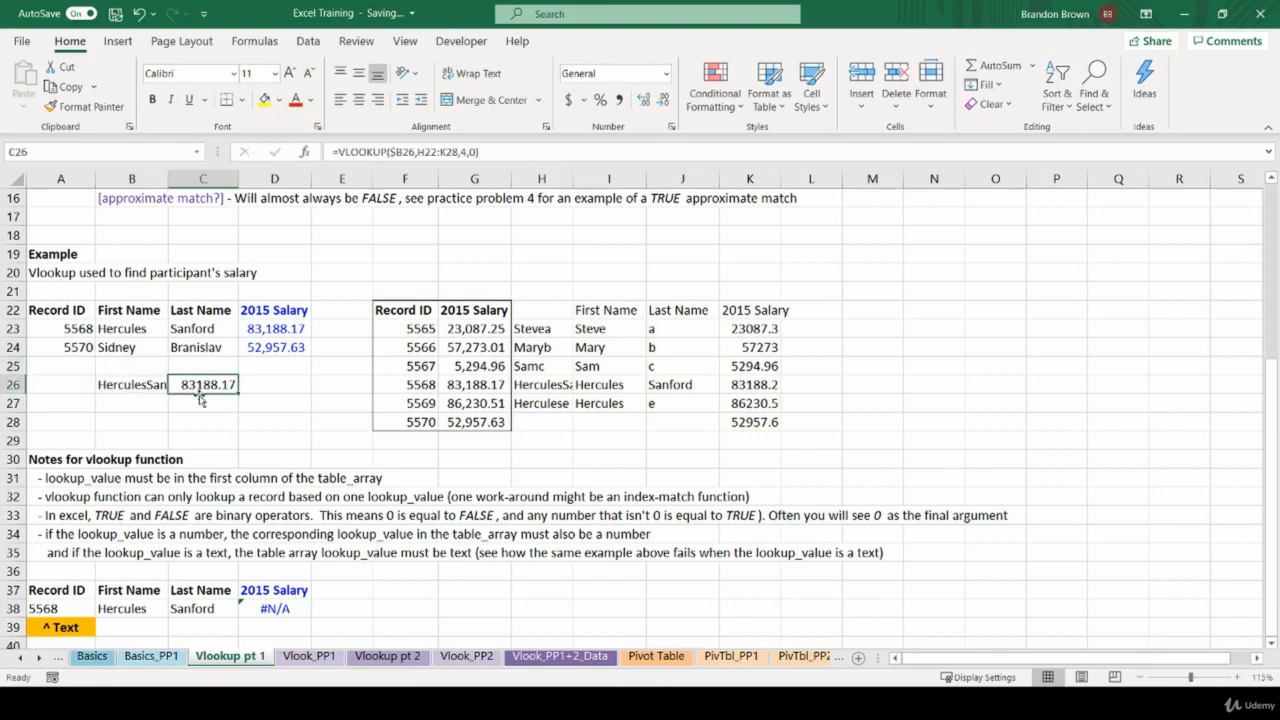
{"action": "key", "text": "F2"}
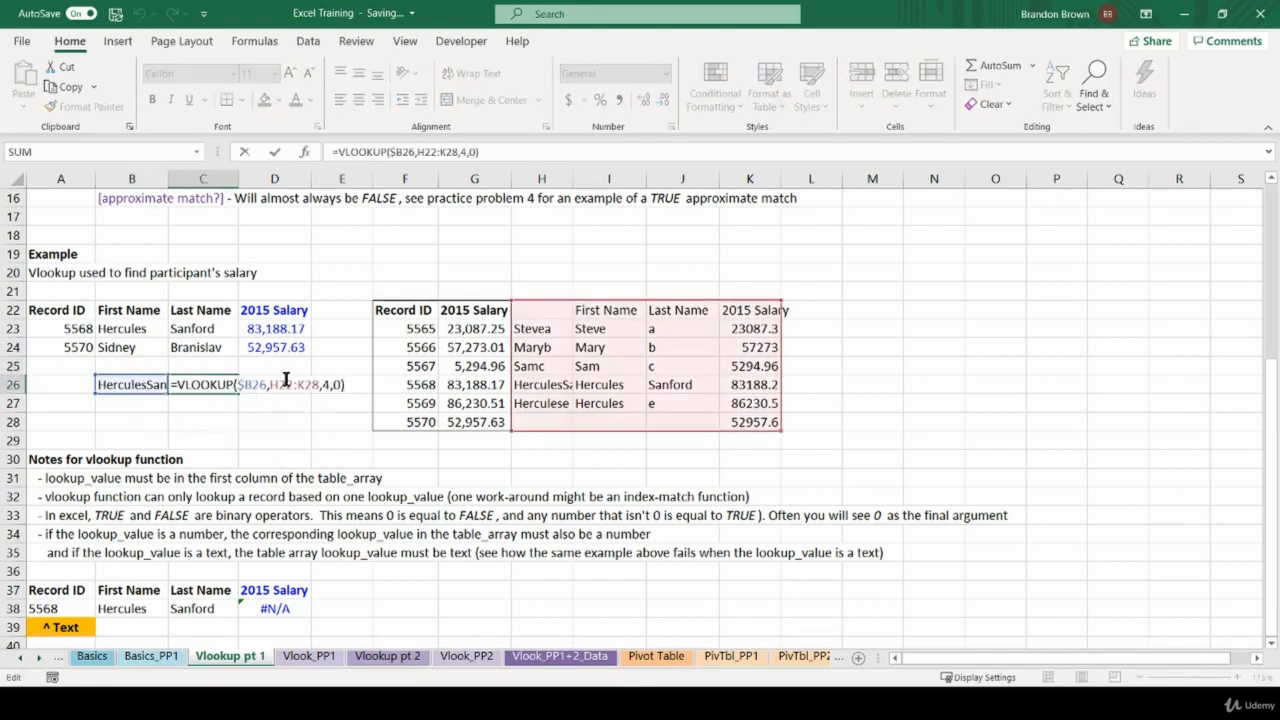
{"action": "key", "text": "Escape"}
{"action": "left_click", "coordinate": [140, 383]}
{"action": "left_click_drag", "start_coordinate": [122, 296], "coordinate": [180, 362]}
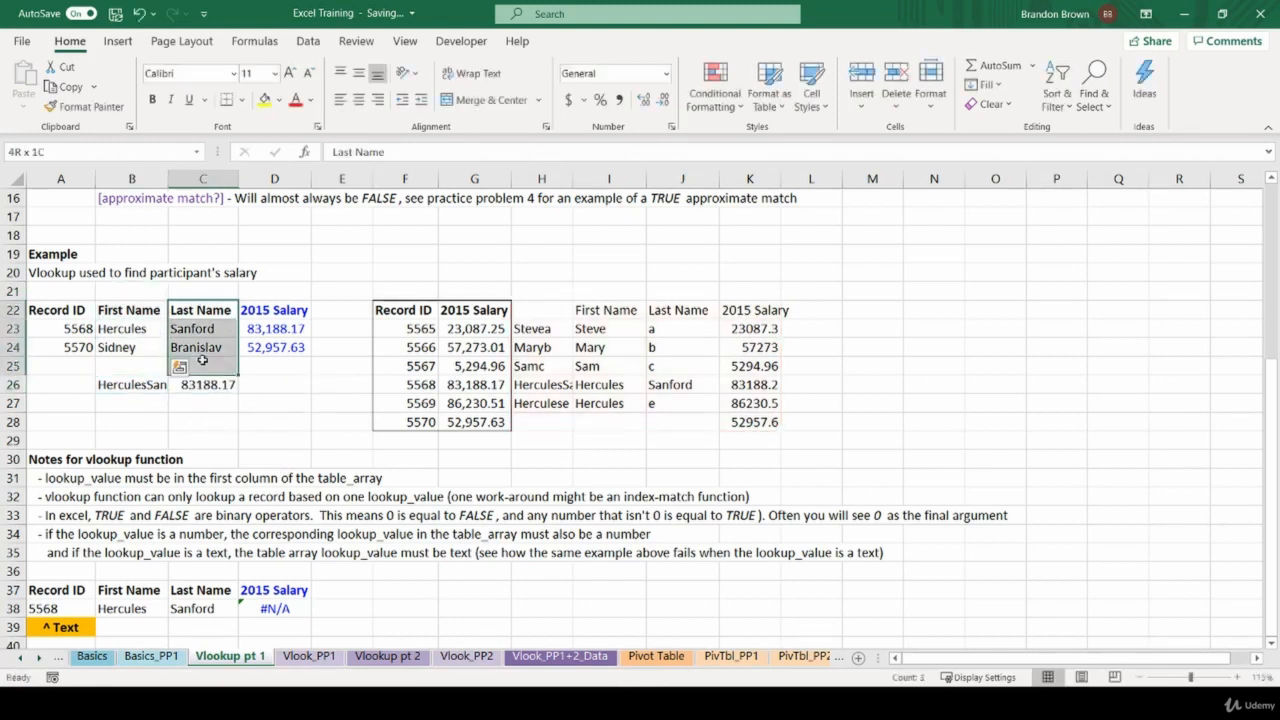
{"action": "left_click", "coordinate": [140, 390]}
{"action": "left_click_drag", "start_coordinate": [540, 328], "coordinate": [790, 424]}
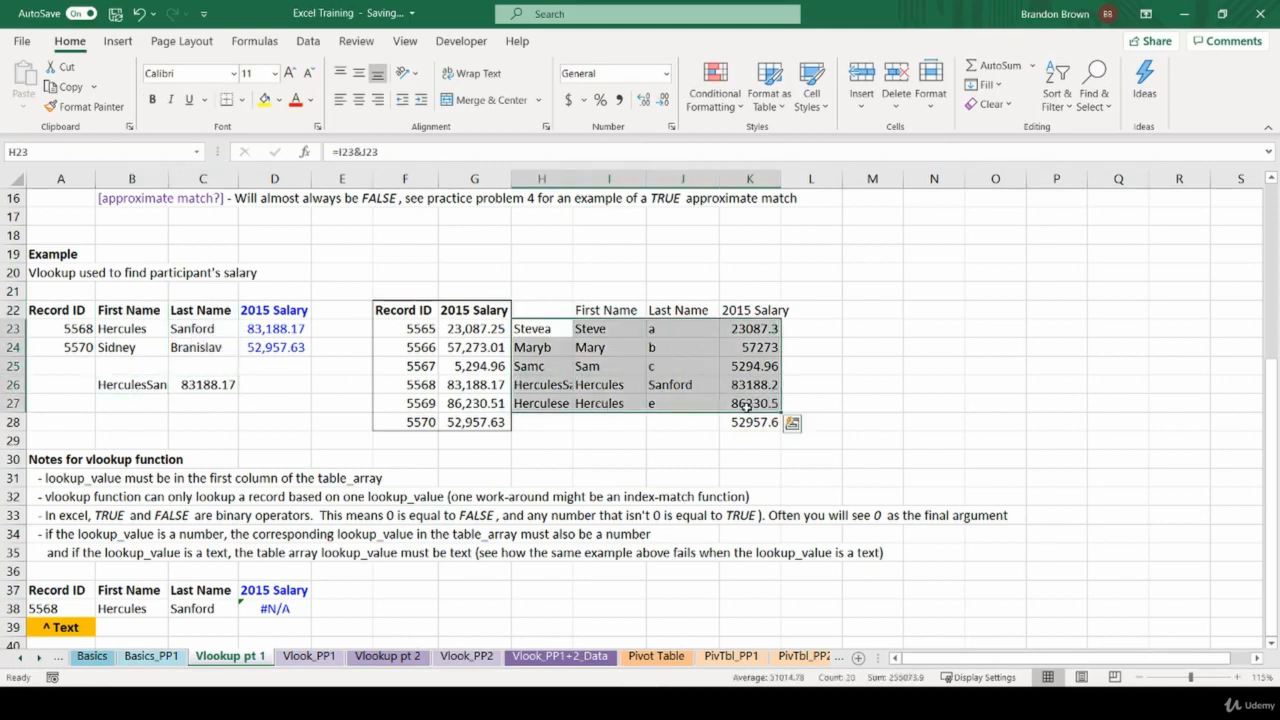
{"action": "left_click", "coordinate": [747, 410]}
Clear the demonstration formulas in B26:C26 and the helper name and salary table in H22:K28.
{"action": "left_click", "coordinate": [140, 384]}
{"action": "left_click_drag", "start_coordinate": [148, 380], "coordinate": [222, 385]}
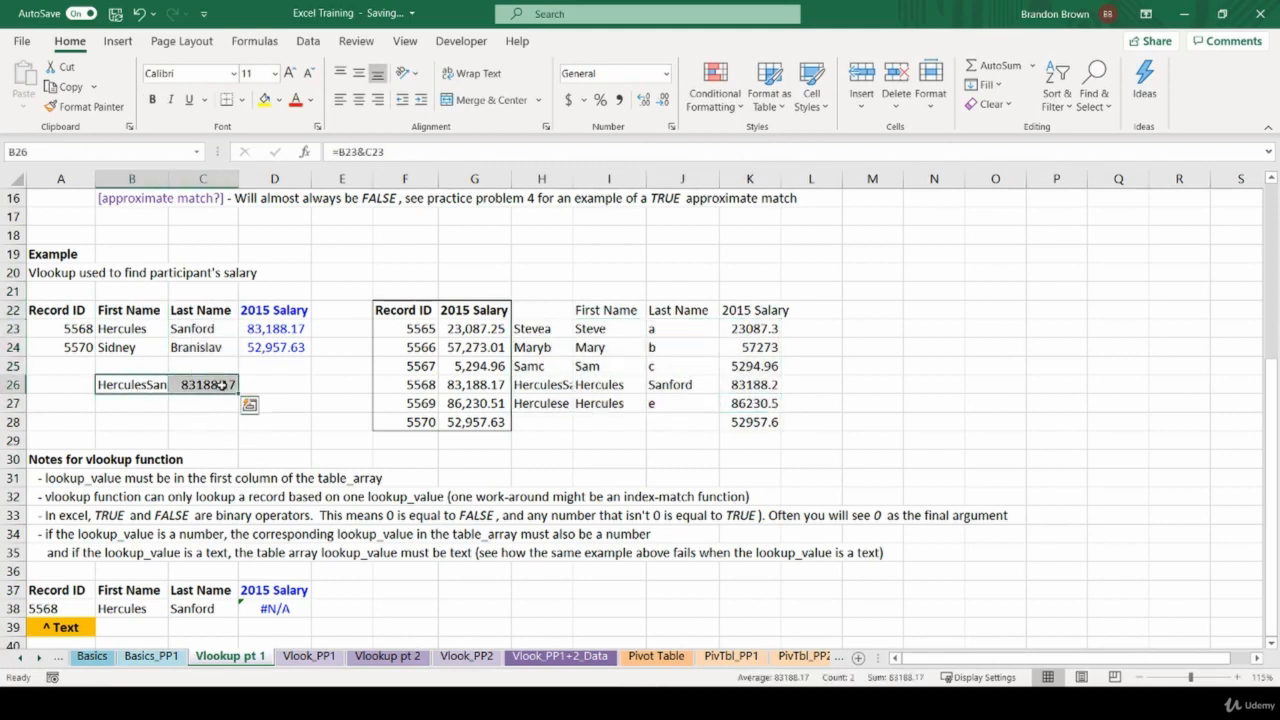
{"action": "key", "text": "Delete"}
{"action": "left_click_drag", "start_coordinate": [545, 312], "coordinate": [752, 424]}
{"action": "key", "text": "Delete"}
{"action": "left_click", "coordinate": [590, 478]}
Read the notes in rows 33 to 35 on TRUE/FALSE values and matching number or text lookup values.
{"action": "scroll", "coordinate": [365, 490], "scroll_direction": "down", "scroll_amount": 2}
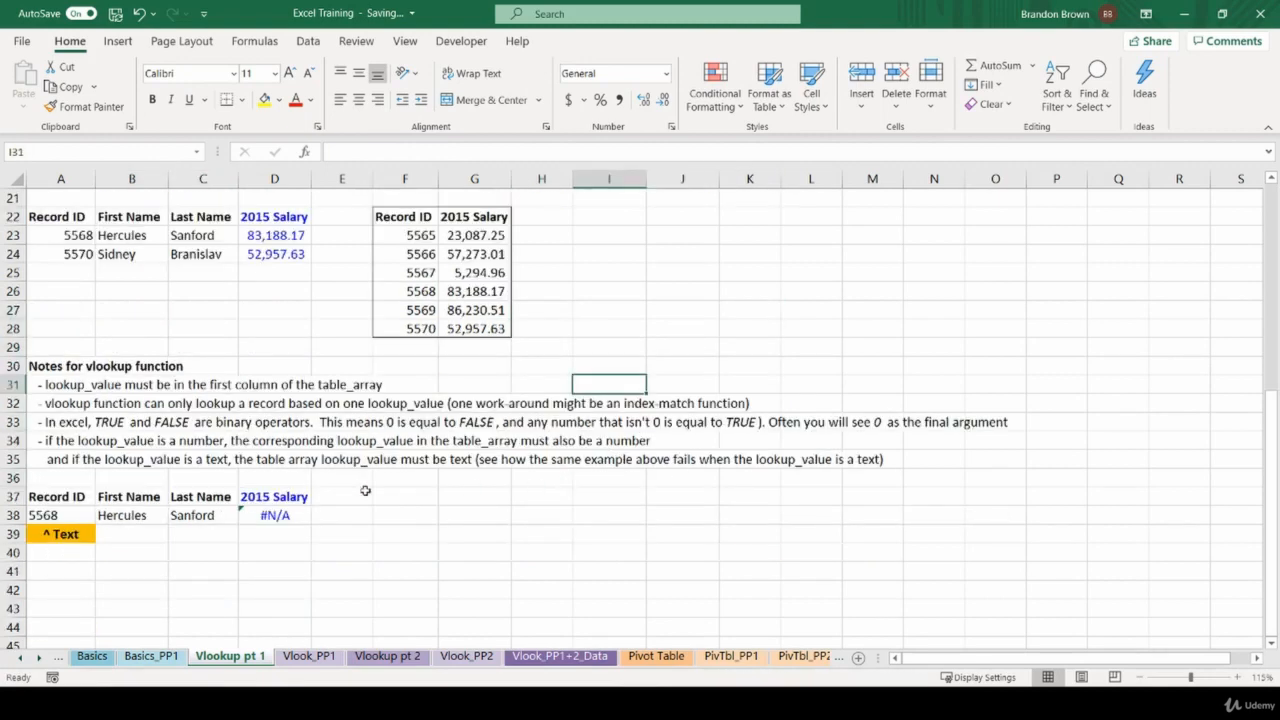
{"action": "left_click", "coordinate": [72, 421]}
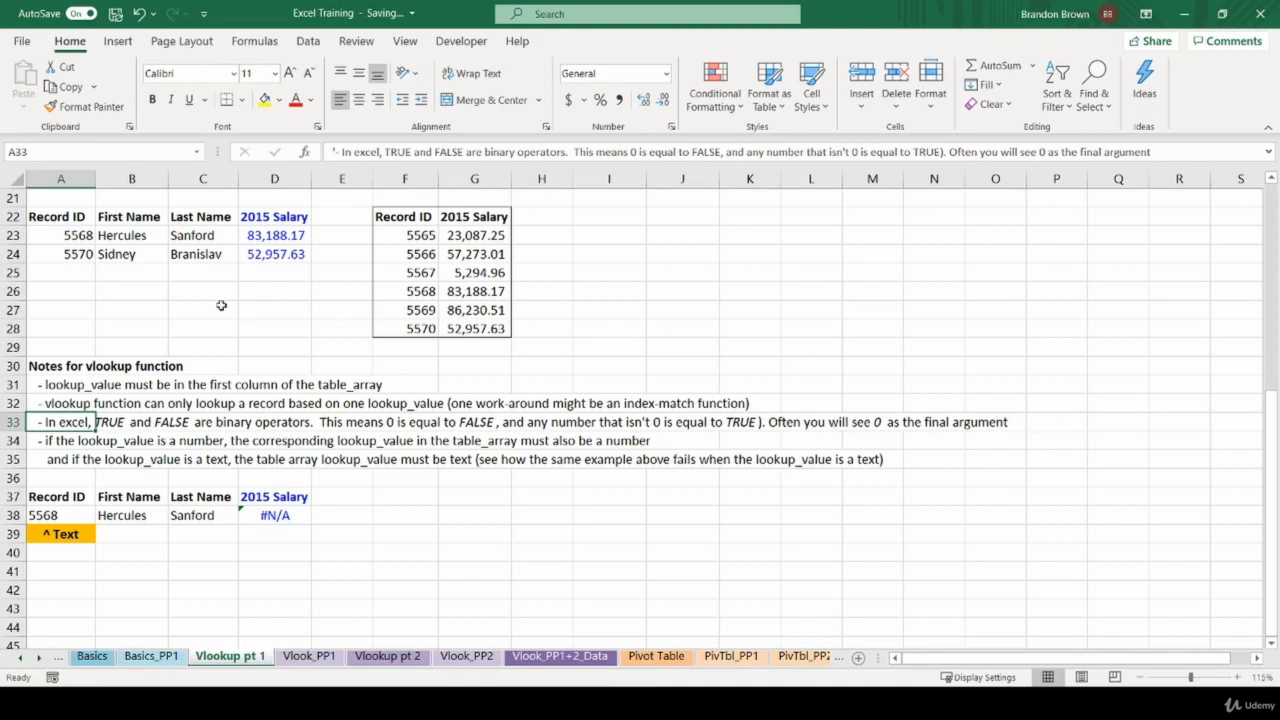
{"action": "left_click", "coordinate": [57, 442]}
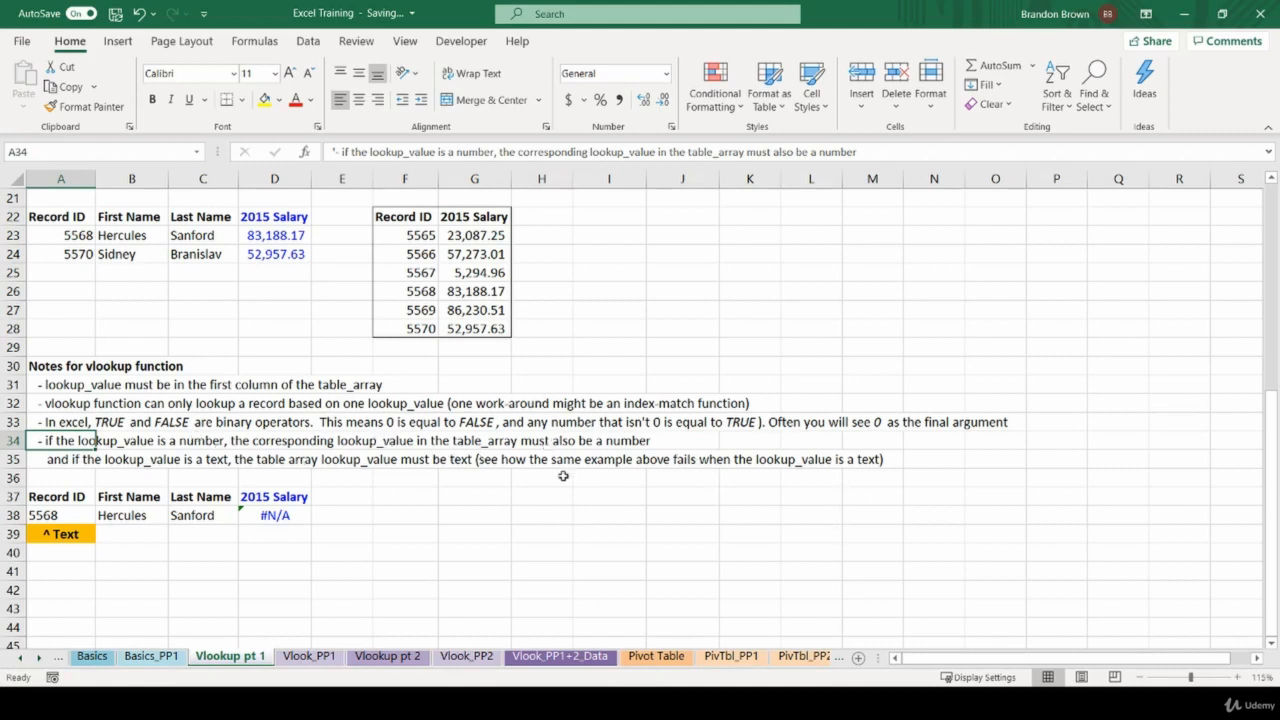
{"action": "left_click", "coordinate": [46, 459]}
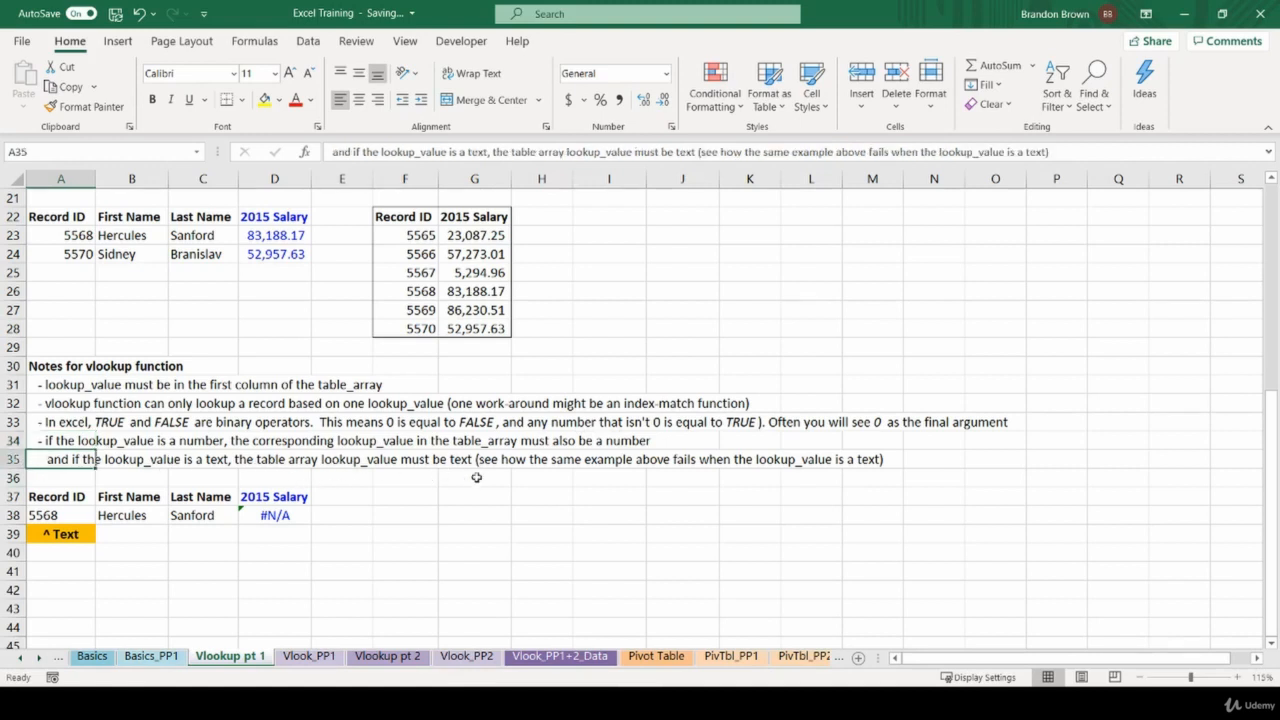
{"action": "key", "text": "F2"}
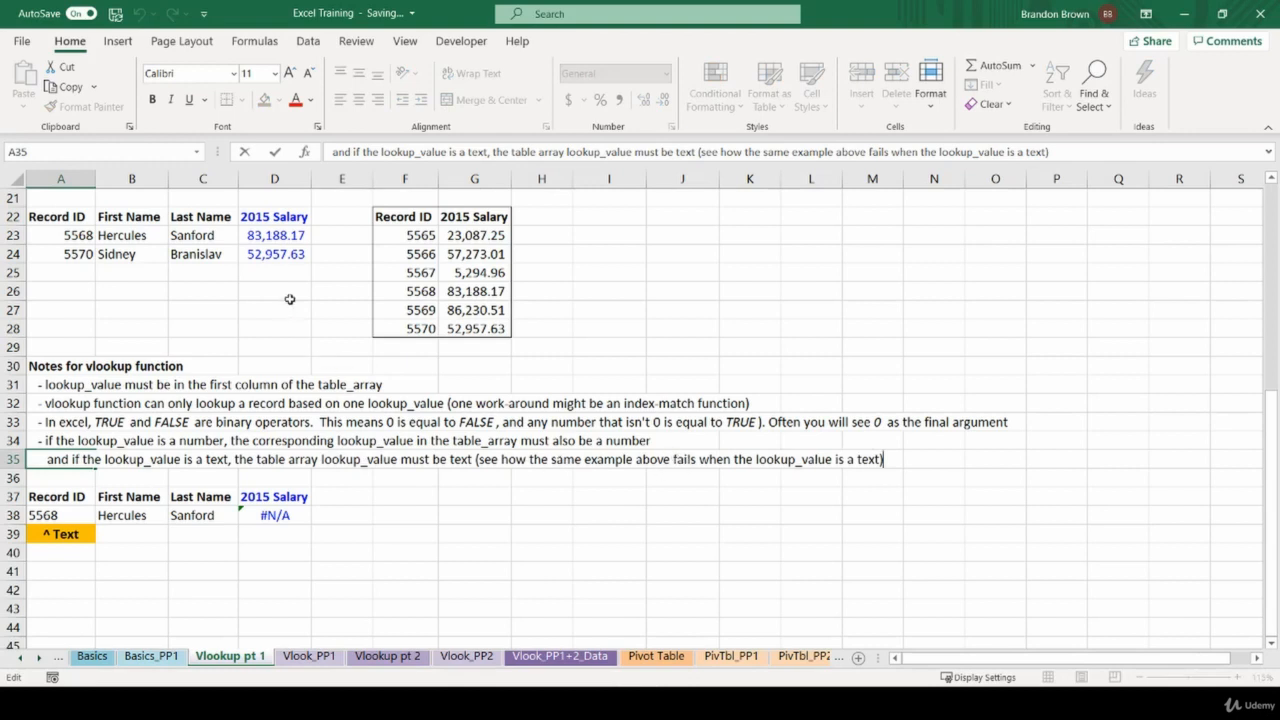
{"action": "key", "text": "Escape"}
Compare the example in row 23 with the text example in row 38, including both VLOOKUPs and the quoted Record ID in A38.
{"action": "left_click_drag", "start_coordinate": [40, 235], "coordinate": [275, 236]}
{"action": "left_click_drag", "start_coordinate": [44, 510], "coordinate": [297, 517]}
{"action": "left_click", "coordinate": [293, 238]}
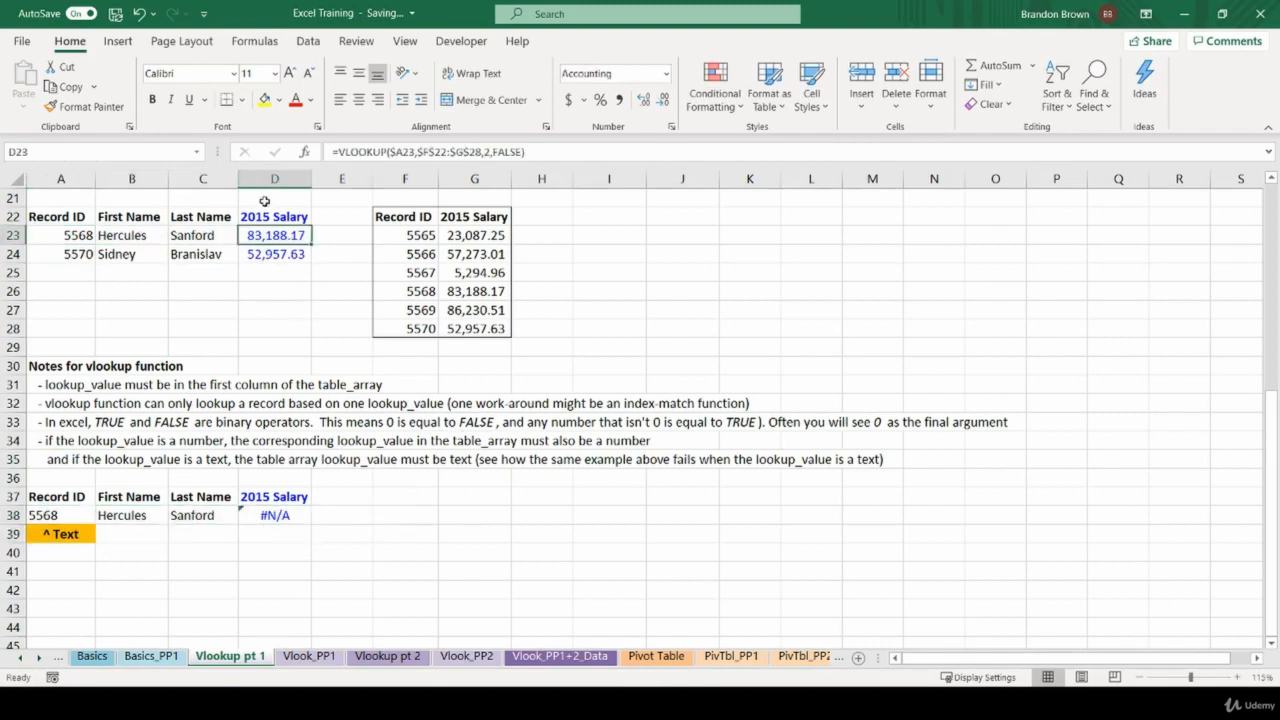
{"action": "left_click", "coordinate": [284, 515]}
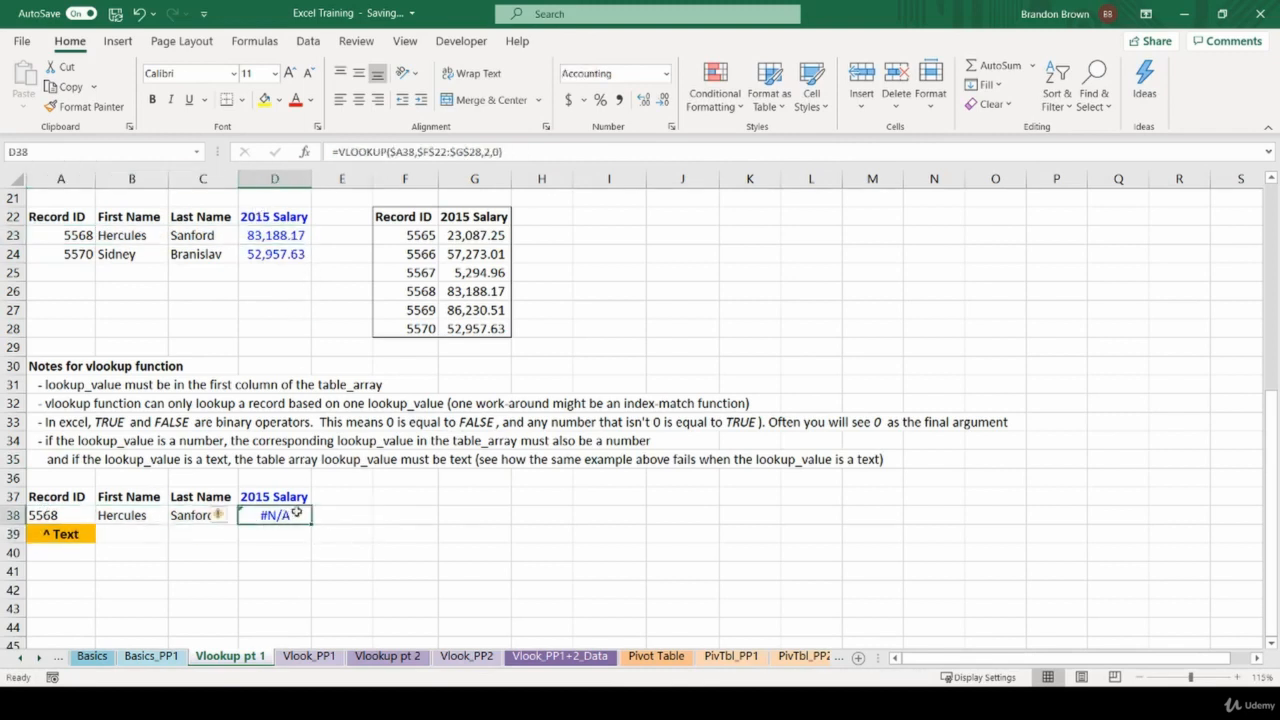
{"action": "left_click", "coordinate": [76, 518]}
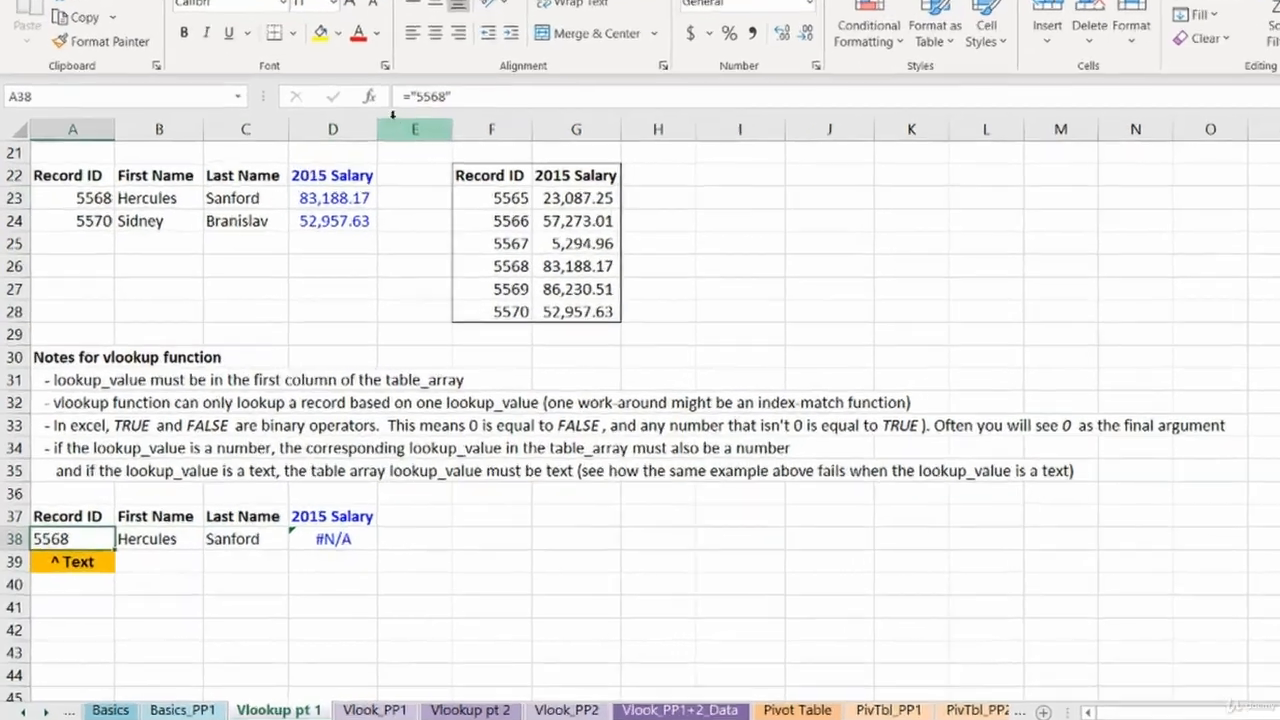
{"action": "key", "text": "F2"}
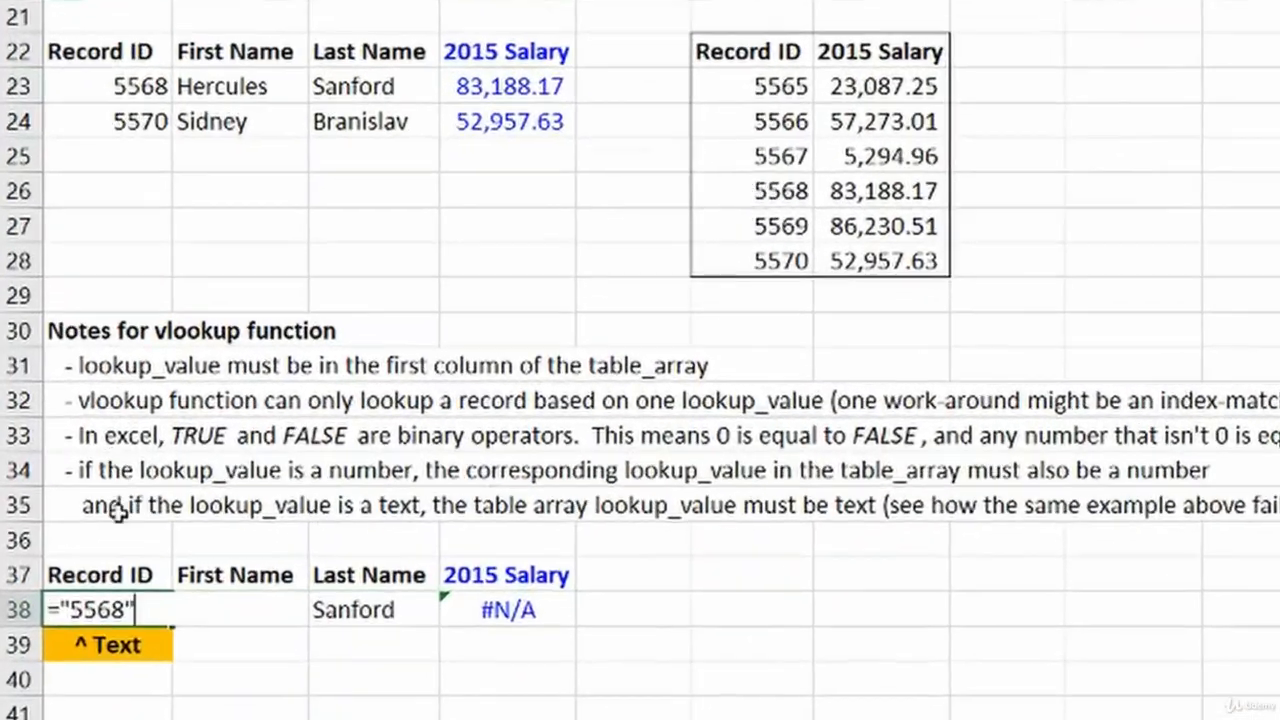
{"action": "left_click_drag", "start_coordinate": [94, 538], "coordinate": [54, 539]}
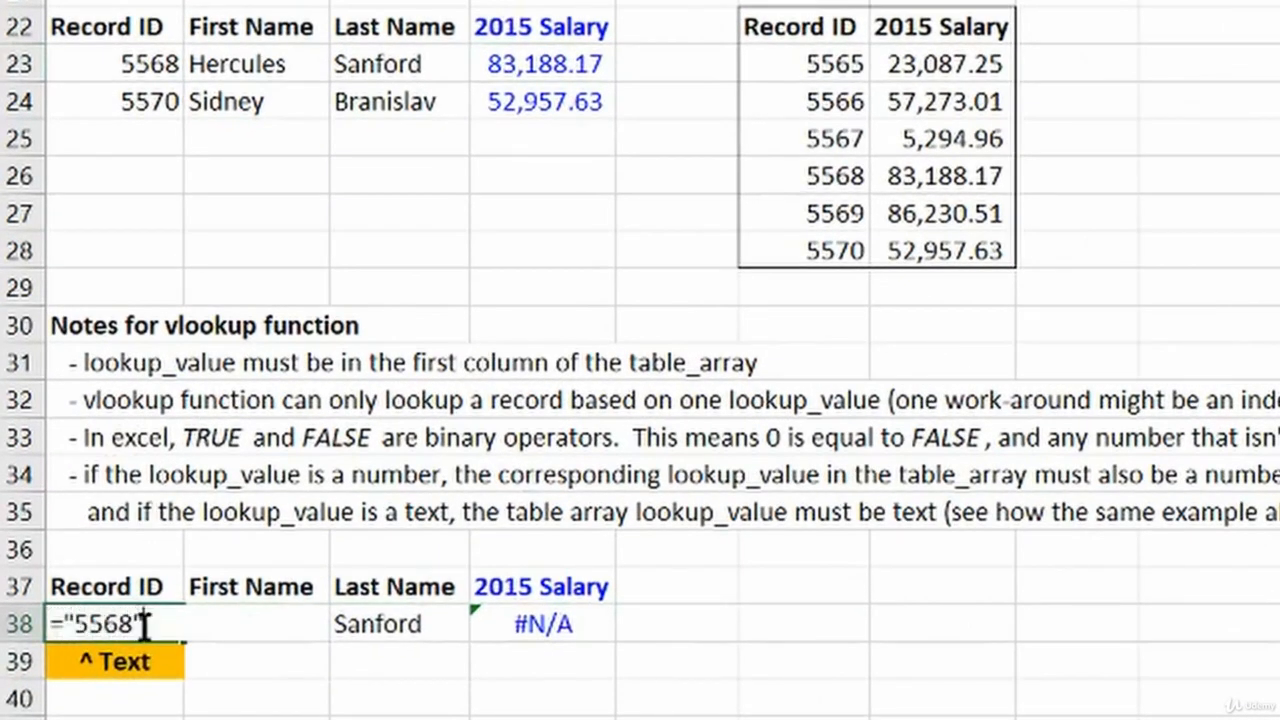
{"action": "left_click_drag", "start_coordinate": [61, 625], "coordinate": [153, 625]}
{"action": "key", "text": "ctrl+Return"}
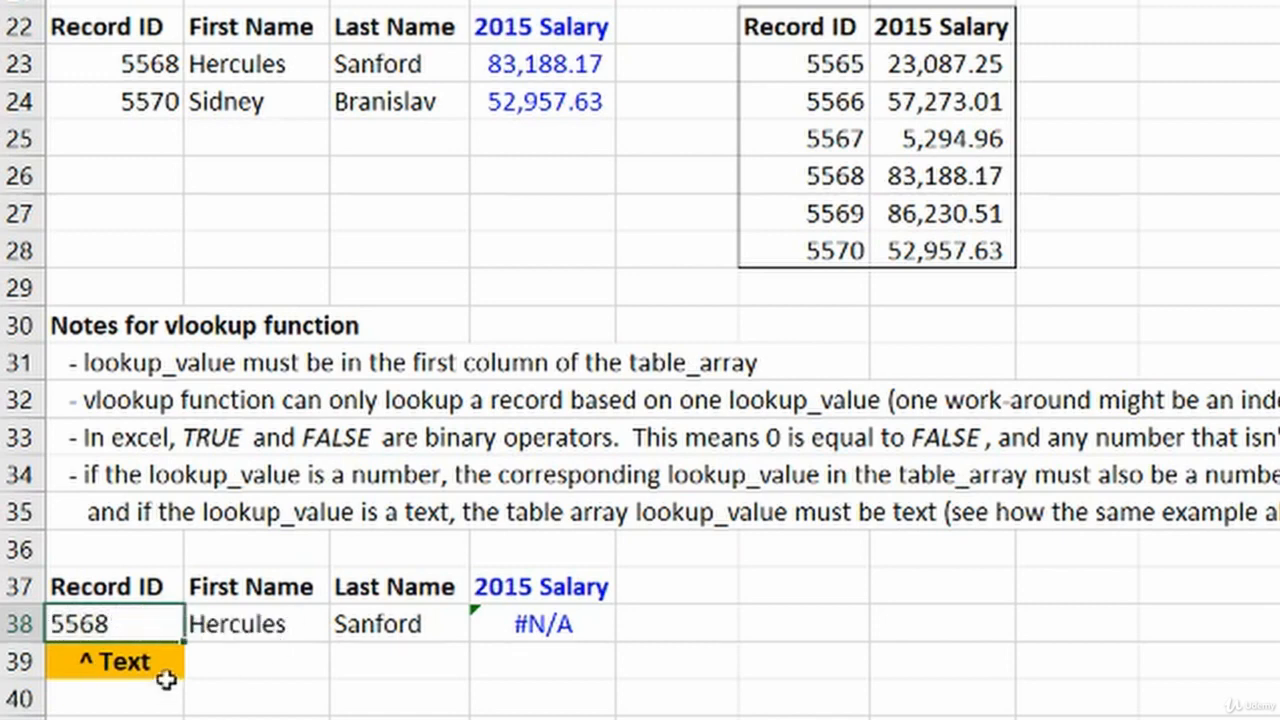
Check the Record IDs in the F22:G28 lookup table against the VLOOKUP in D38.
{"action": "left_click_drag", "start_coordinate": [800, 33], "coordinate": [1014, 286]}
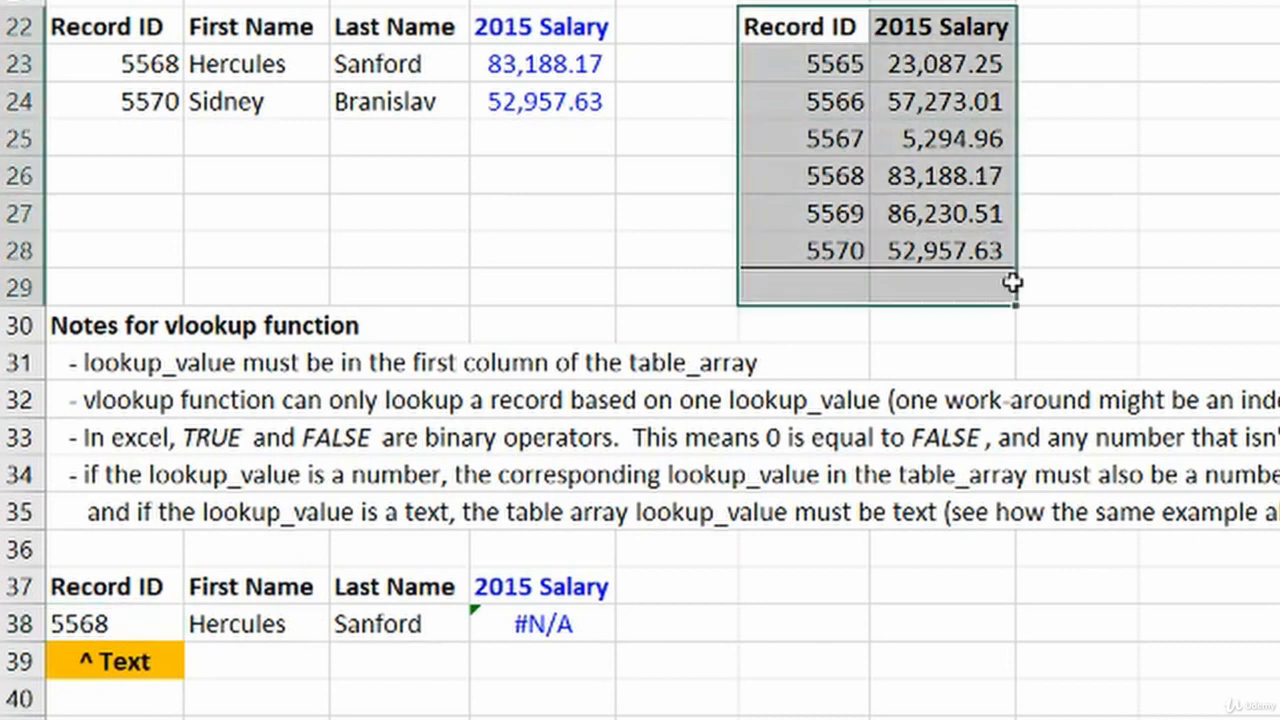
{"action": "left_click", "coordinate": [983, 289]}
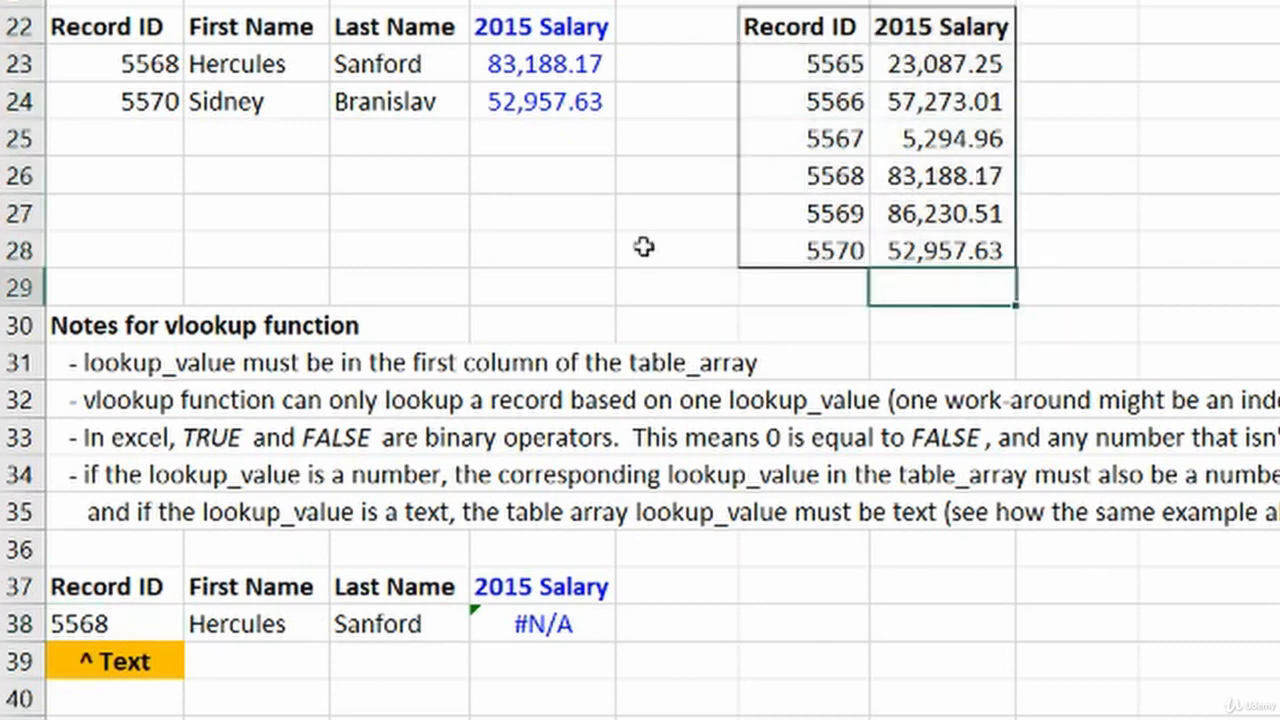
{"action": "left_click", "coordinate": [818, 218]}
{"action": "left_click", "coordinate": [878, 172]}
{"action": "left_click", "coordinate": [860, 172]}
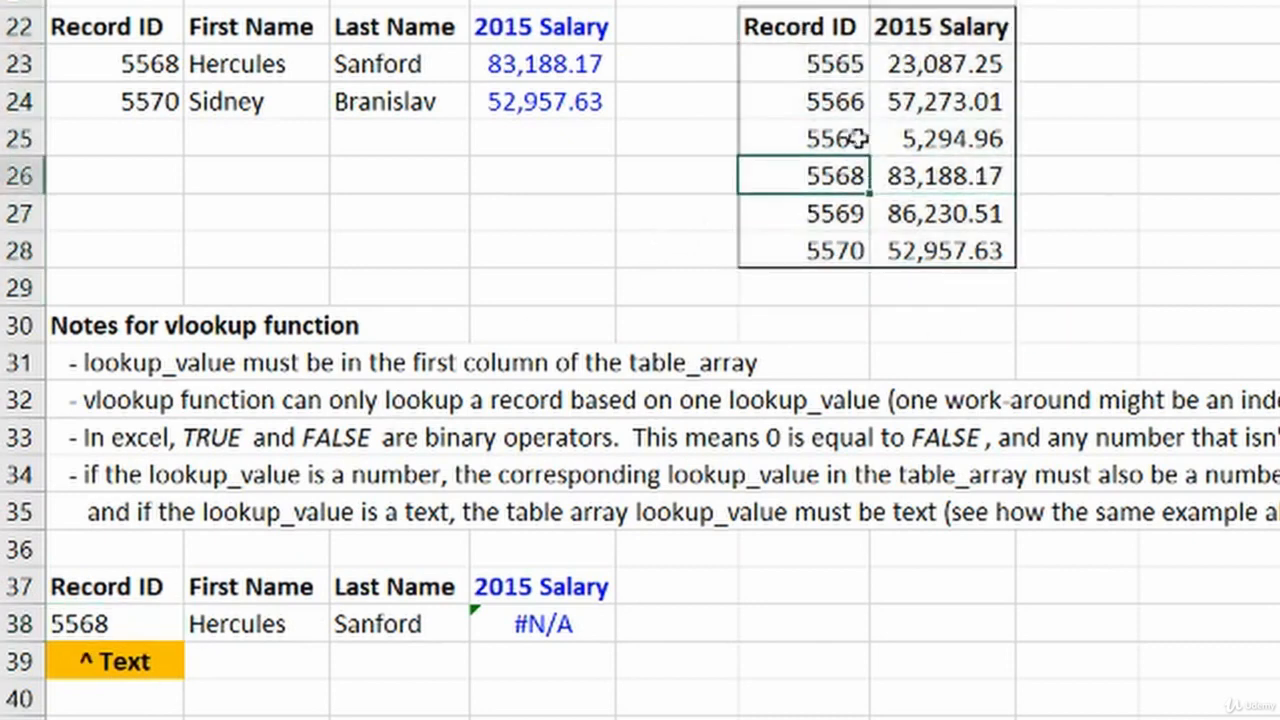
{"action": "left_click", "coordinate": [857, 104]}
{"action": "left_click", "coordinate": [562, 636]}
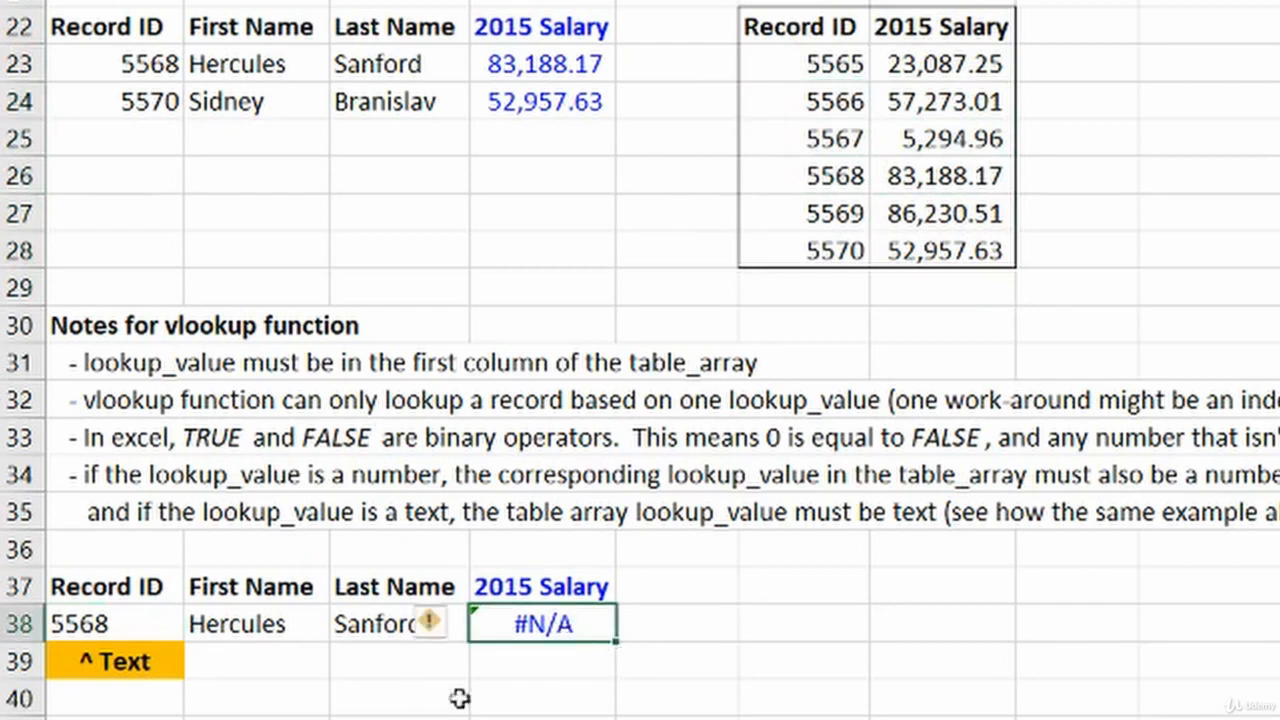
Turn the Record ID in A38 into a plain number by removing its equals sign and quotation marks, and check the salary in D38.
{"action": "left_click", "coordinate": [103, 623]}
{"action": "type", "text": "=\"5568\""}
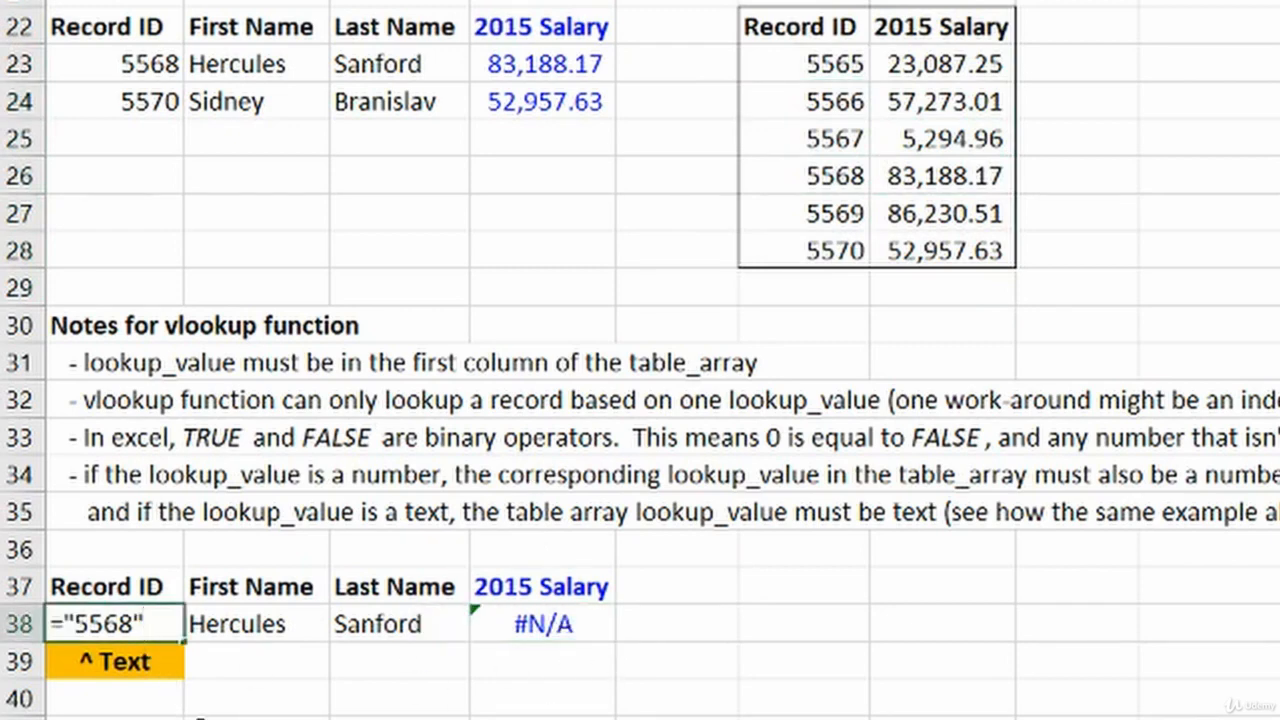
{"action": "key", "text": "BackSpace"}
{"action": "key", "text": "ctrl+Left"}
{"action": "key", "text": "ctrl+shift+Left"}
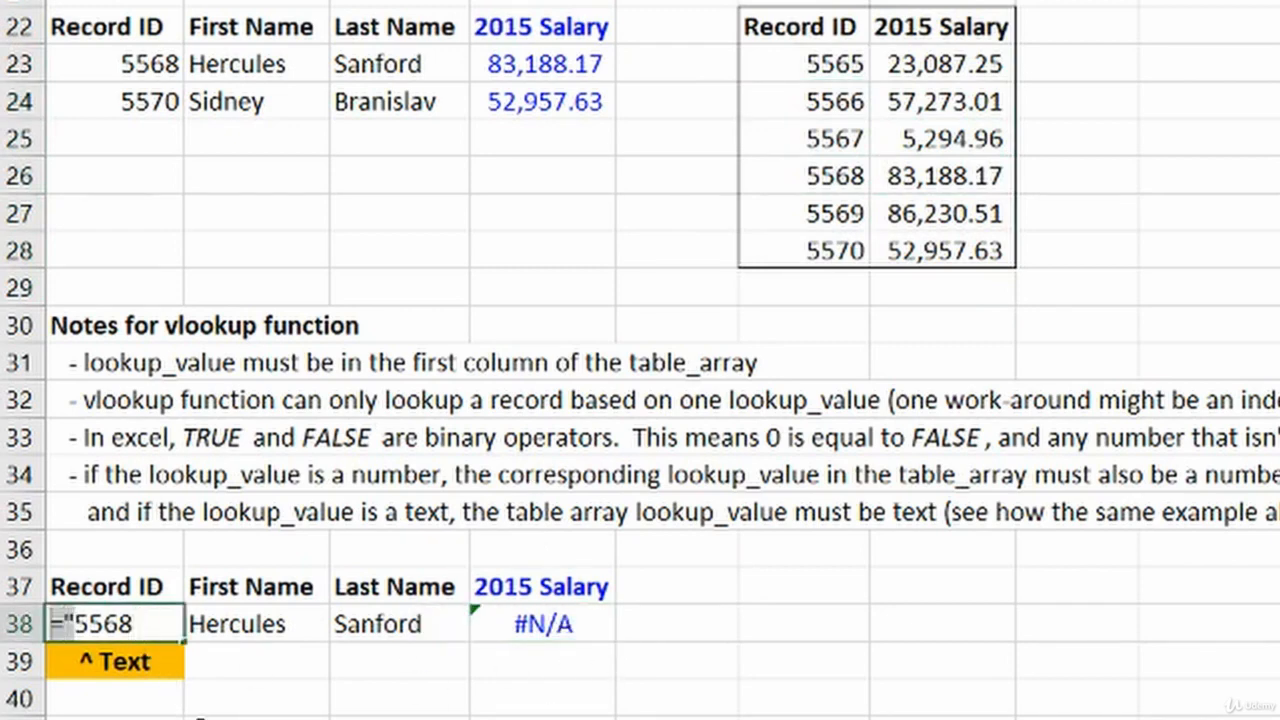
{"action": "key", "text": "BackSpace"}
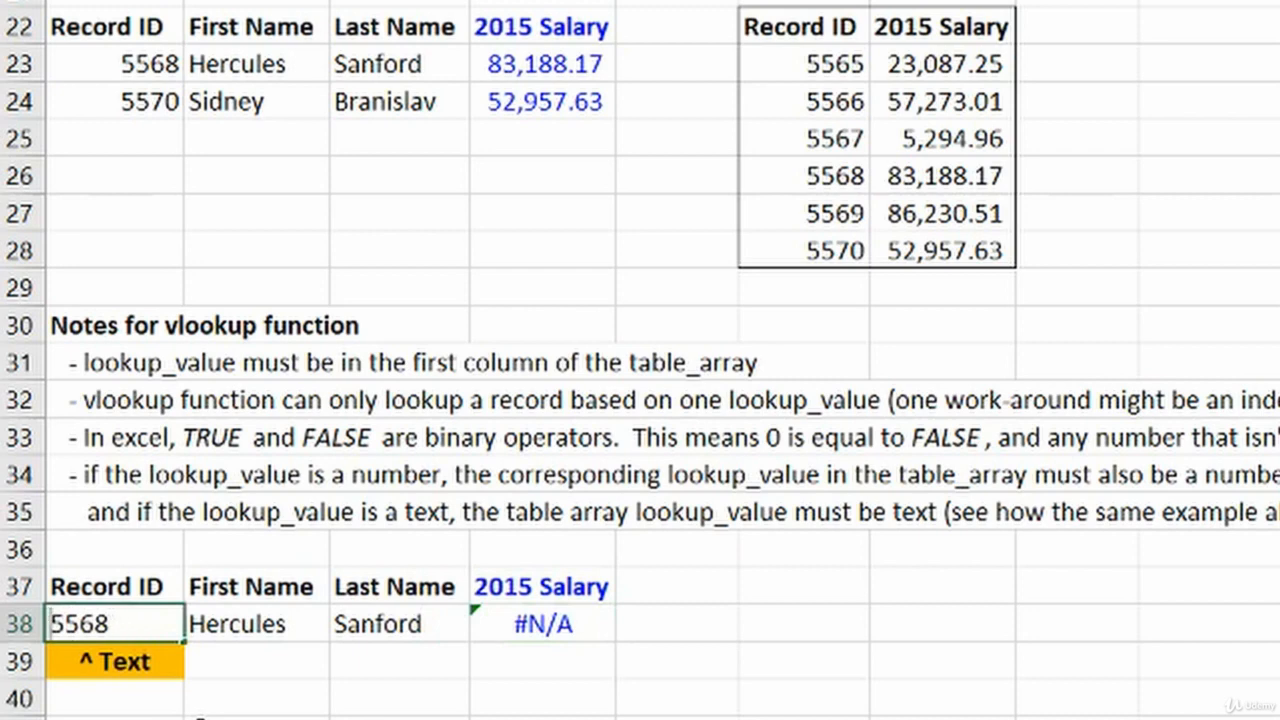
{"action": "key", "text": "Return"}
{"action": "key", "text": "Up"}
{"action": "key", "text": "Right"}
{"action": "key", "text": "Right"}
{"action": "key", "text": "Right"}
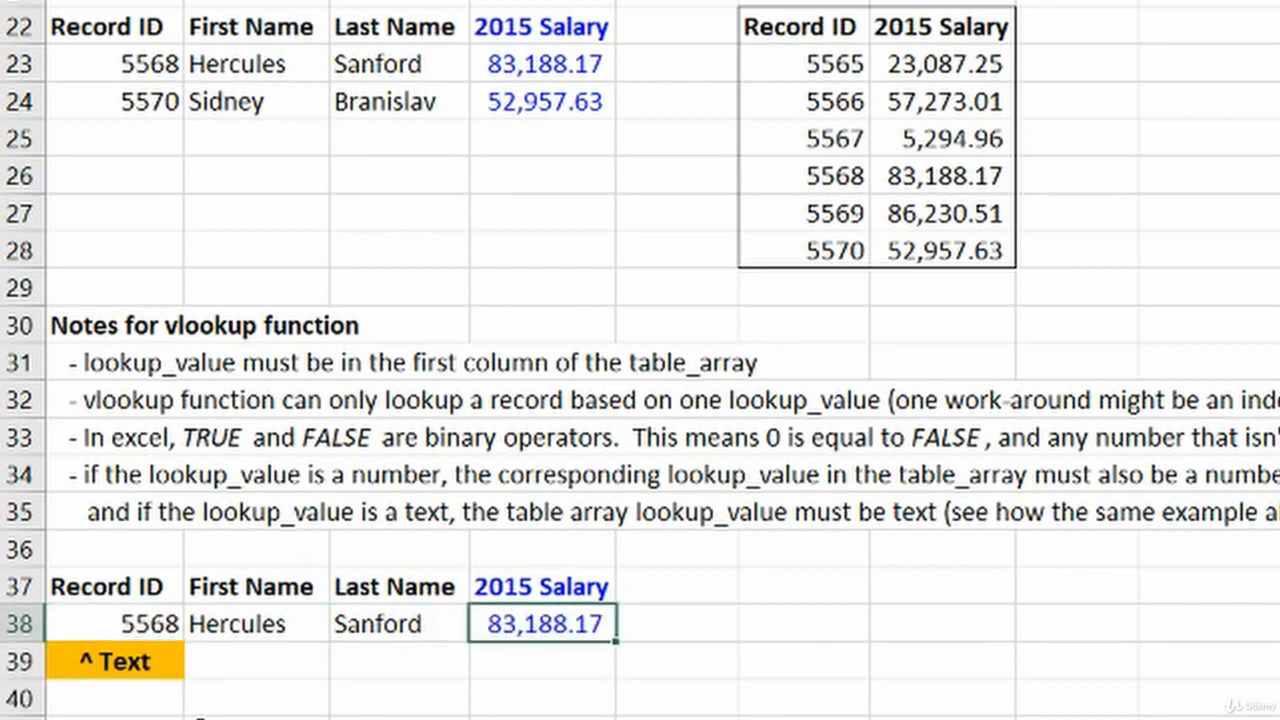
Undo the last change to the Record ID in A38 and review the VLOOKUP in D38 alongside the restored entry.
{"action": "key", "text": "Left"}
{"action": "key", "text": "Left"}
{"action": "key", "text": "Left"}
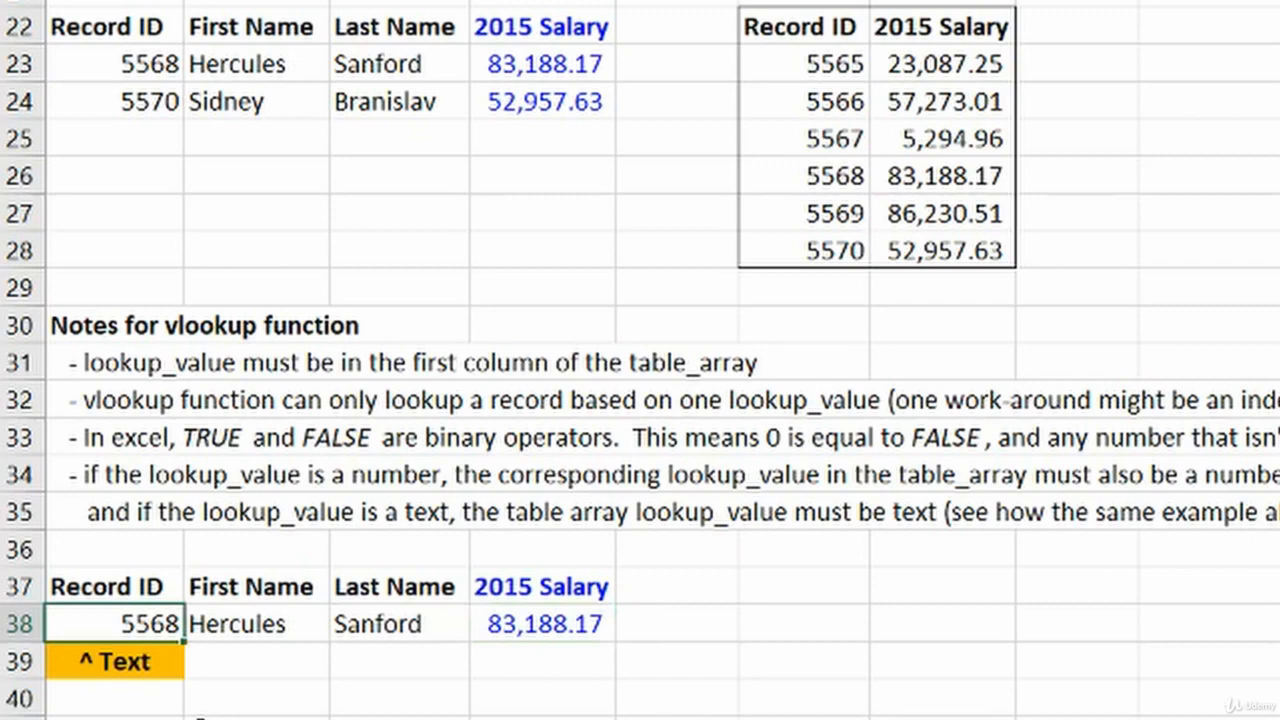
{"action": "key", "text": "ctrl+z"}
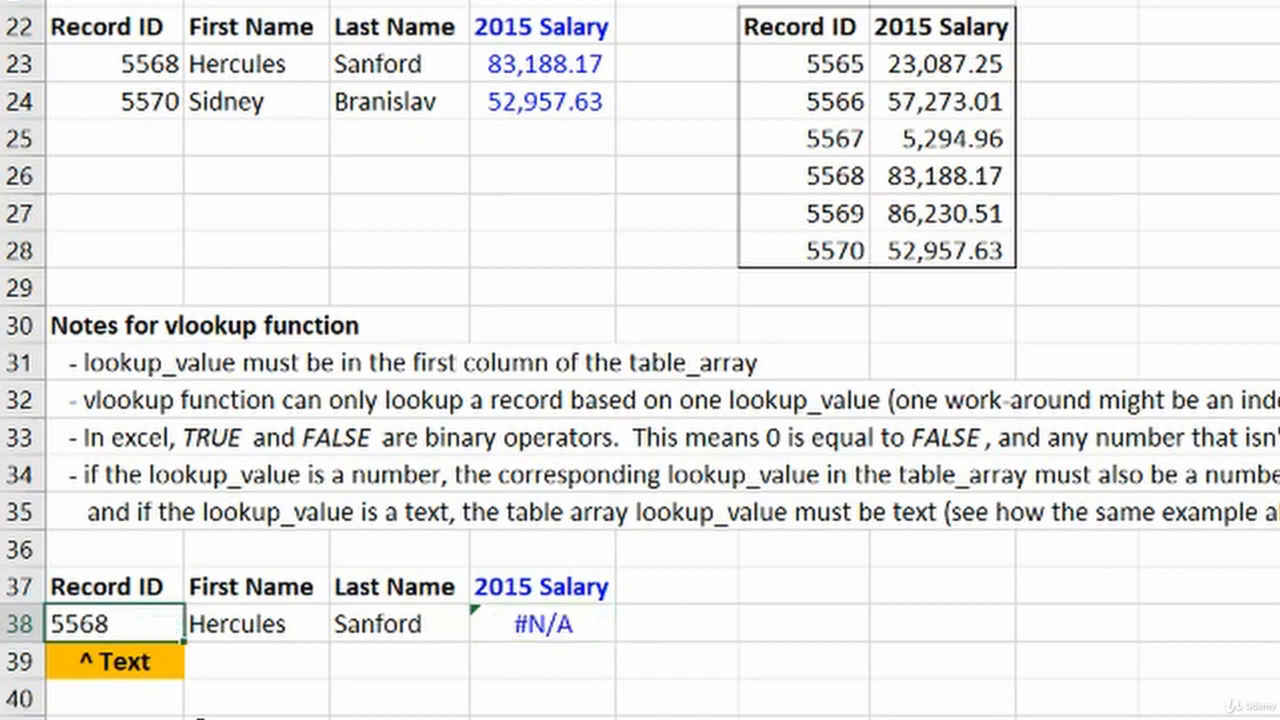
{"action": "left_click", "coordinate": [577, 606]}
{"action": "key", "text": "F2"}
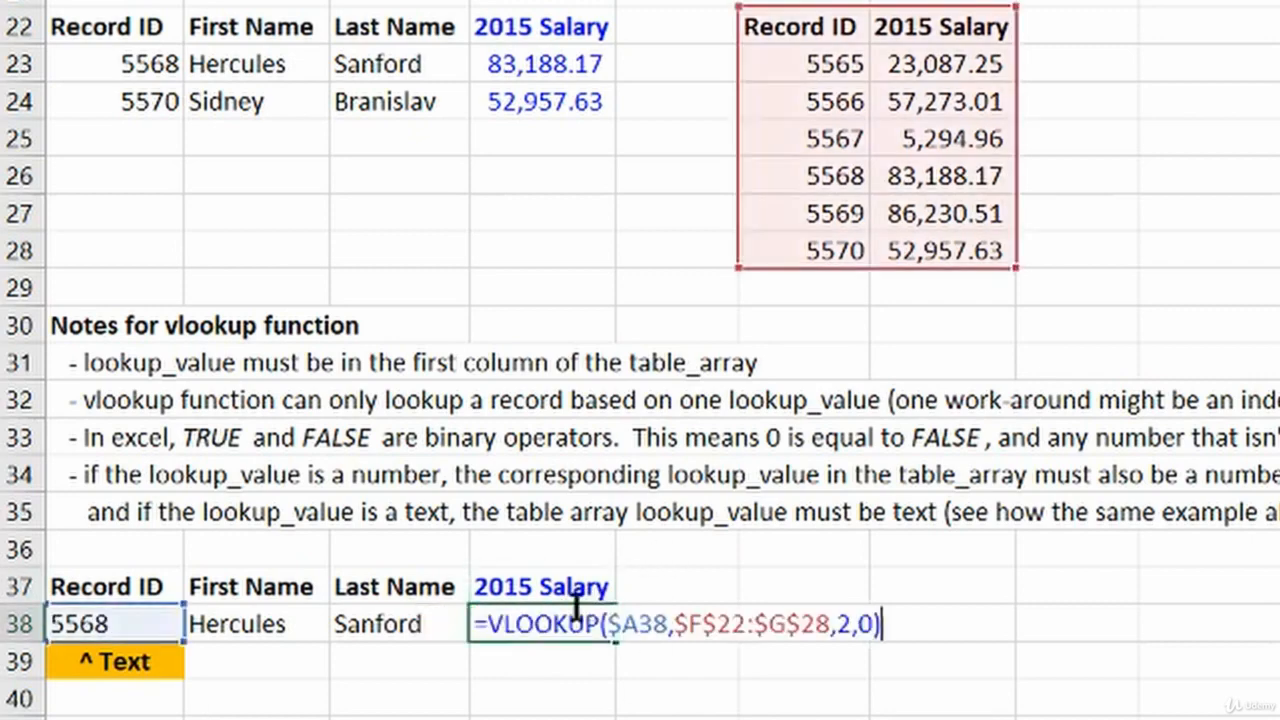
{"action": "left_click", "coordinate": [680, 549]}
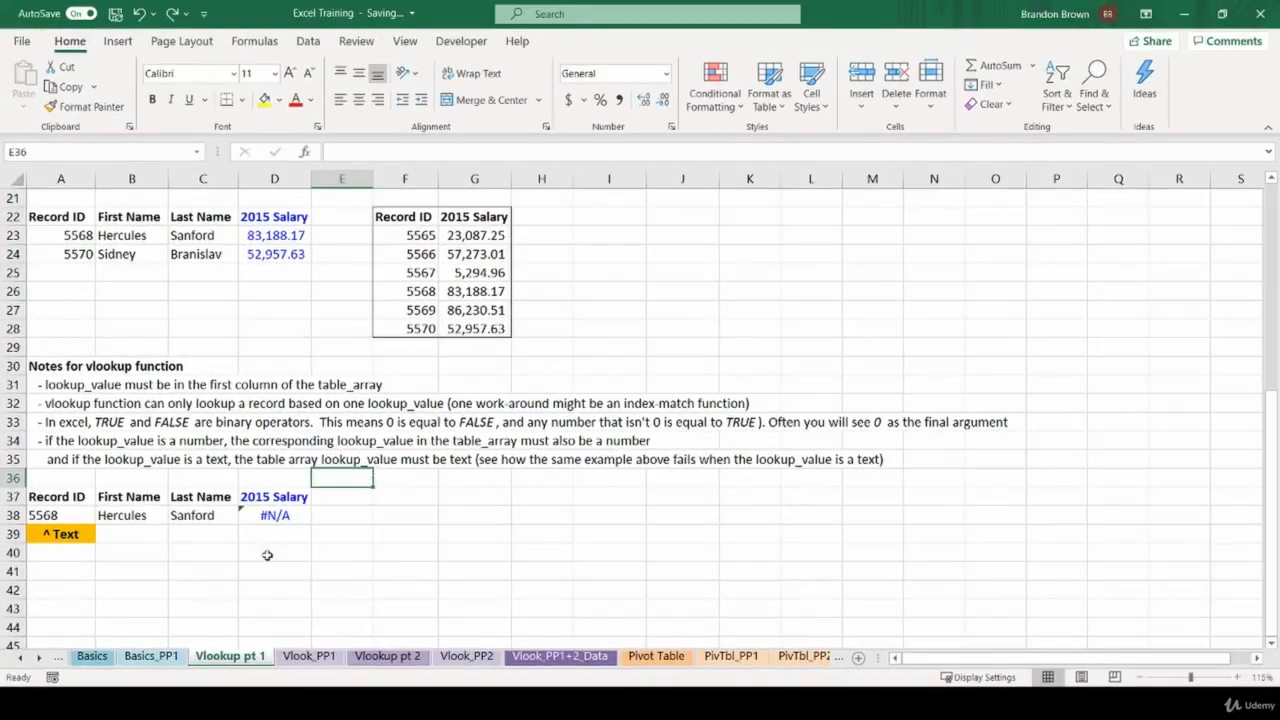
{"action": "left_click", "coordinate": [79, 512]}
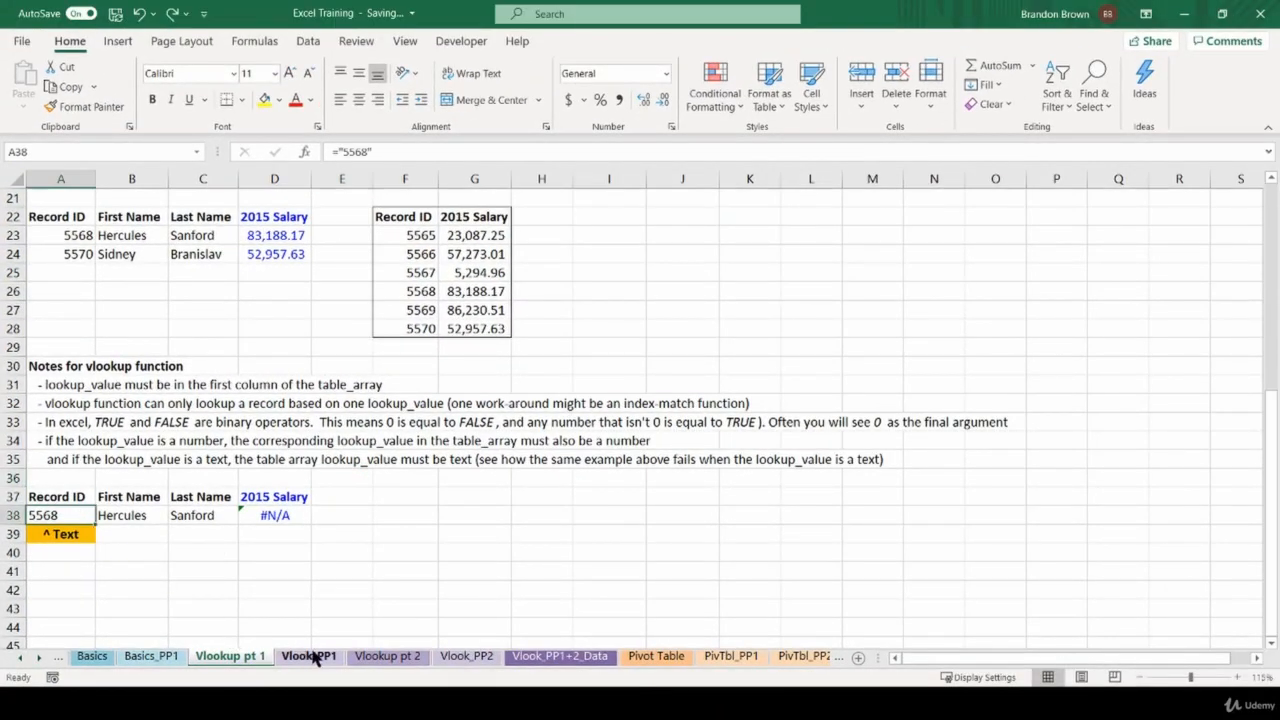
Review the table array, column index and FALSE arguments of the VLOOKUP in D23.
{"action": "scroll", "coordinate": [325, 537], "scroll_direction": "up", "scroll_amount": 7}
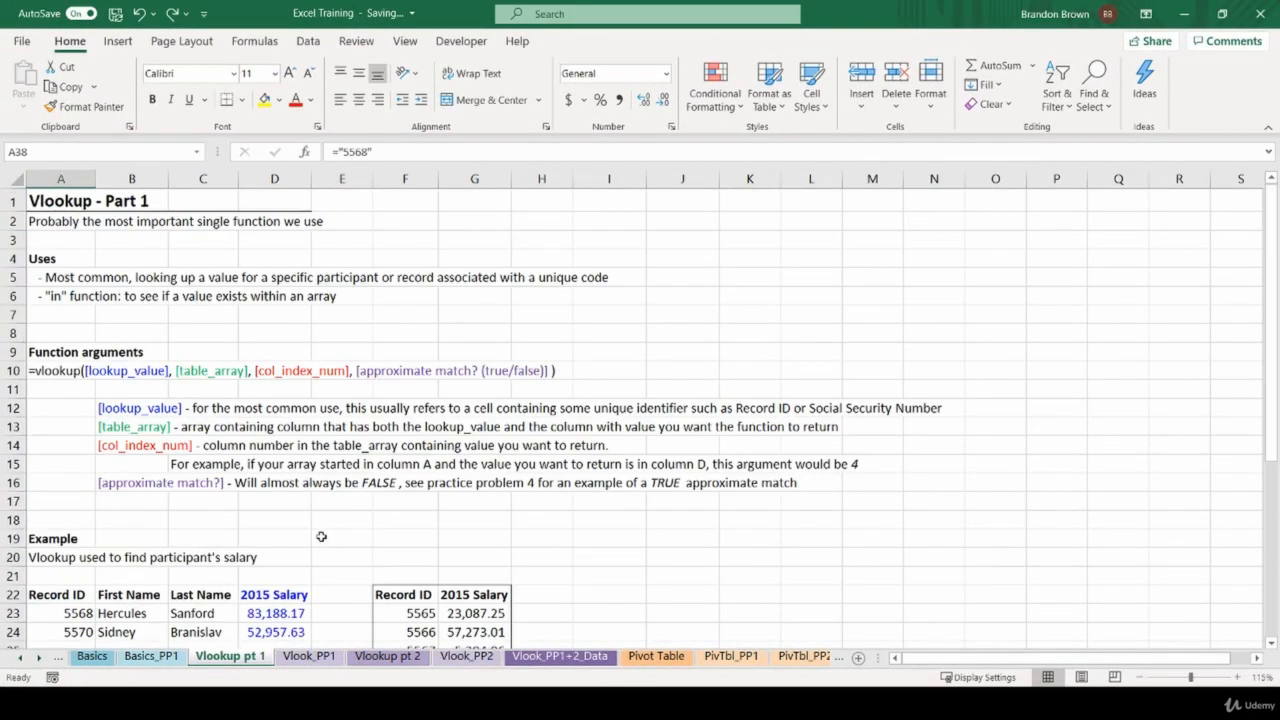
{"action": "scroll", "coordinate": [321, 537], "scroll_direction": "down", "scroll_amount": 10}
{"action": "scroll", "coordinate": [200, 430], "scroll_direction": "up", "scroll_amount": 5}
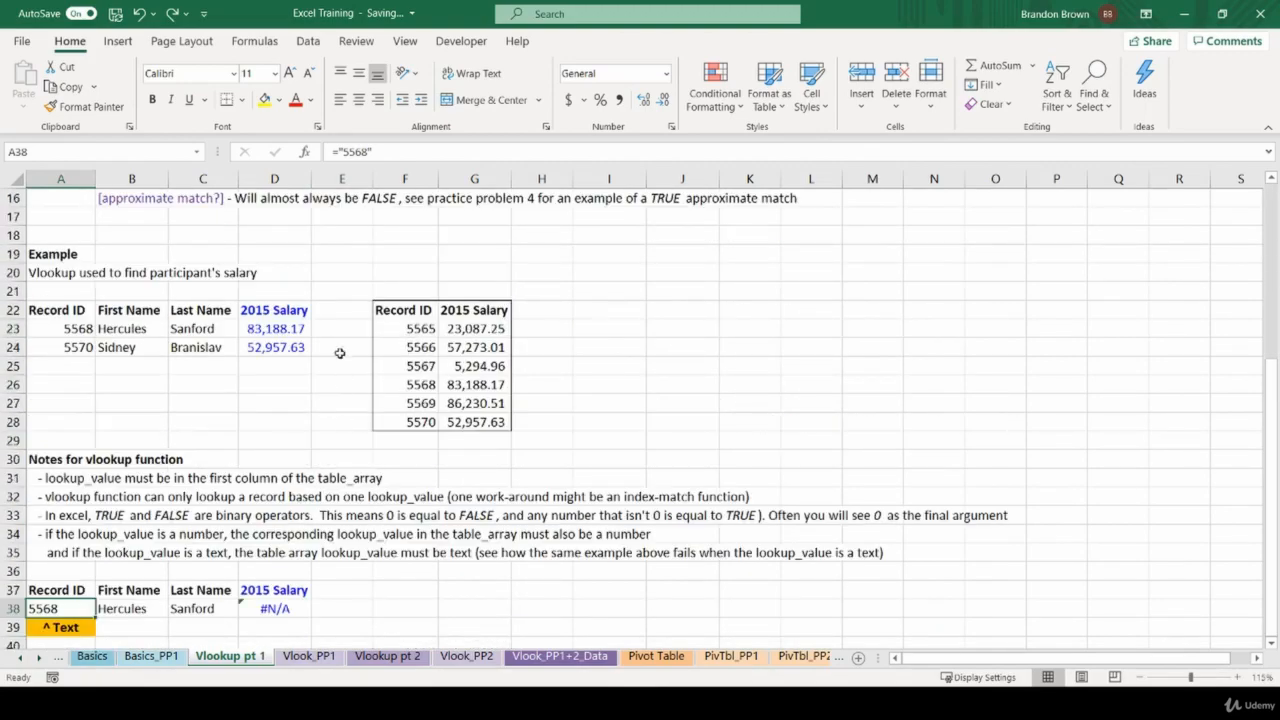
{"action": "left_click", "coordinate": [272, 331]}
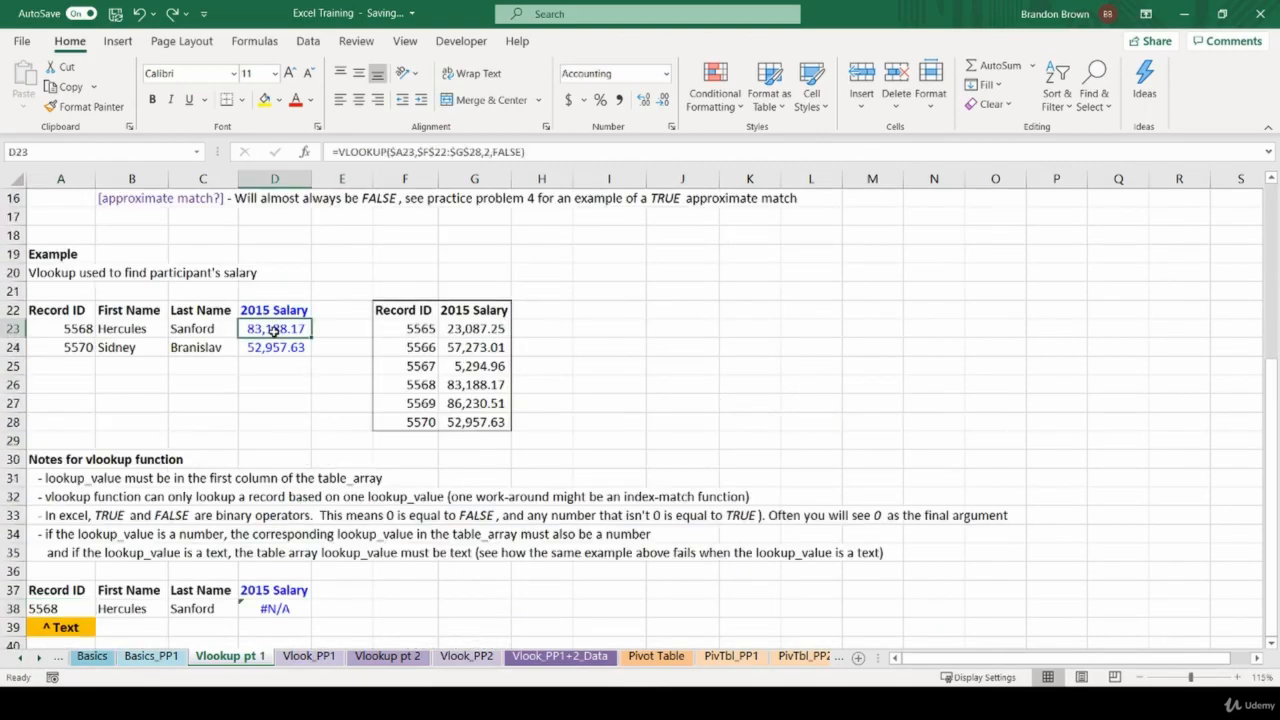
{"action": "double_click", "coordinate": [274, 331]}
{"action": "left_click_drag", "start_coordinate": [306, 330], "coordinate": [432, 332]}
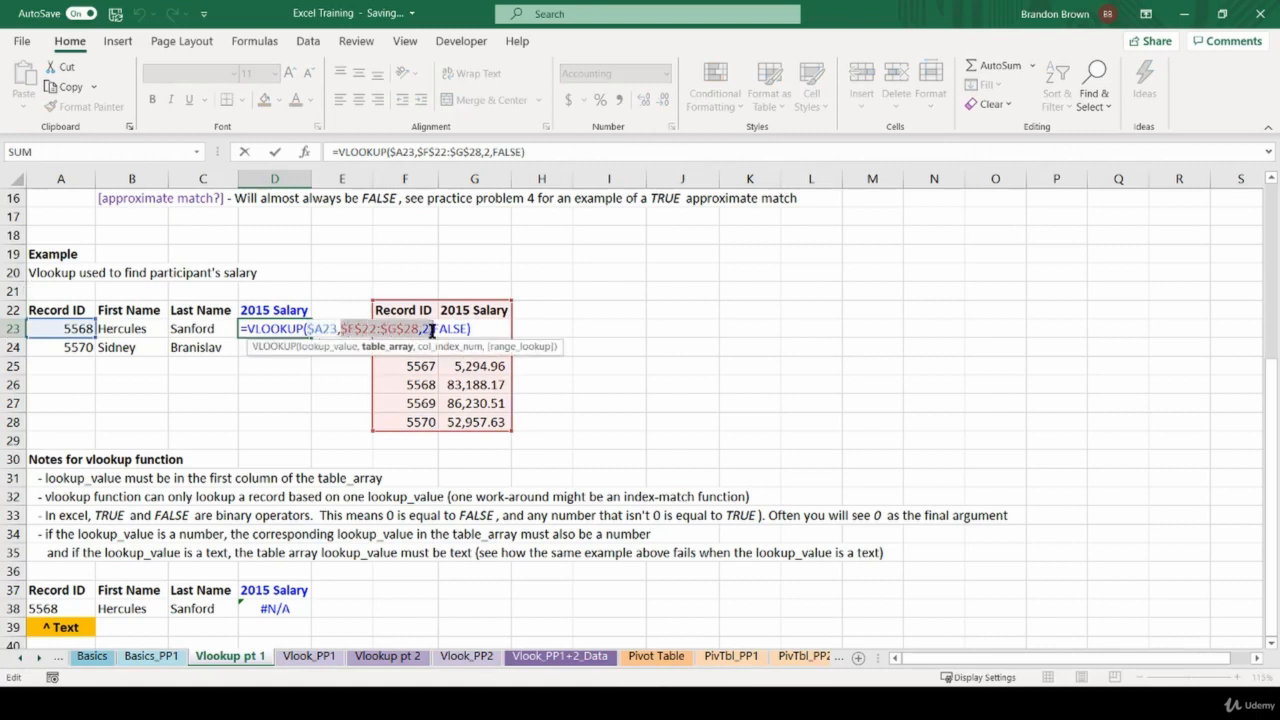
{"action": "left_click", "coordinate": [427, 330]}
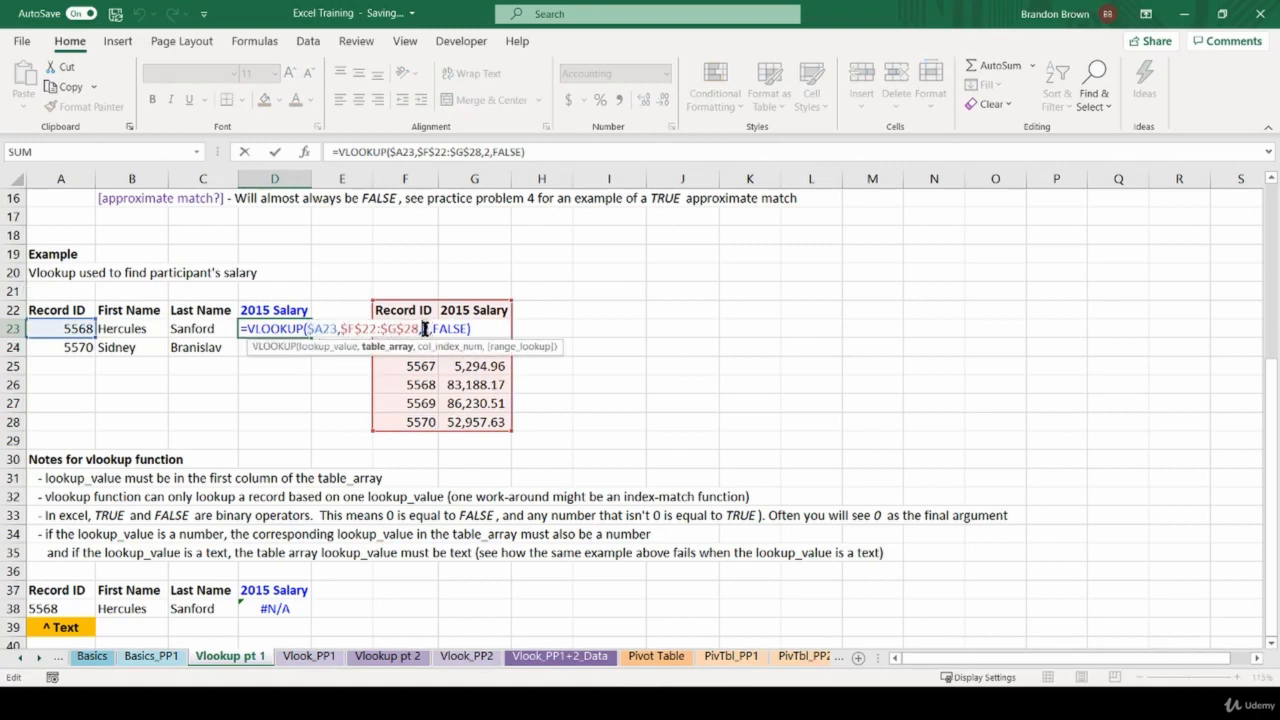
{"action": "double_click", "coordinate": [424, 330]}
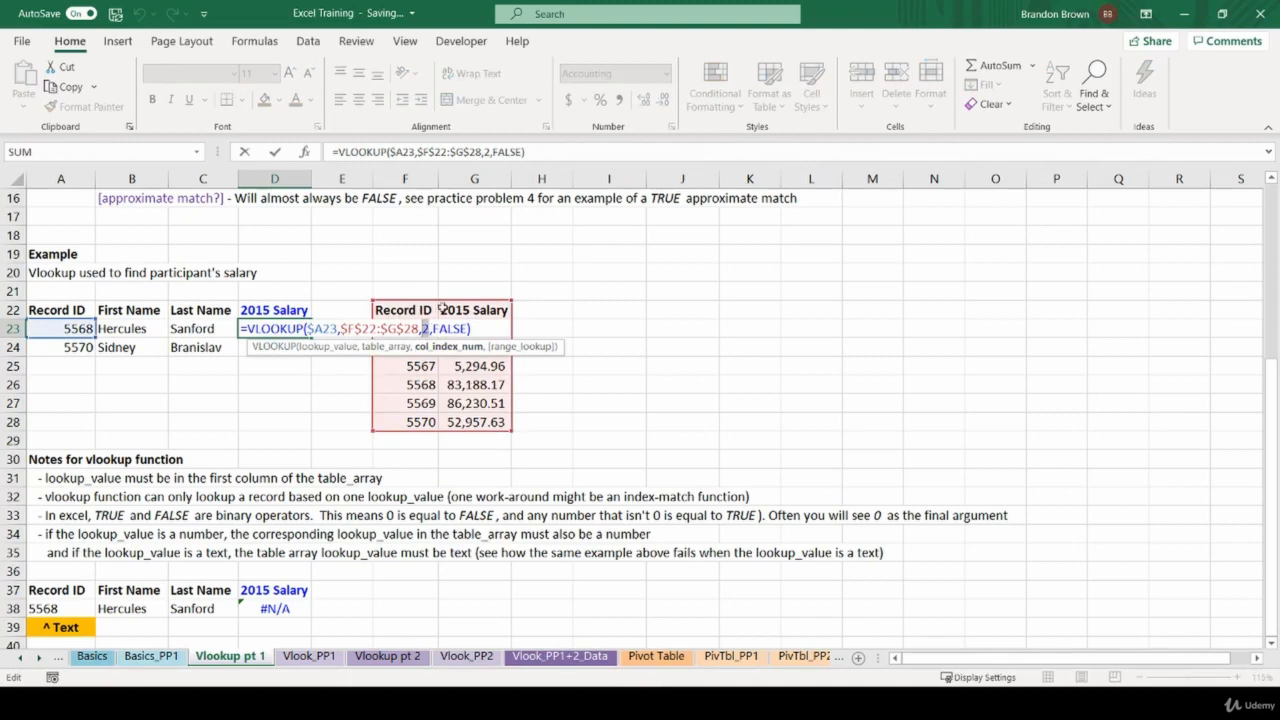
{"action": "double_click", "coordinate": [447, 329]}
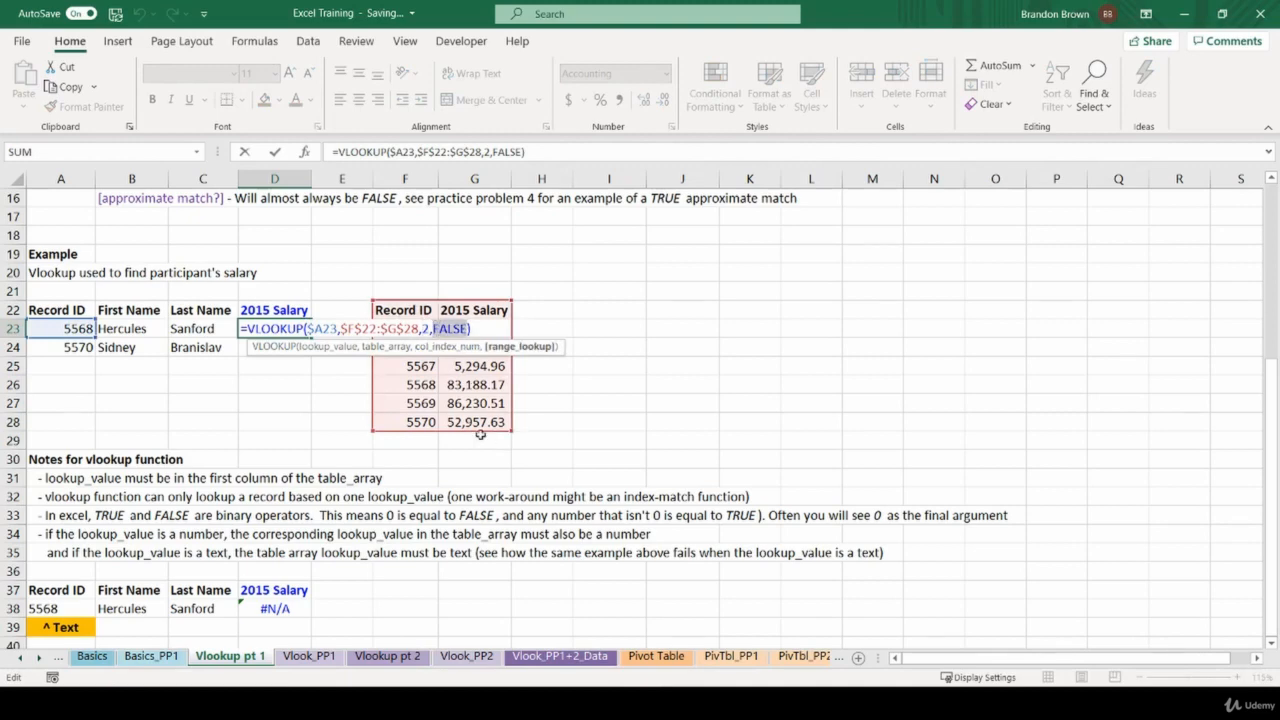
{"action": "key", "text": "ctrl+Return"}
Read the task on the Vlook_PP1 sheet and look over the source range A4:M19 on the Vlook_PP1+2_Data sheet.
{"action": "scroll", "coordinate": [338, 442], "scroll_direction": "up", "scroll_amount": 5}
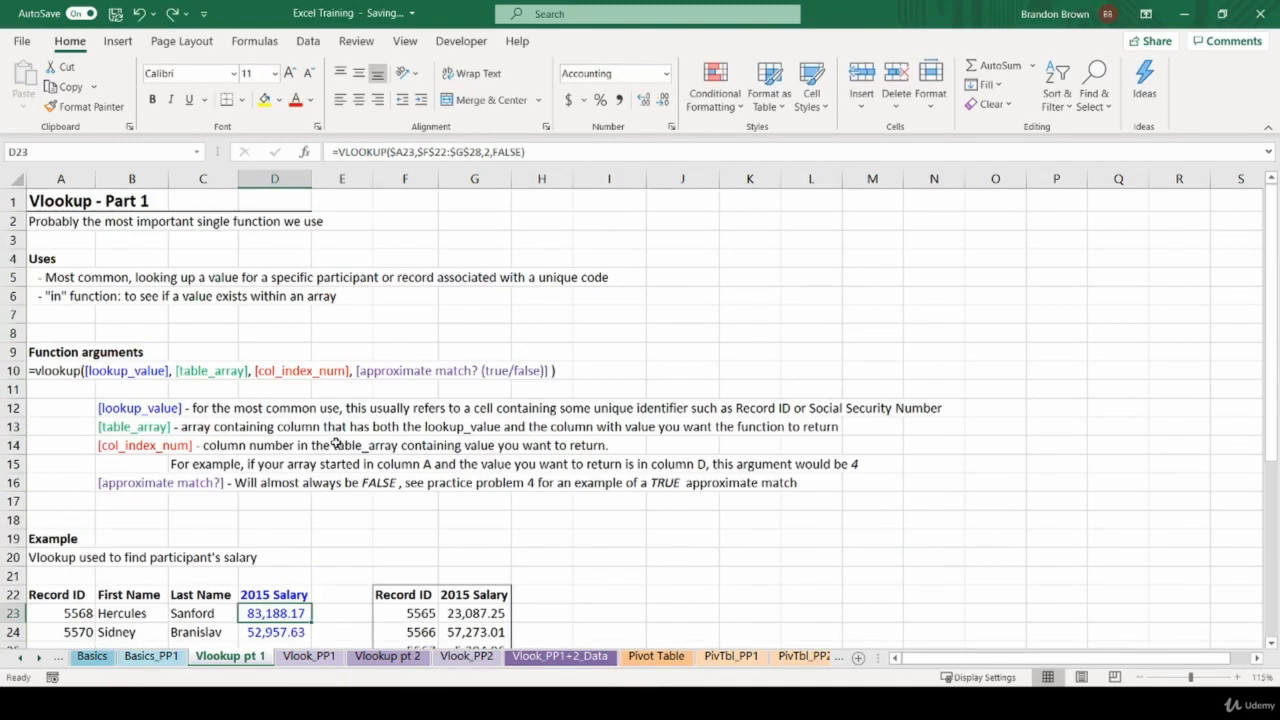
{"action": "left_click", "coordinate": [63, 205]}
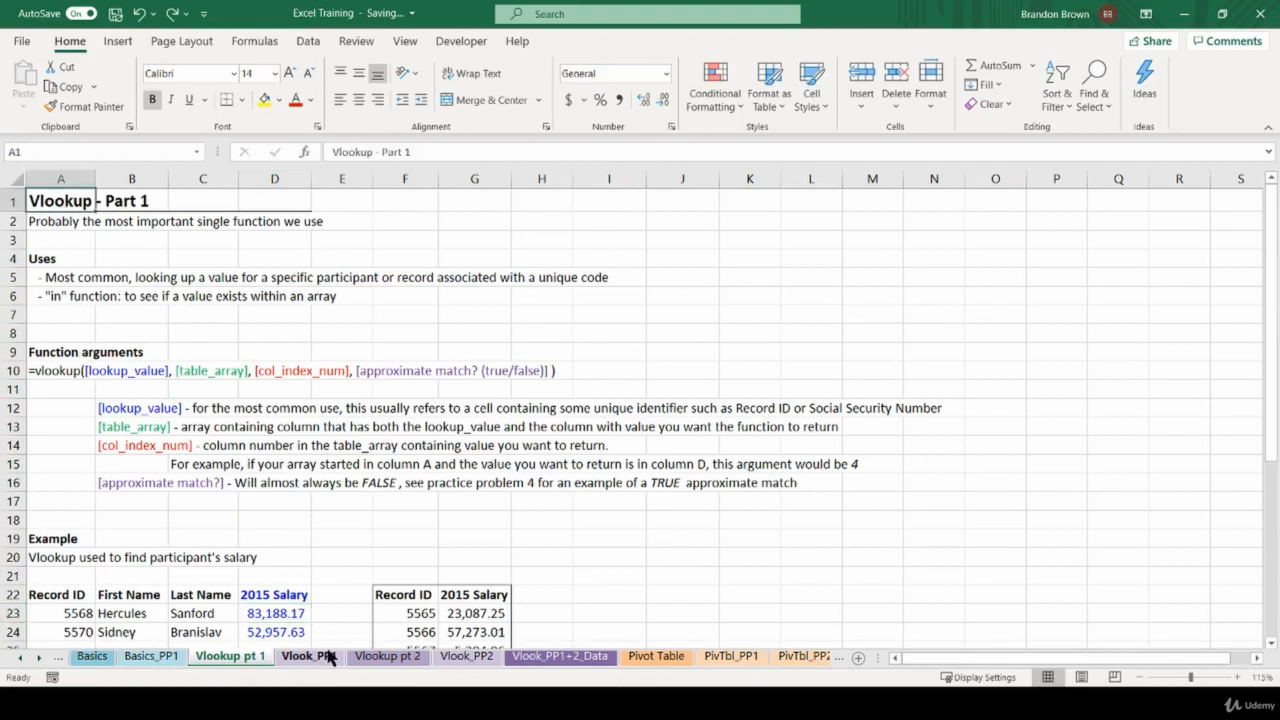
{"action": "left_click", "coordinate": [322, 656]}
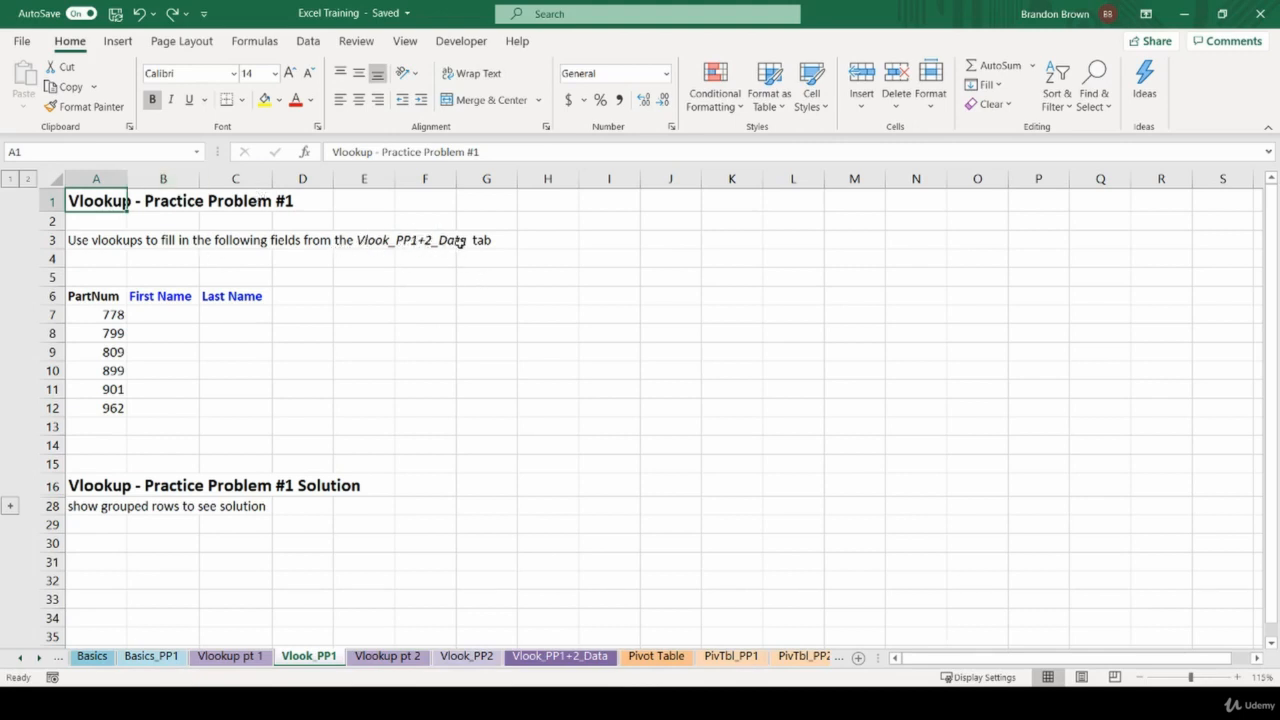
{"action": "left_click", "coordinate": [557, 656]}
{"action": "left_click_drag", "start_coordinate": [40, 262], "coordinate": [1165, 560]}
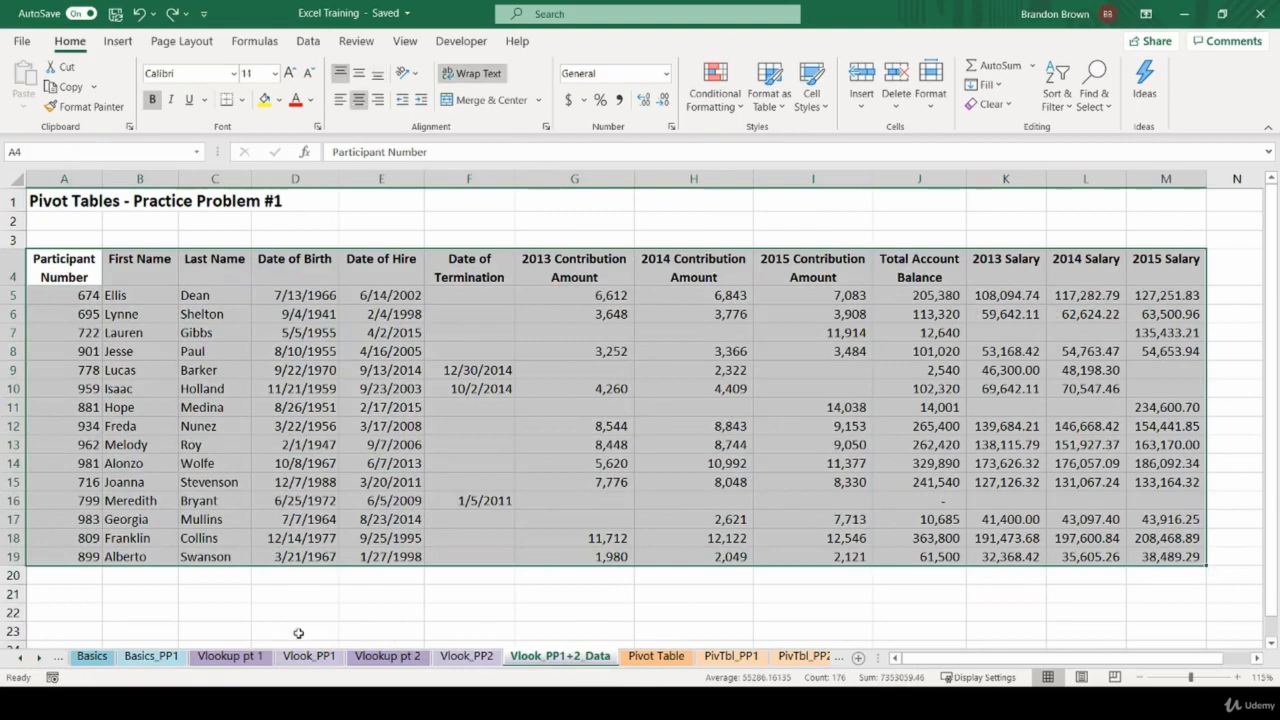
Enter a reference to cell A5 of the Vlook_PP1+2_Data sheet in D7 on the Vlook_PP1 sheet.
{"action": "left_click", "coordinate": [322, 657]}
{"action": "left_click", "coordinate": [306, 312]}
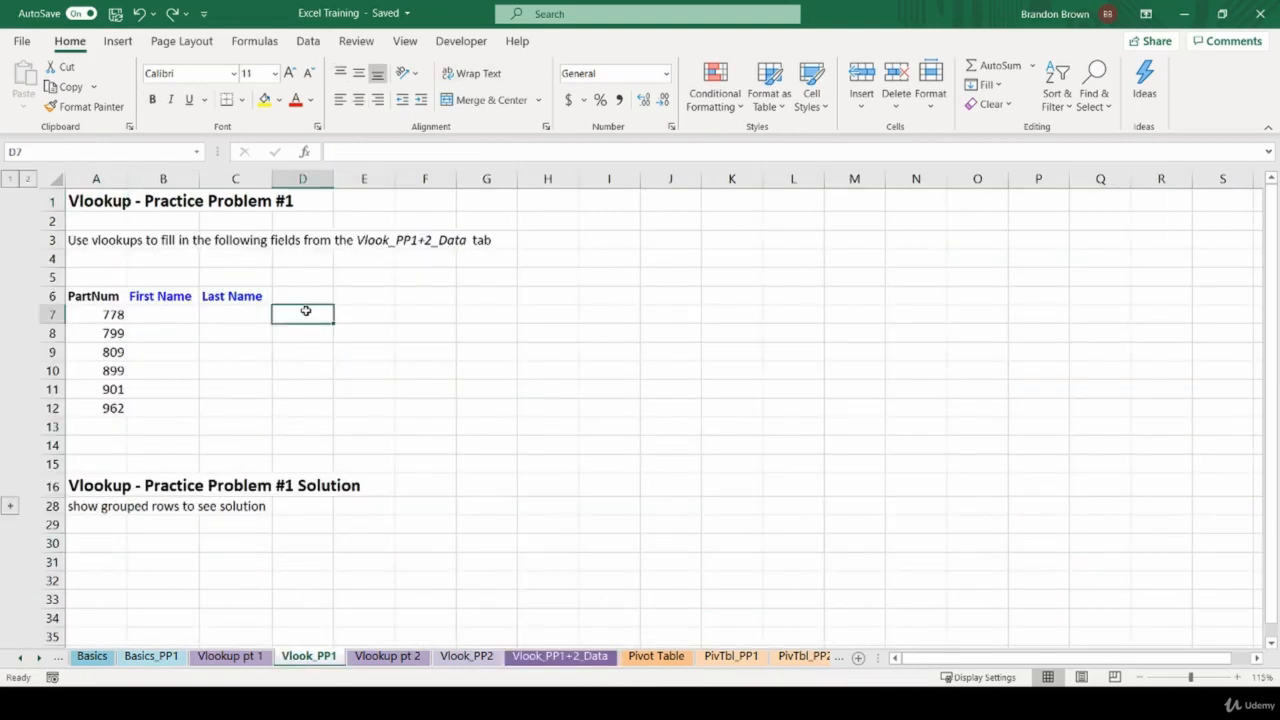
{"action": "type", "text": "="}
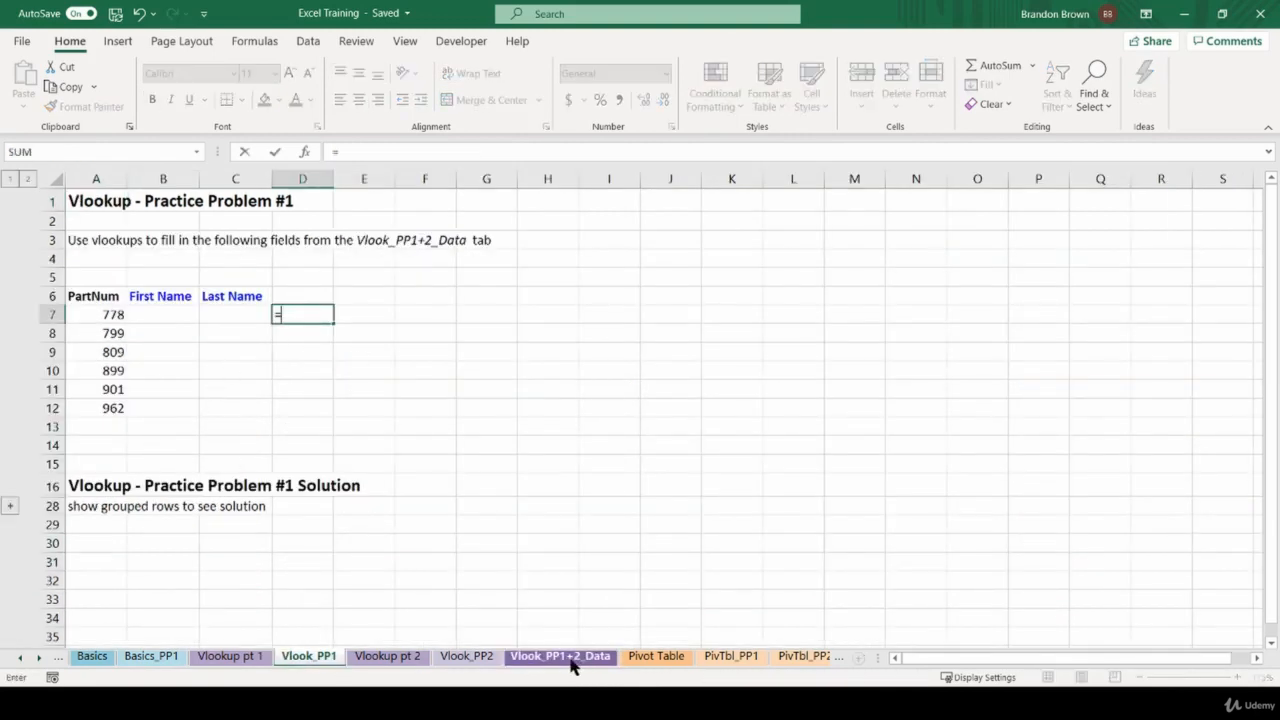
{"action": "left_click", "coordinate": [560, 657]}
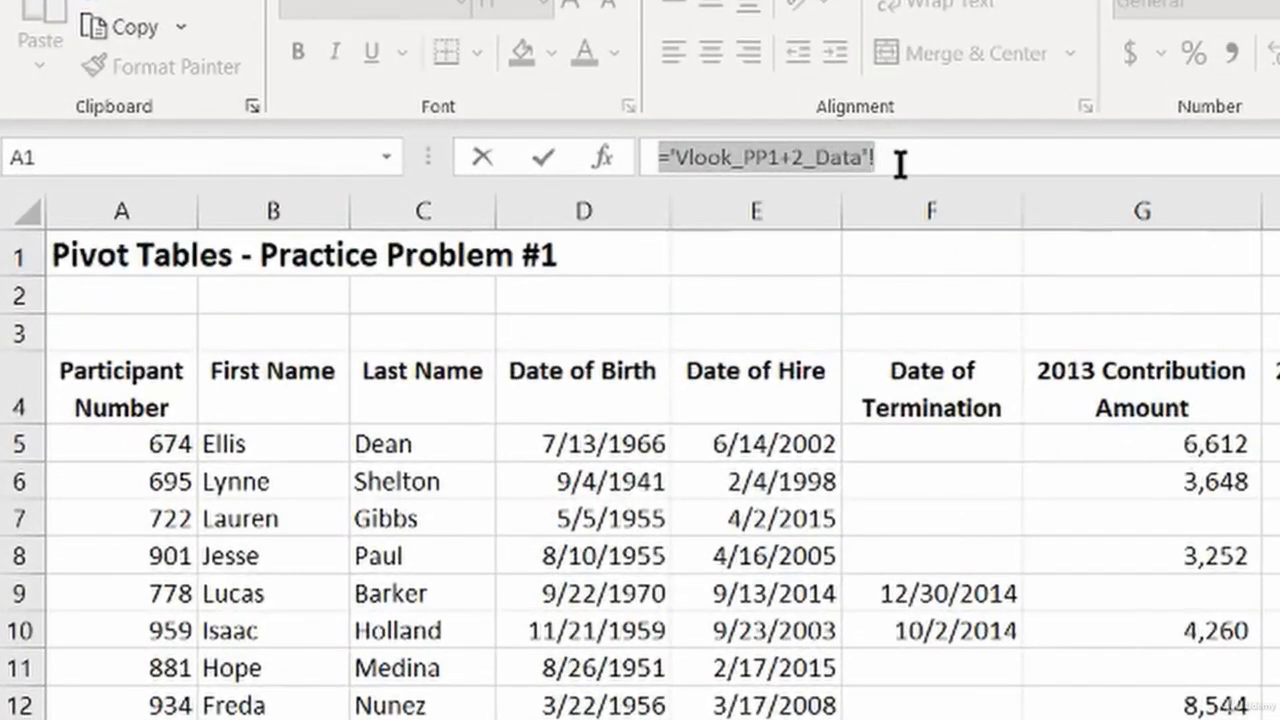
{"action": "left_click_drag", "start_coordinate": [632, 163], "coordinate": [903, 171]}
{"action": "left_click", "coordinate": [155, 466]}
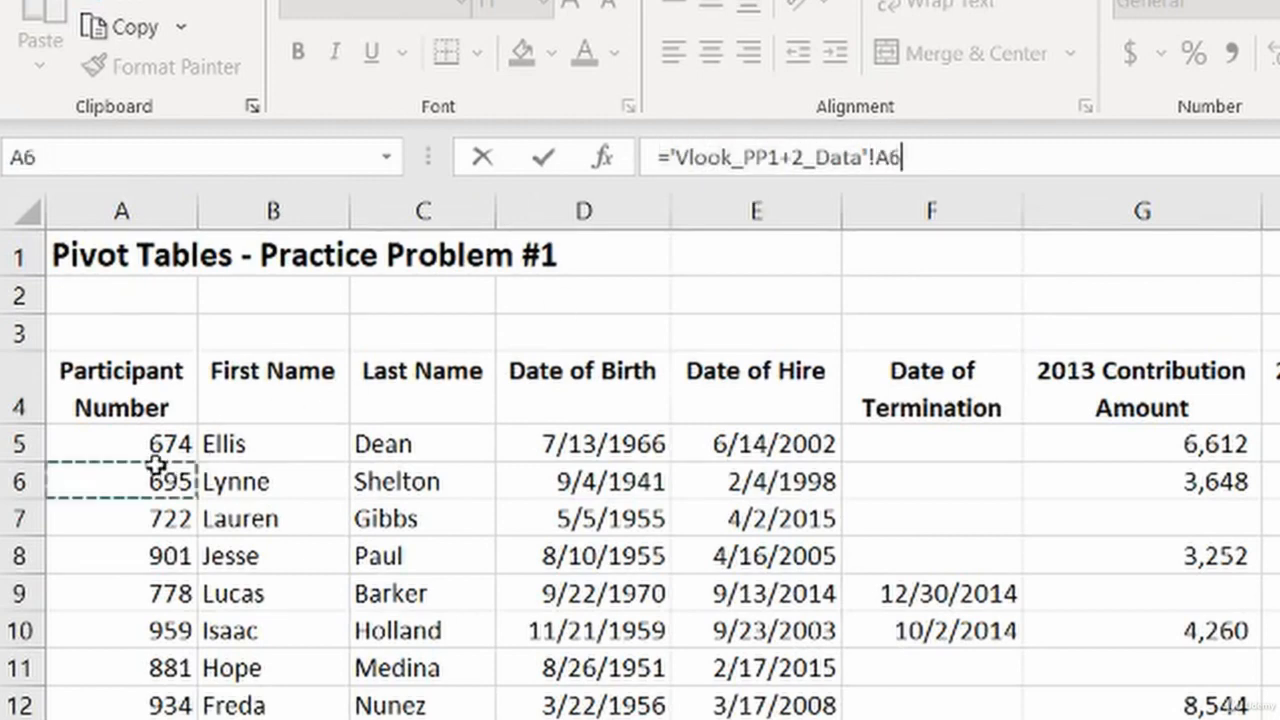
{"action": "left_click", "coordinate": [160, 447]}
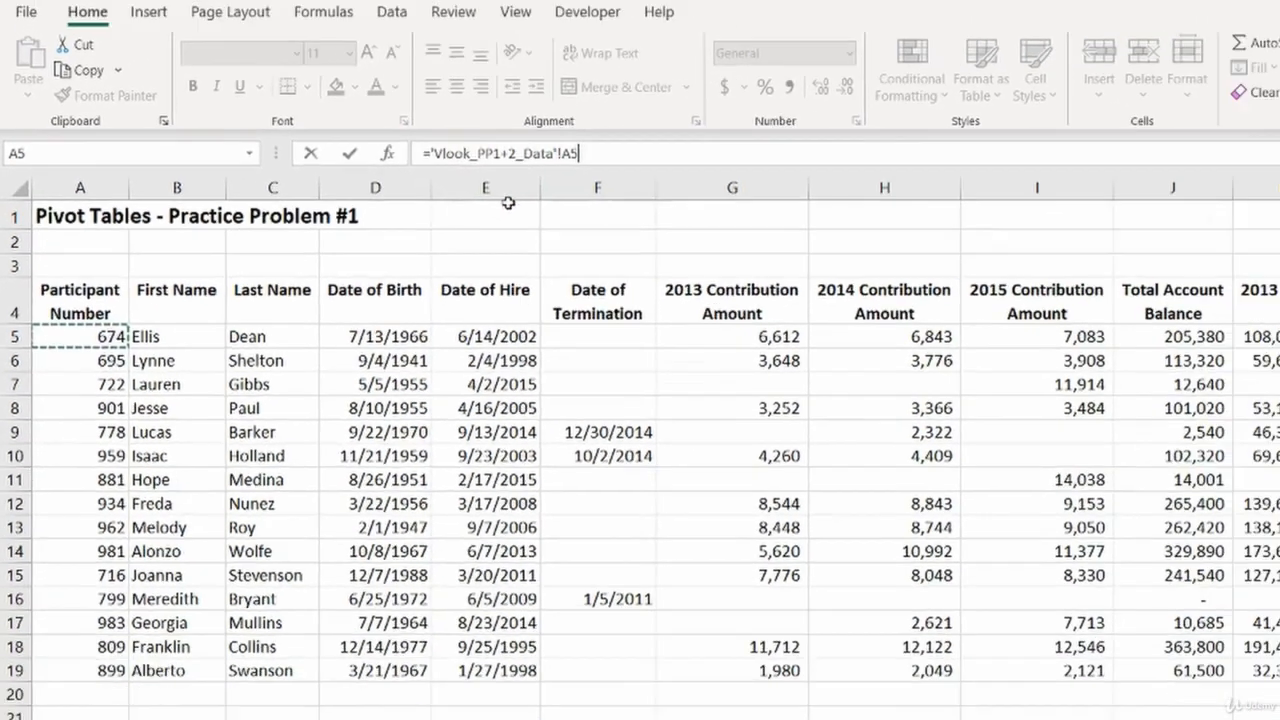
{"action": "key", "text": "Return"}
{"action": "key", "text": "Up"}
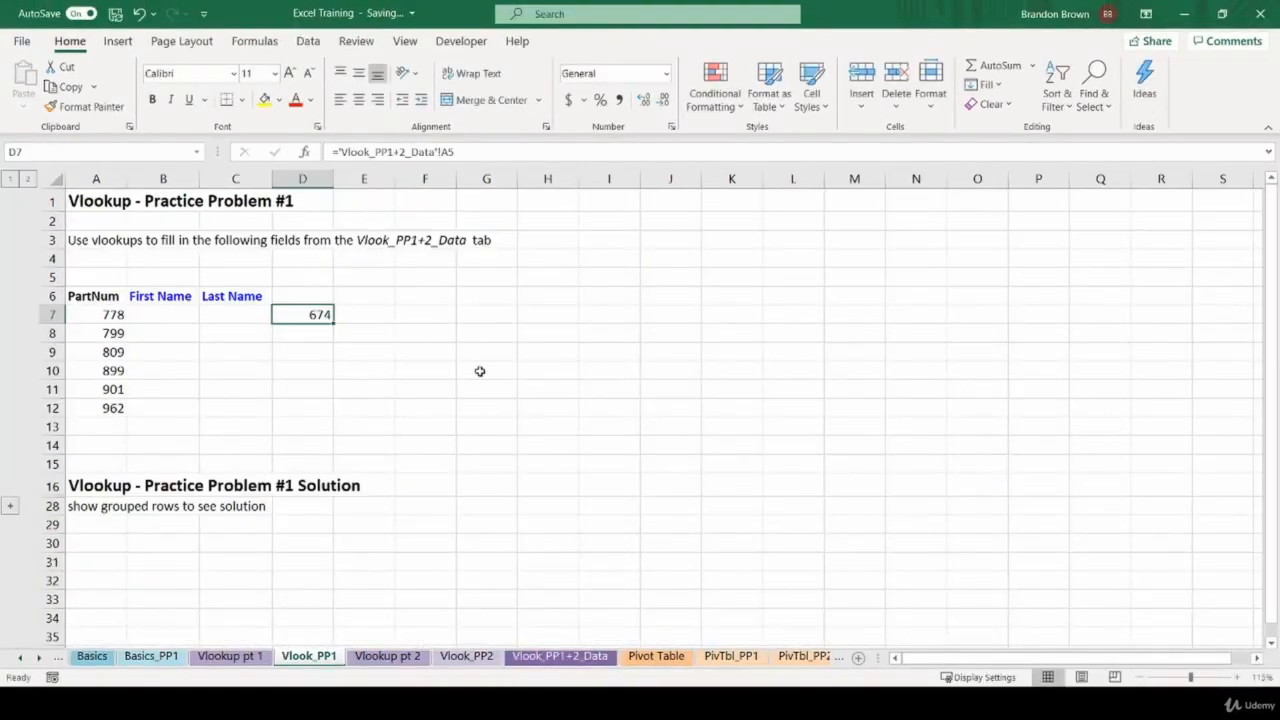
Delete the sample cross-sheet reference from D7 on the Vlook_PP1 sheet.
{"action": "left_click", "coordinate": [575, 660]}
{"action": "left_click", "coordinate": [323, 660]}
{"action": "key", "text": "Delete"}
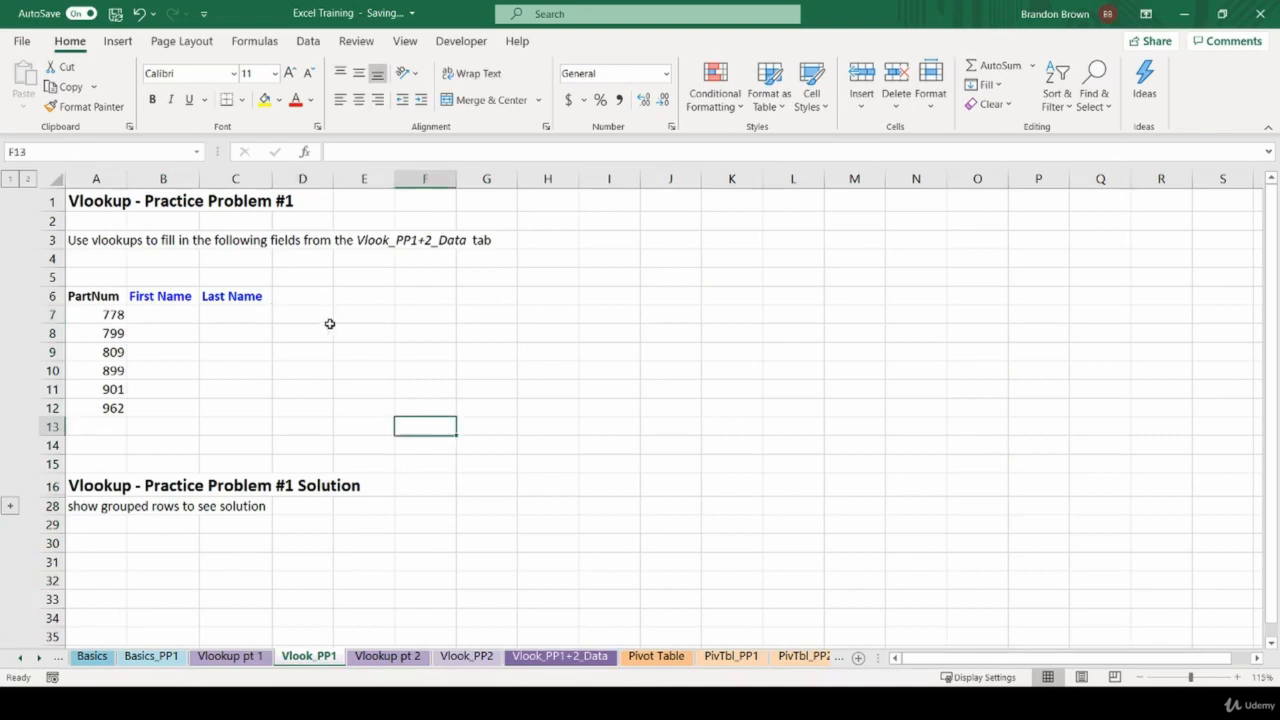
{"action": "left_click_drag", "start_coordinate": [307, 313], "coordinate": [420, 421]}
{"action": "left_click", "coordinate": [420, 421]}
Examine the empty First Name and Last Name columns of the practice table against their PartNum values.
{"action": "left_click_drag", "start_coordinate": [161, 296], "coordinate": [154, 420]}
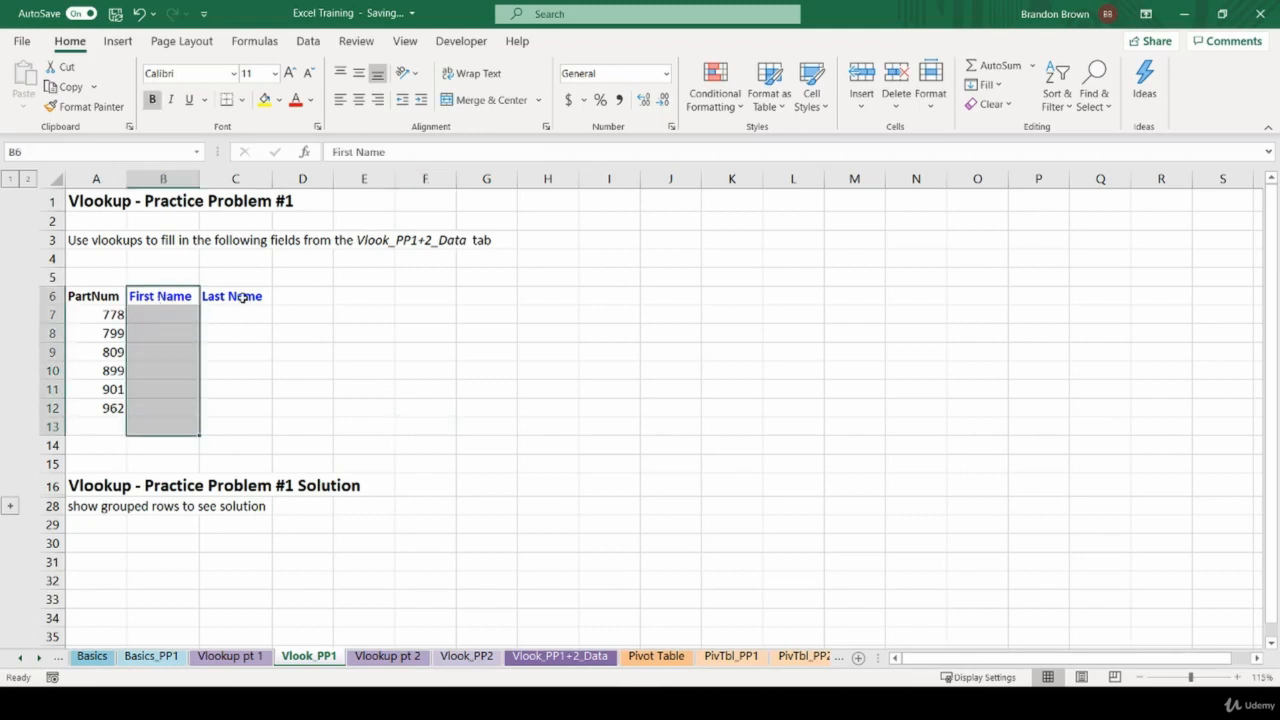
{"action": "left_click_drag", "start_coordinate": [235, 297], "coordinate": [210, 424]}
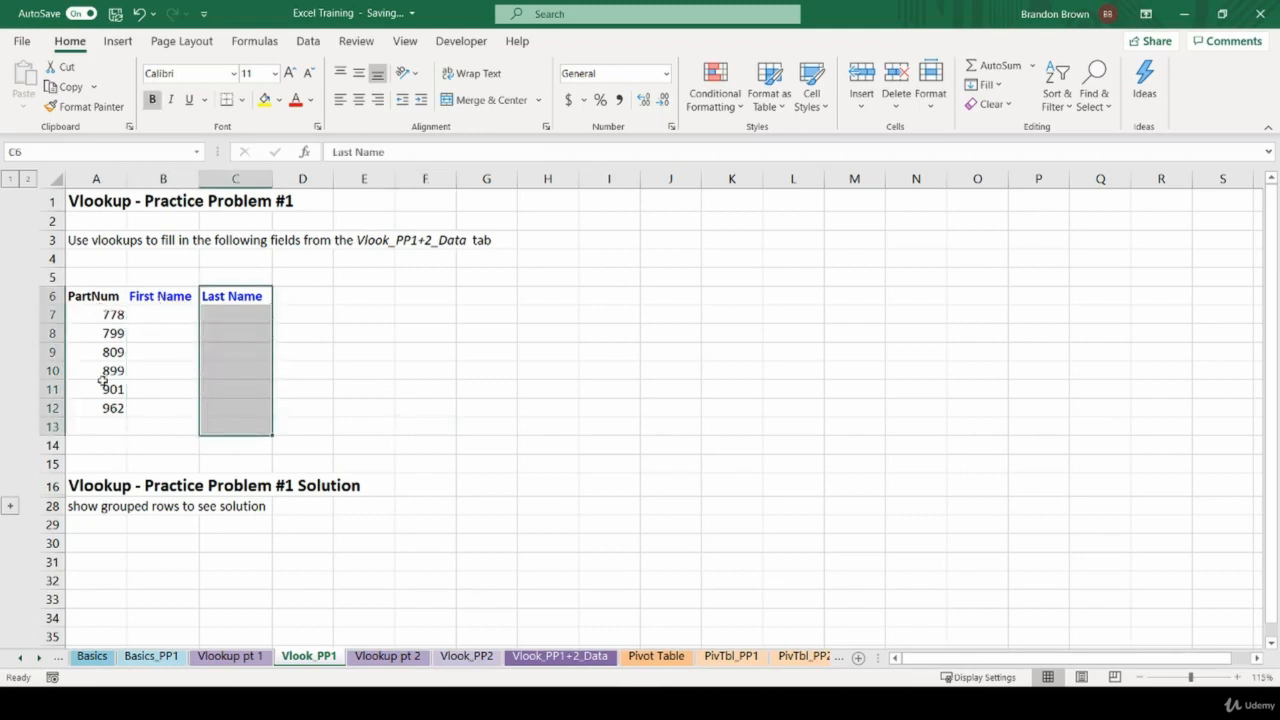
{"action": "left_click", "coordinate": [172, 316]}
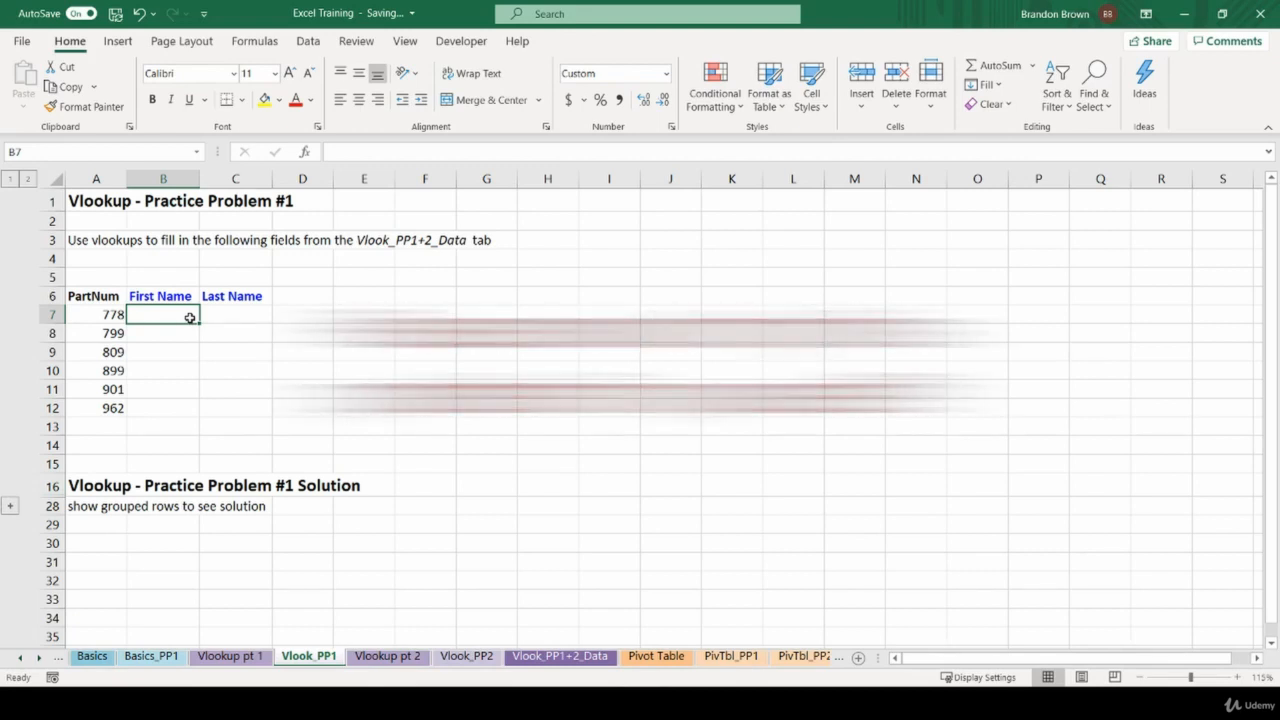
Examine the Participant Number, First Name and Last Name columns on the Vlook_PP1+2_Data sheet.
{"action": "left_click", "coordinate": [597, 655]}
{"action": "left_click", "coordinate": [168, 373]}
{"action": "mouse_move", "coordinate": [64, 266]}
{"action": "left_mouse_down"}
{"action": "mouse_move", "coordinate": [49, 563]}
{"action": "mouse_move", "coordinate": [68, 256]}
{"action": "left_mouse_up"}
{"action": "left_click", "coordinate": [62, 318]}
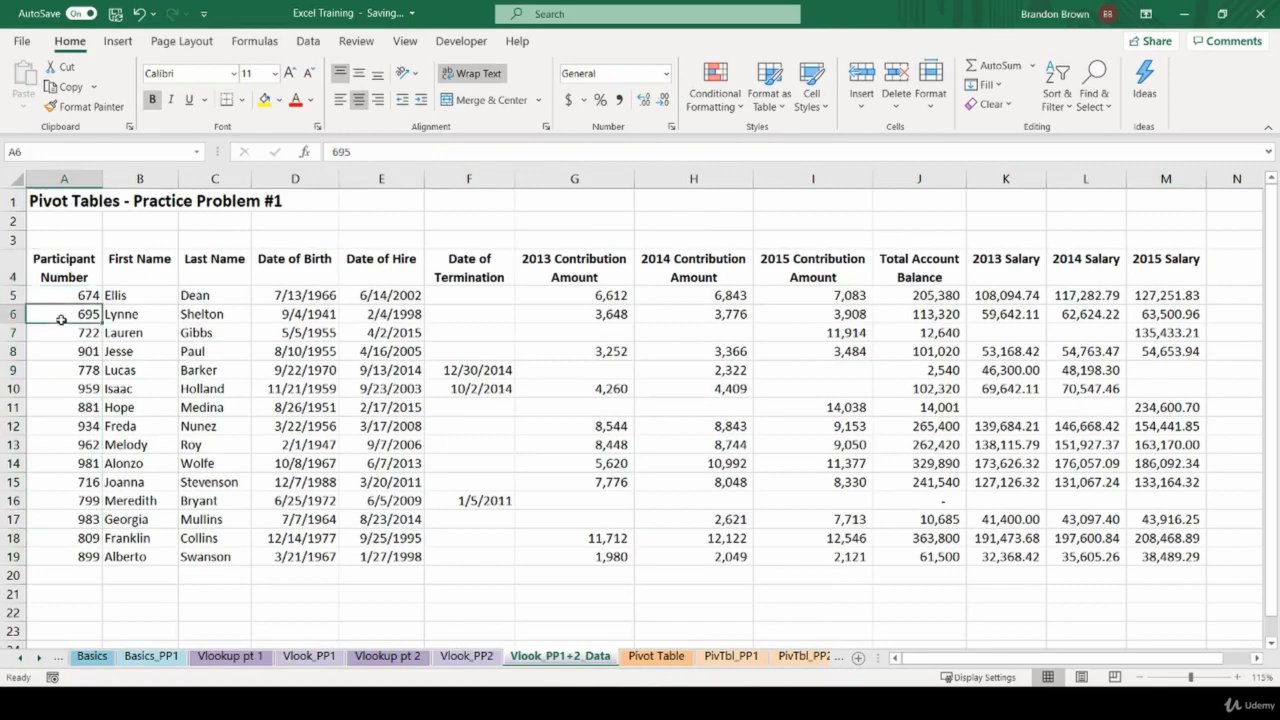
{"action": "left_click_drag", "start_coordinate": [150, 267], "coordinate": [128, 560]}
{"action": "left_click_drag", "start_coordinate": [215, 268], "coordinate": [210, 558]}
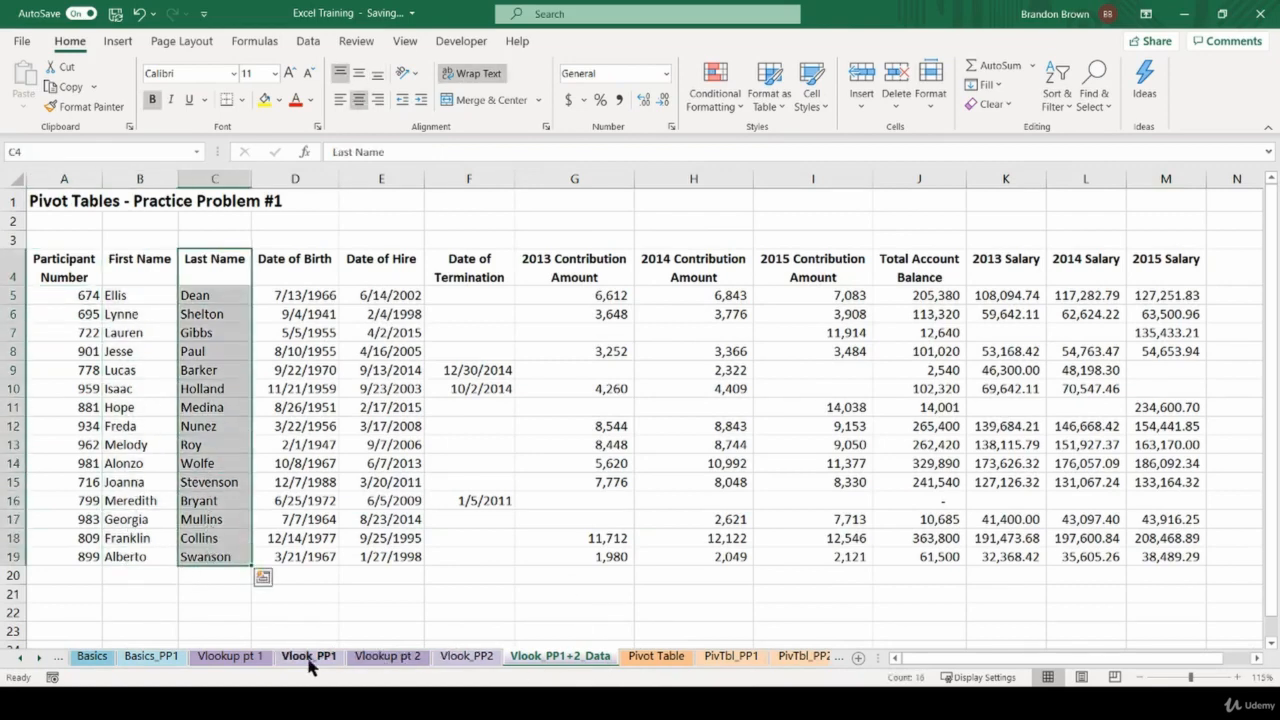
Start a VLOOKUP formula in B7 on the Vlook_PP1 sheet with $A7 as the lookup value.
{"action": "left_click", "coordinate": [226, 657]}
{"action": "left_click", "coordinate": [290, 657]}
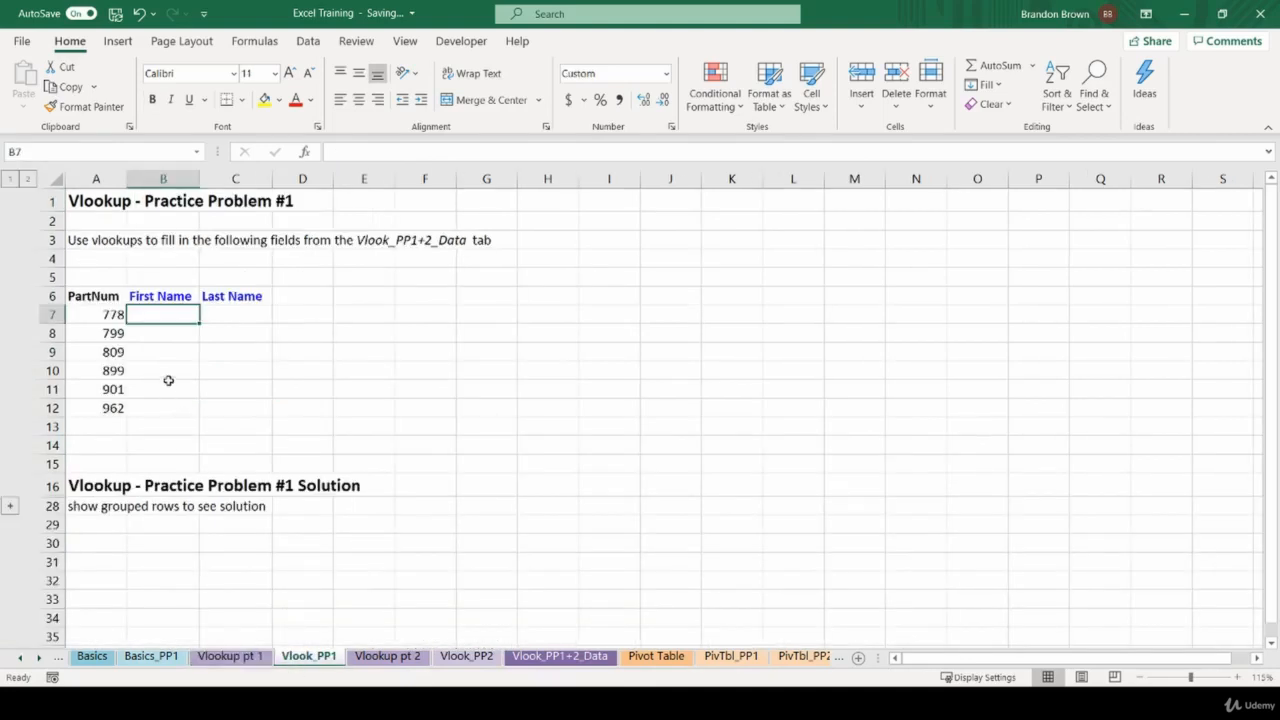
{"action": "type", "text": "=vl"}
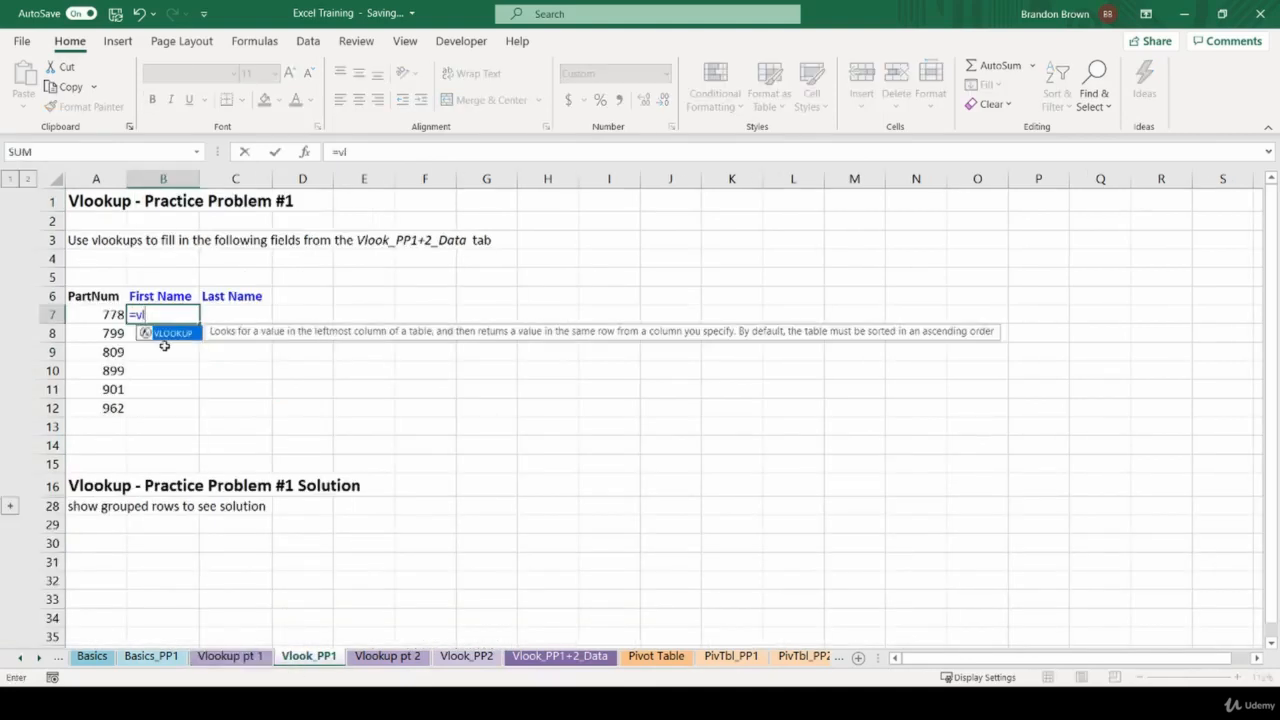
{"action": "key", "text": "Tab"}
{"action": "left_click", "coordinate": [87, 323]}
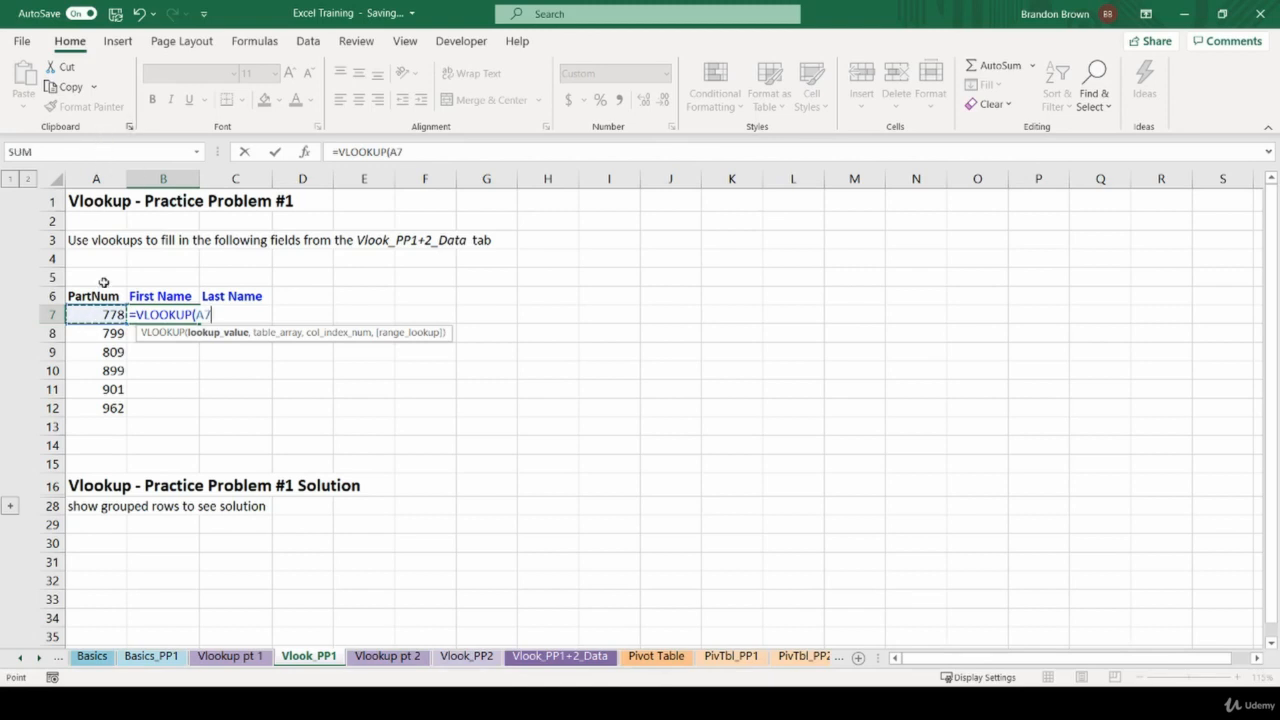
{"action": "key", "text": "F4"}
{"action": "key", "text": "F4"}
{"action": "type", "text": ","}
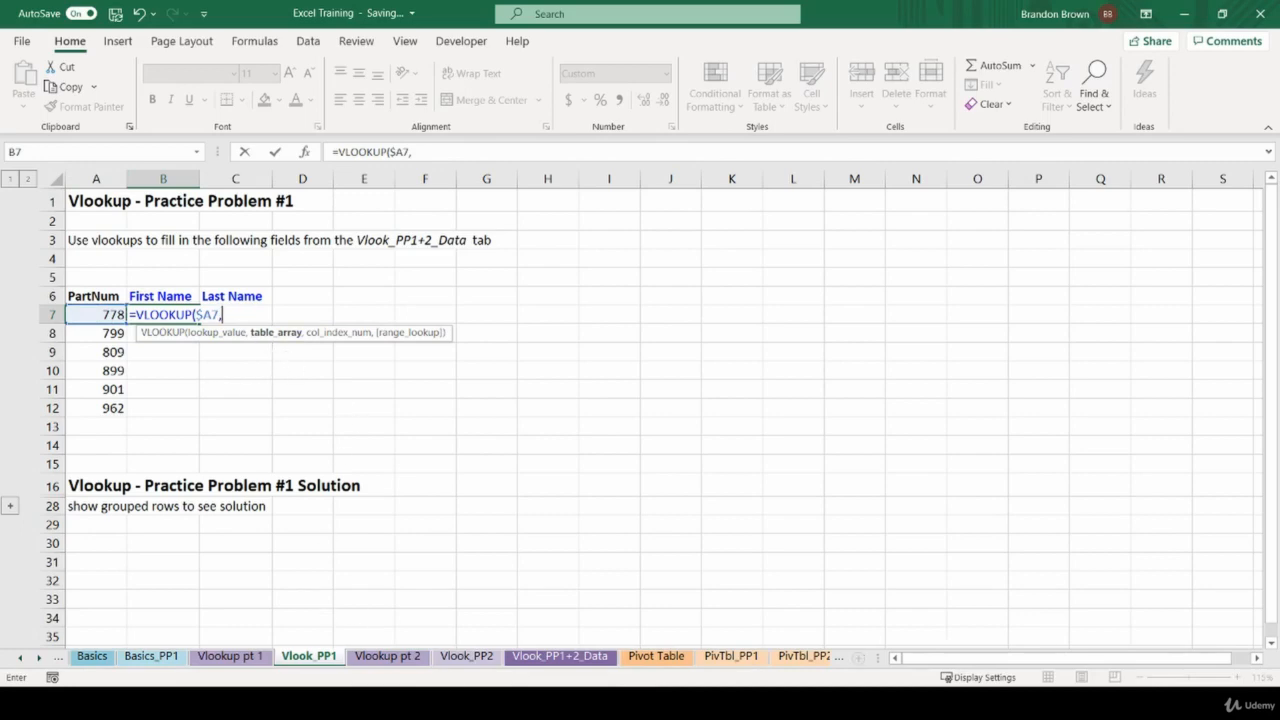
Set the table array of B7's VLOOKUP to the absolute range $A$4:$M$19 on the Vlook_PP1+2_Data sheet.
{"action": "left_click", "coordinate": [560, 656]}
{"action": "left_click_drag", "start_coordinate": [64, 260], "coordinate": [228, 561]}
{"action": "left_click_drag", "start_coordinate": [64, 268], "coordinate": [1150, 557]}
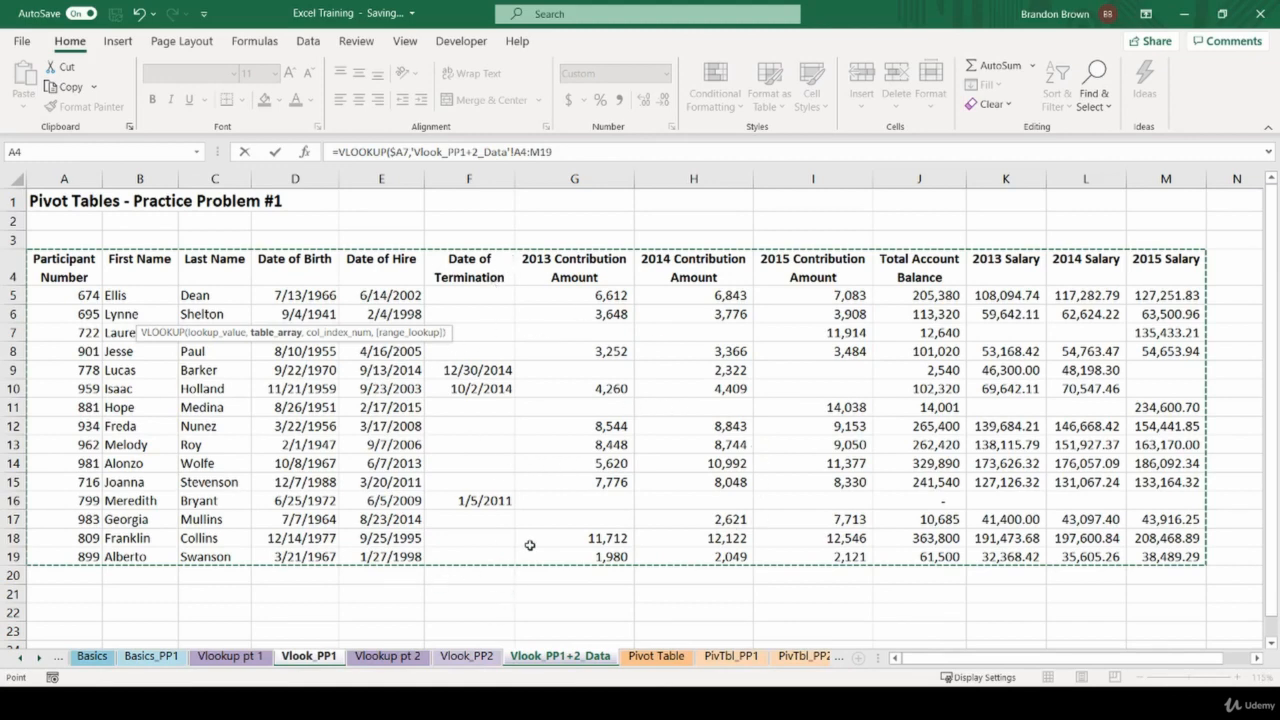
{"action": "key", "text": "F4"}
{"action": "left_click", "coordinate": [580, 152]}
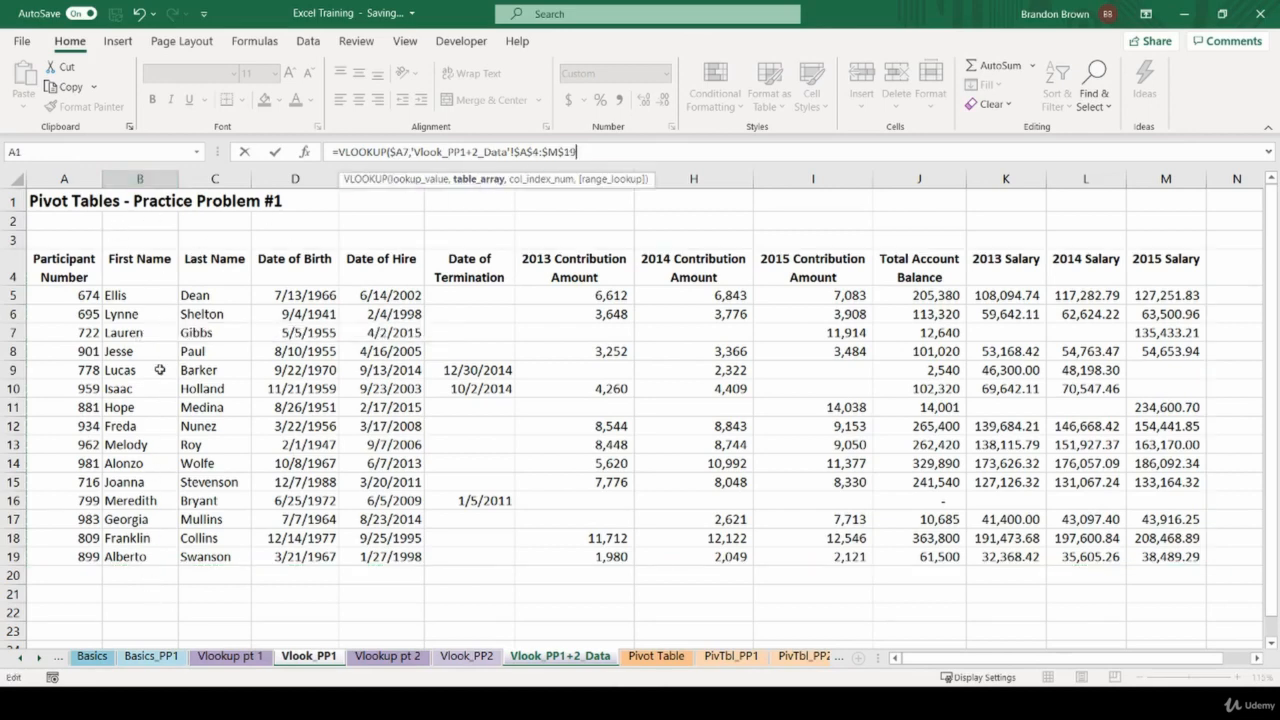
Complete B7's VLOOKUP with column index 2 and FALSE as the range lookup.
{"action": "type", "text": ","}
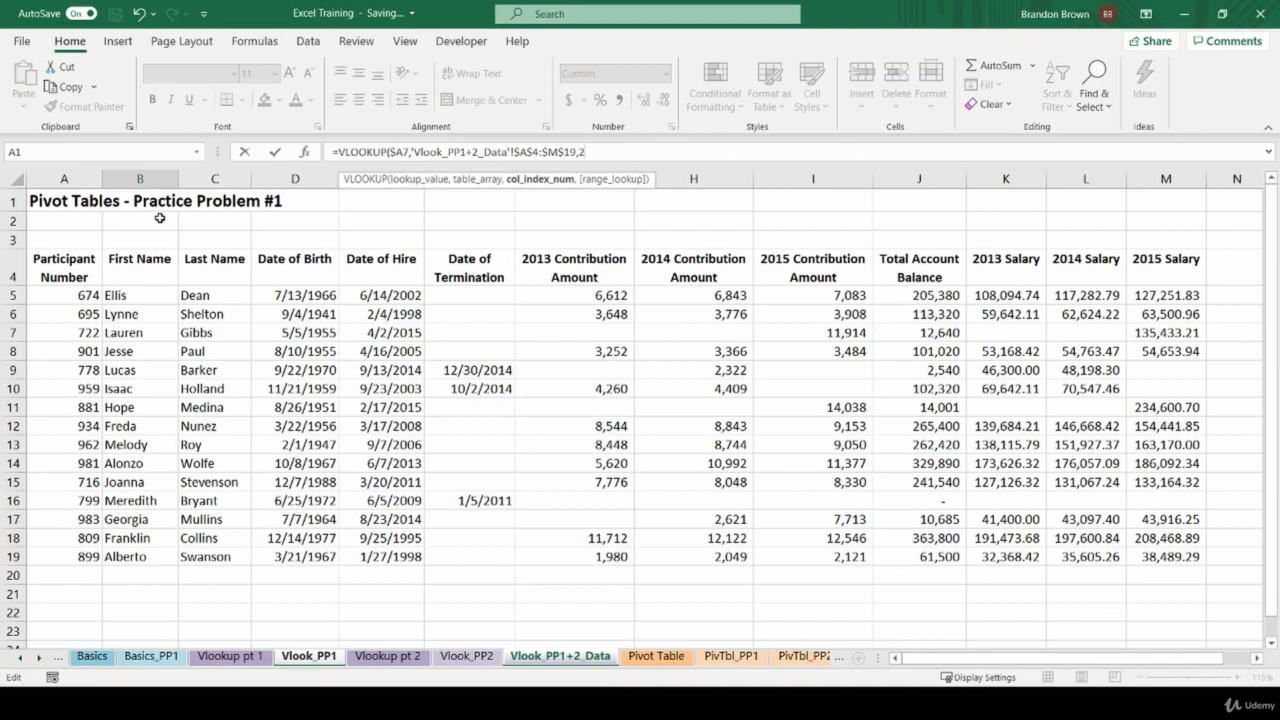
{"action": "type", "text": "2,"}
{"action": "double_click", "coordinate": [660, 205]}
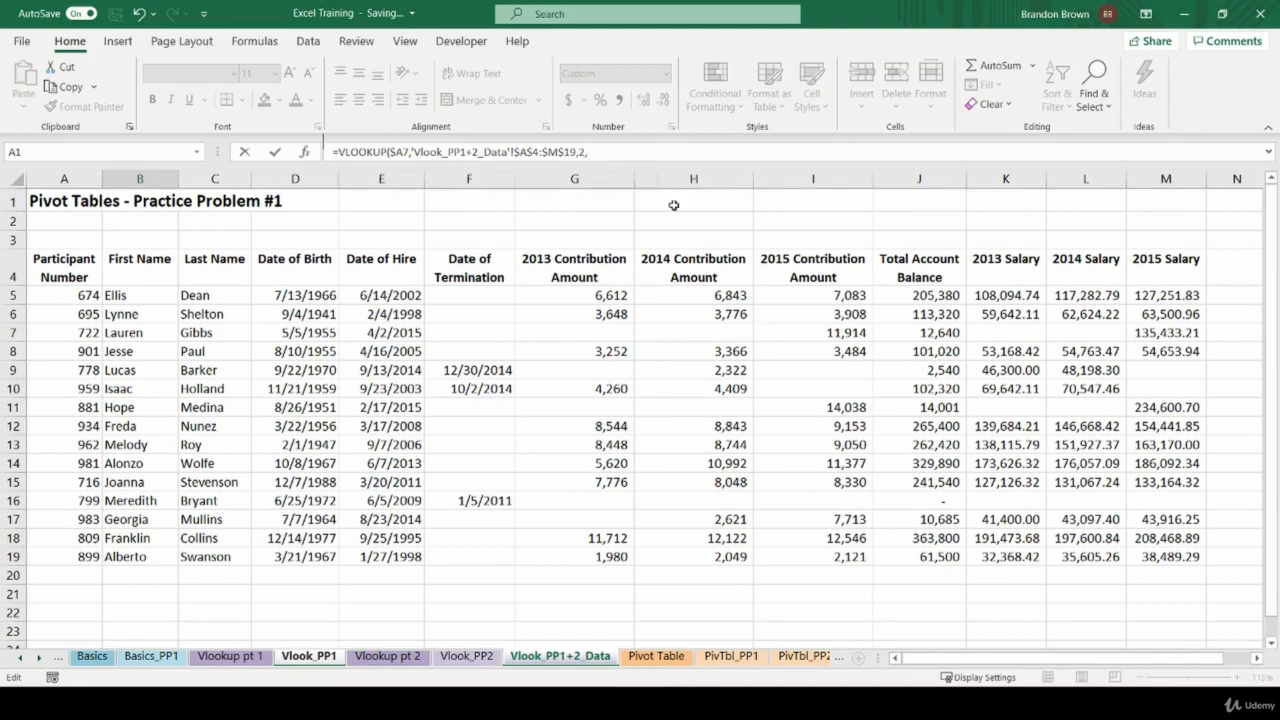
{"action": "type", "text": ")"}
{"action": "key", "text": "Return"}
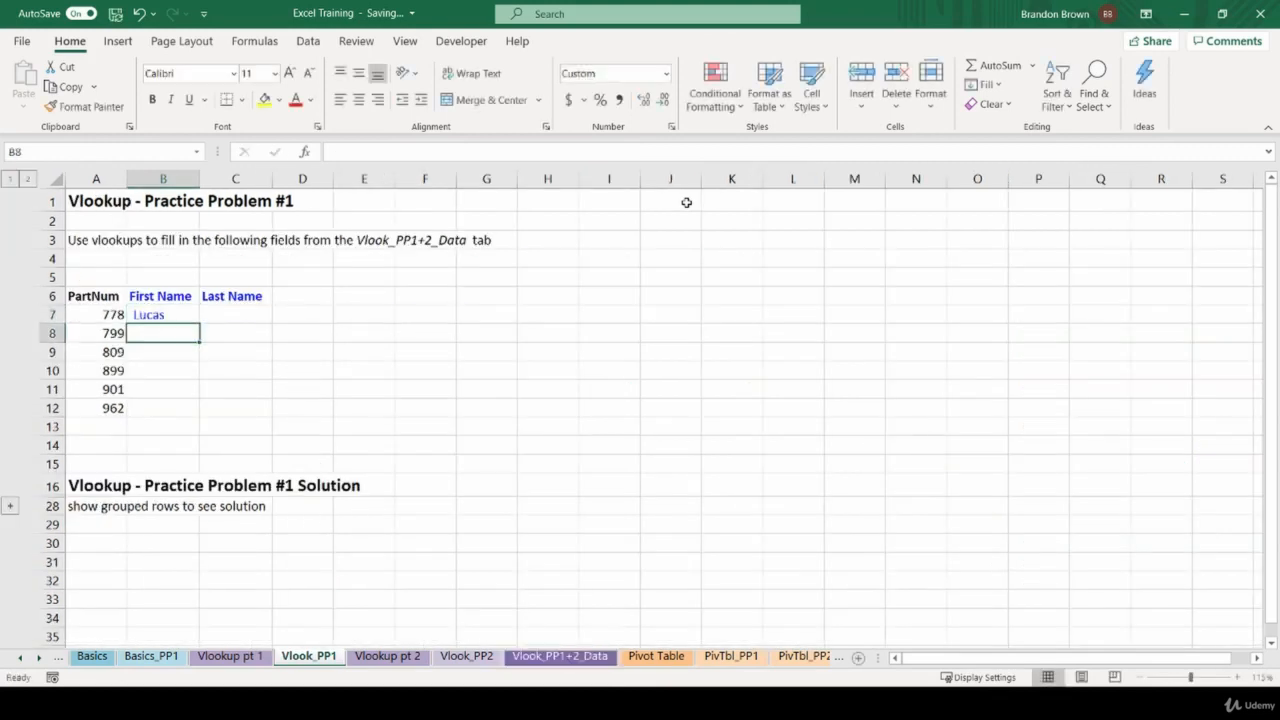
Check the first name returned in B7 against its participant number on the Vlook_PP1+2_Data sheet.
{"action": "key", "text": "Up"}
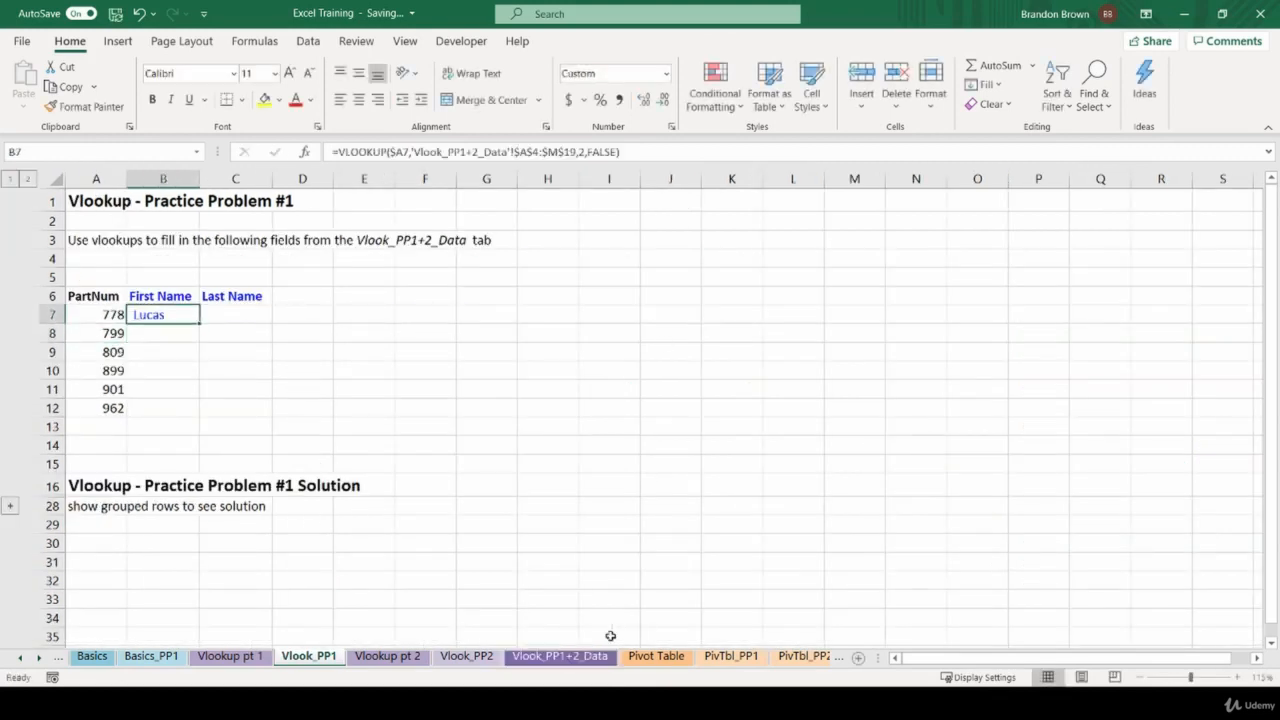
{"action": "left_click", "coordinate": [558, 656]}
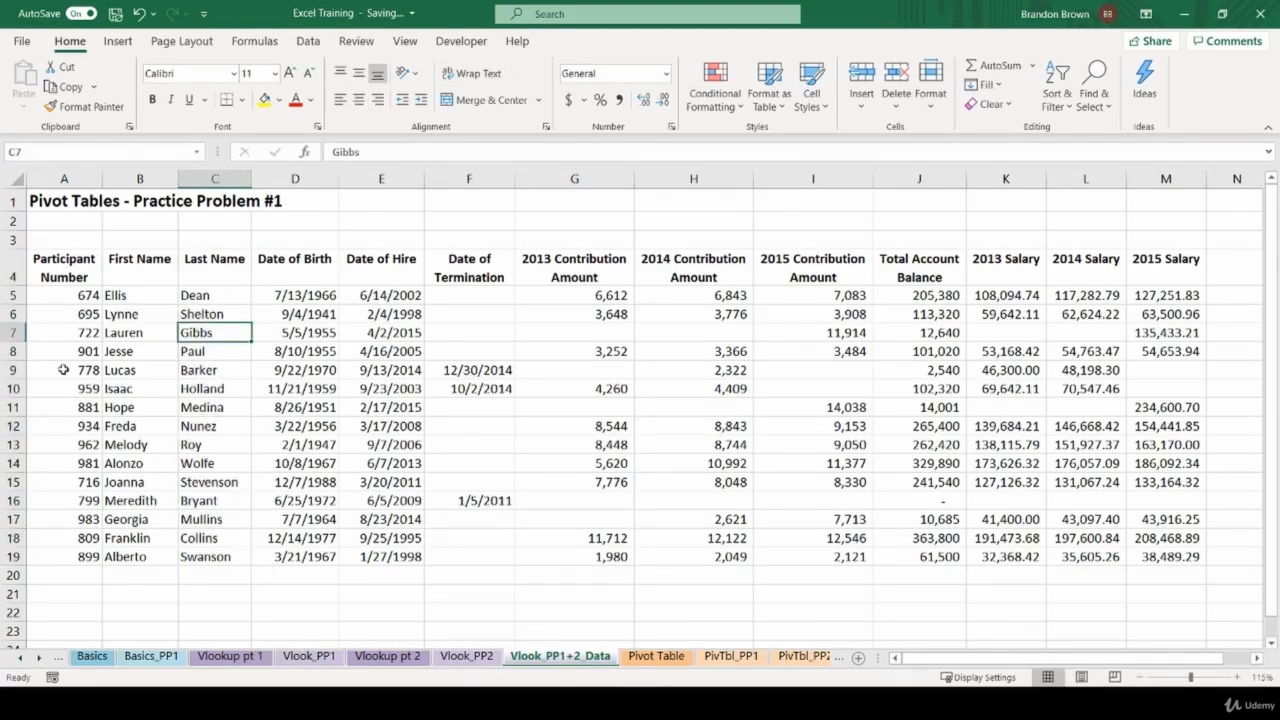
{"action": "left_click", "coordinate": [335, 660]}
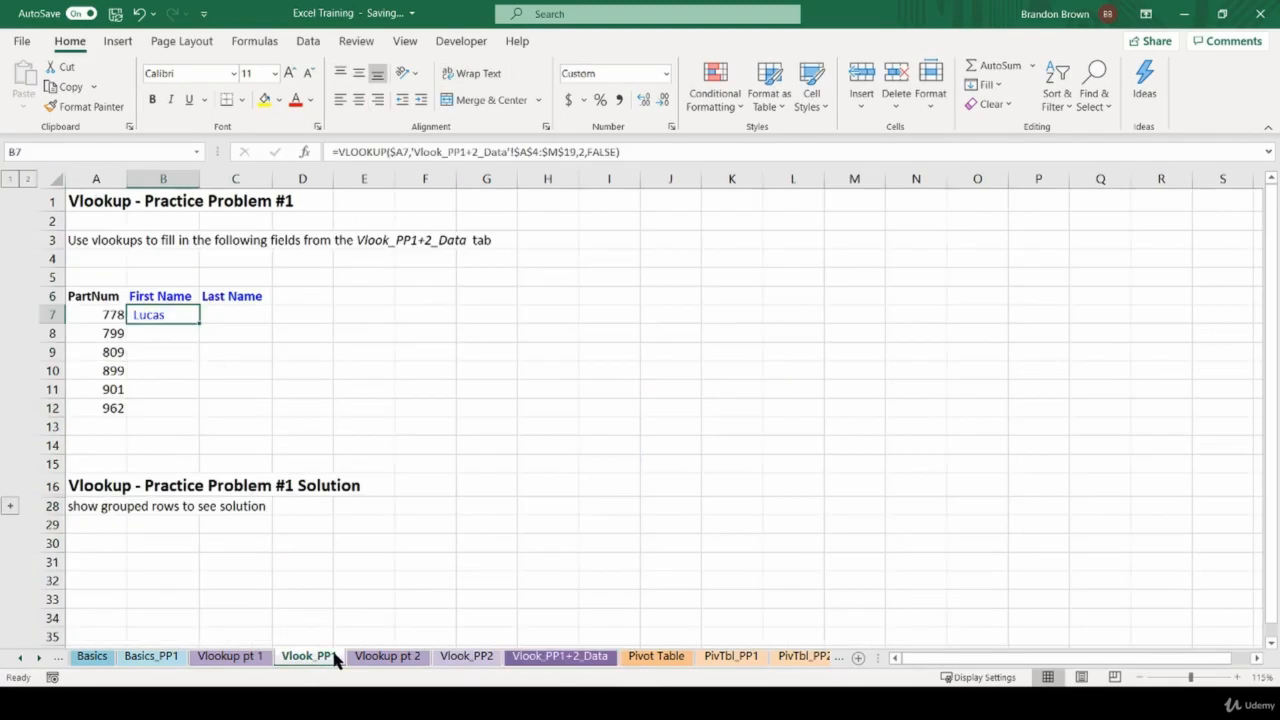
Copy the B7 formula down the First Name column to B8:B12.
{"action": "key", "text": "ctrl+c"}
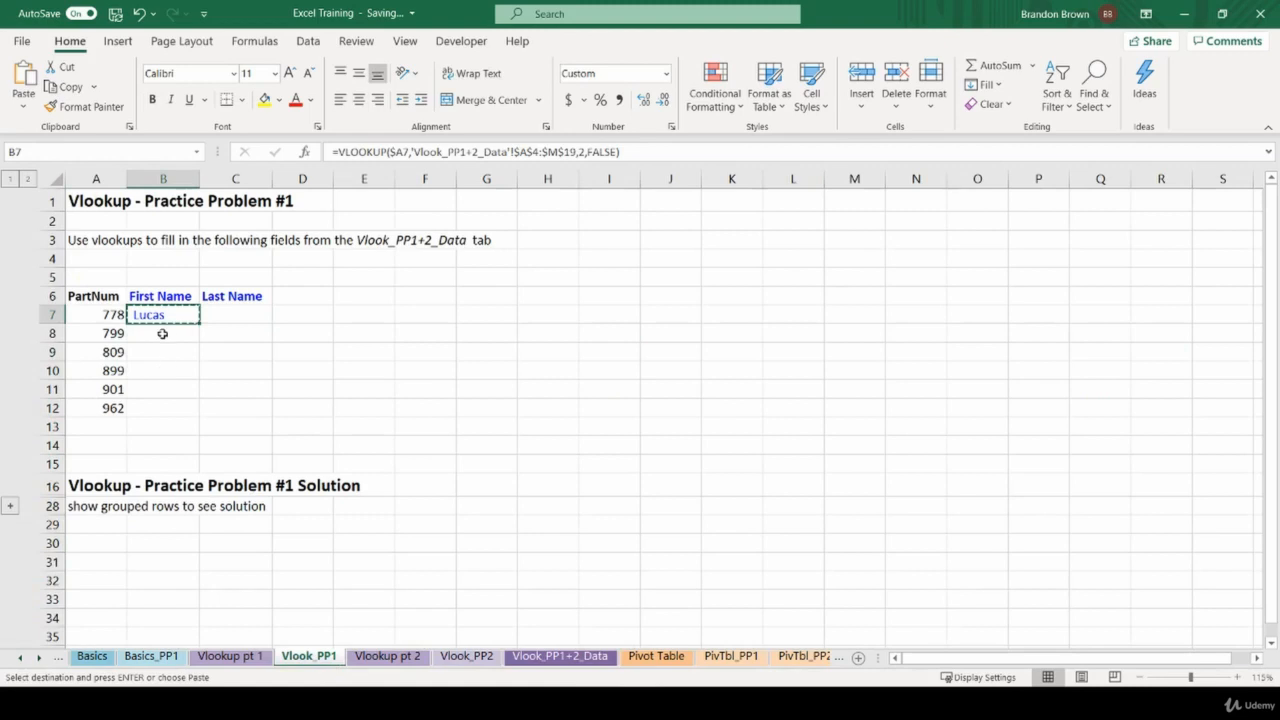
{"action": "left_click_drag", "start_coordinate": [162, 333], "coordinate": [157, 408]}
{"action": "key", "text": "ctrl+v"}
{"action": "key", "text": "Escape"}
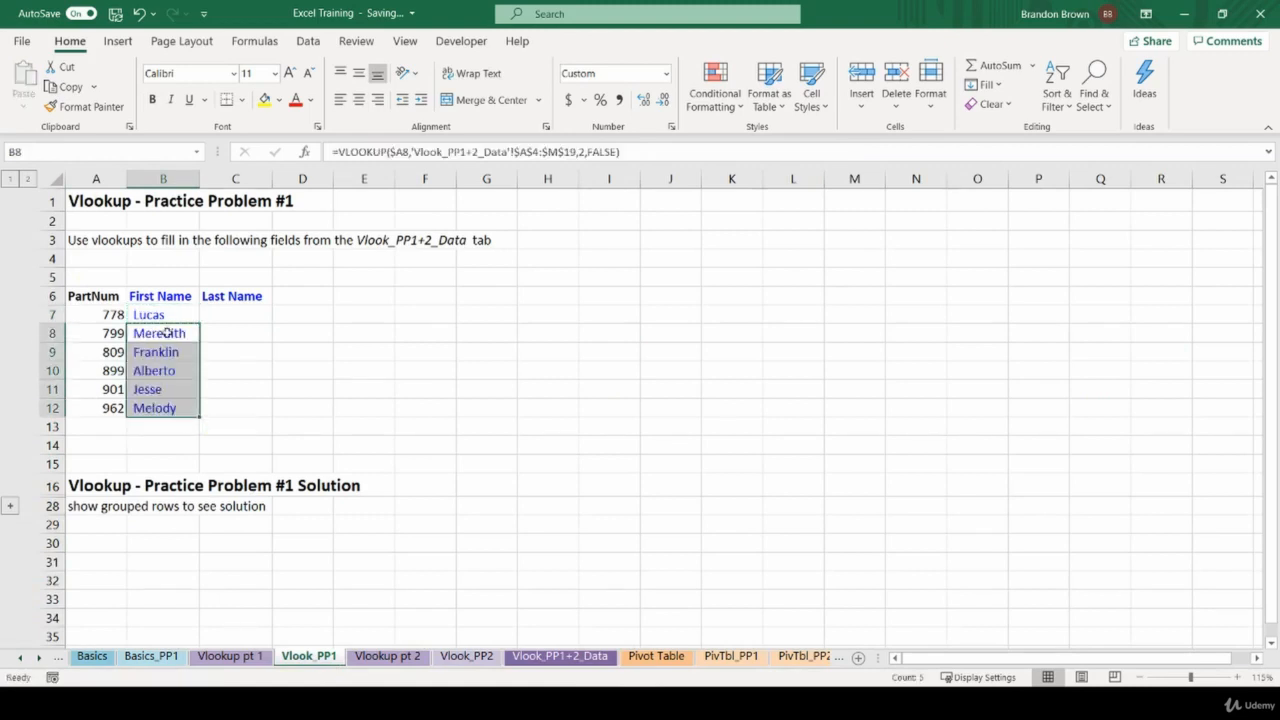
Review the filled First Name cells against their PartNum values and inspect the formula in B11.
{"action": "left_click", "coordinate": [167, 333]}
{"action": "left_click", "coordinate": [150, 425]}
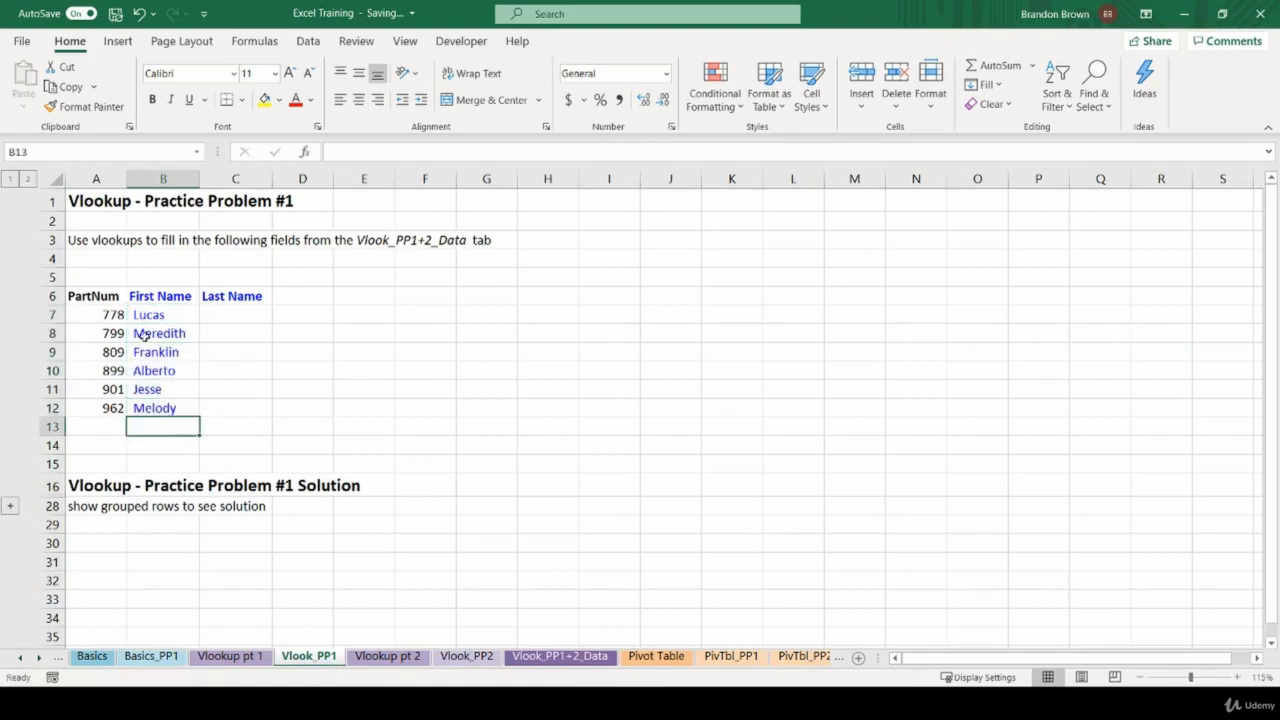
{"action": "left_click_drag", "start_coordinate": [96, 296], "coordinate": [100, 410]}
{"action": "double_click", "coordinate": [150, 389]}
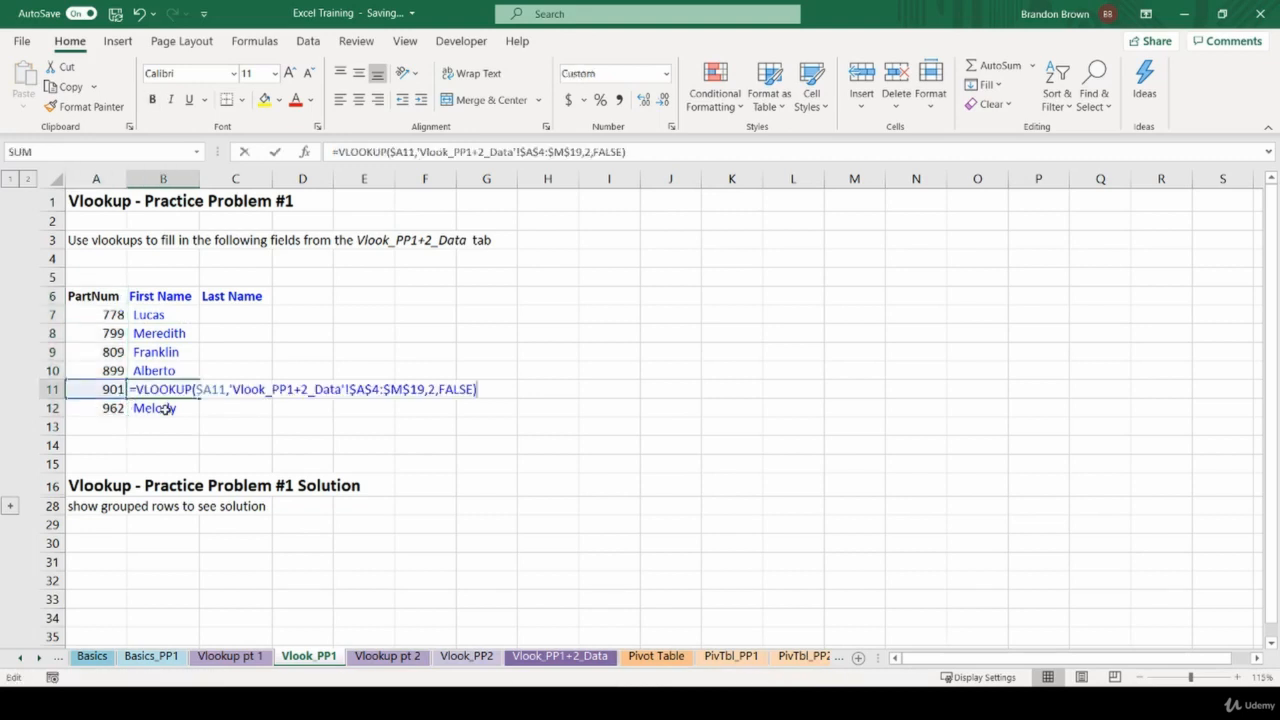
{"action": "key", "text": "Escape"}
Copy the VLOOKUP formula from B7 into the Last Name cells C7:C12.
{"action": "left_click", "coordinate": [170, 316]}
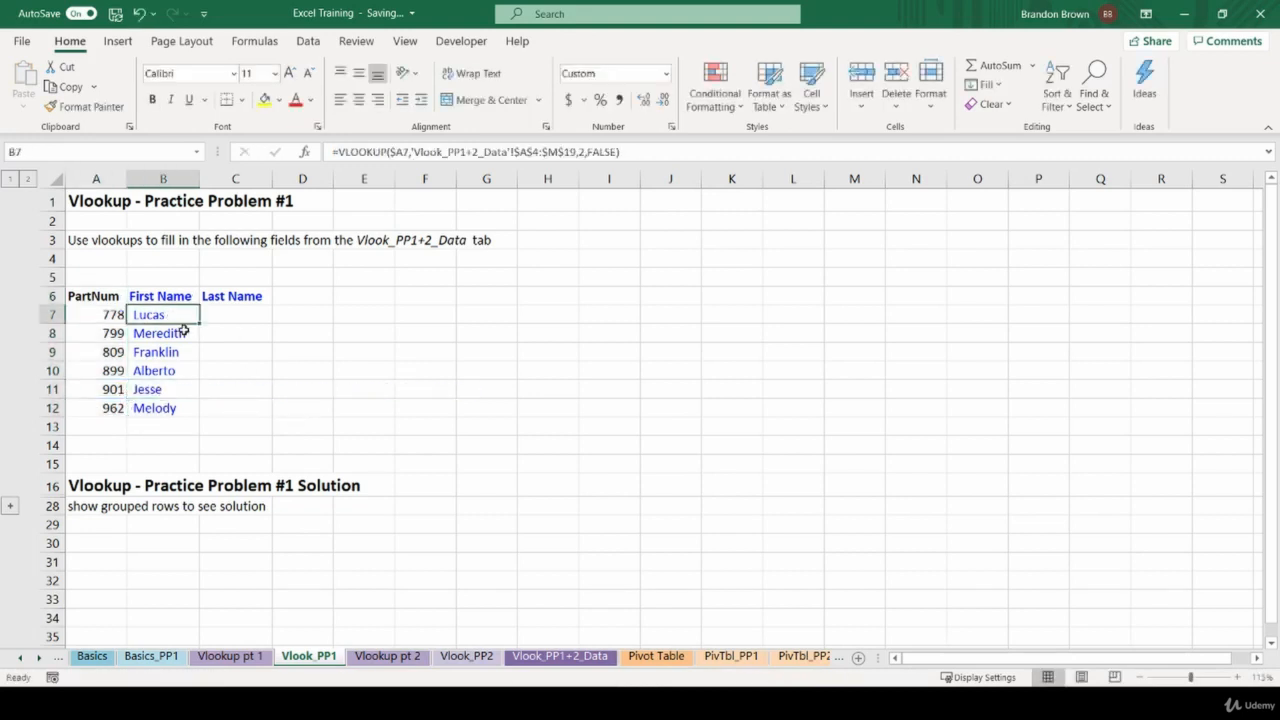
{"action": "key", "text": "ctrl+c"}
{"action": "left_click", "coordinate": [243, 315]}
{"action": "left_click_drag", "start_coordinate": [243, 315], "coordinate": [229, 408]}
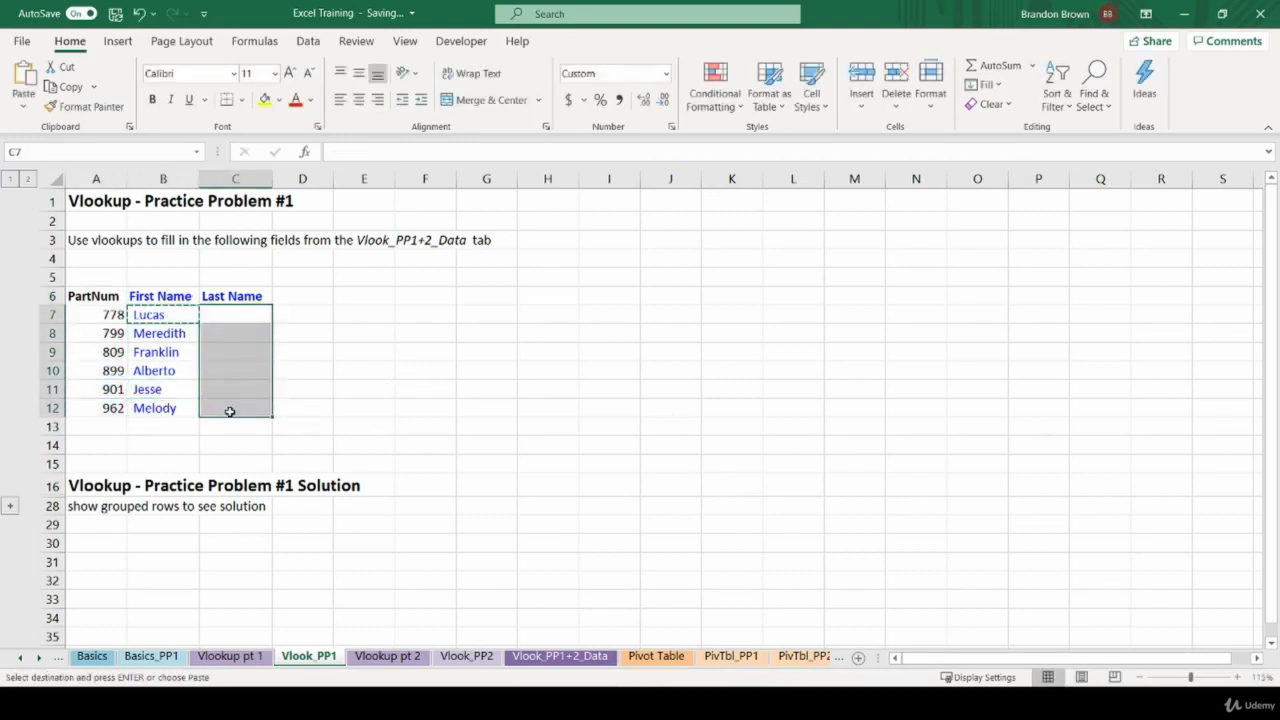
{"action": "key", "text": "ctrl+v"}
Compare the formulas in B7 and C7, examining the column index argument in C7.
{"action": "left_click", "coordinate": [162, 316]}
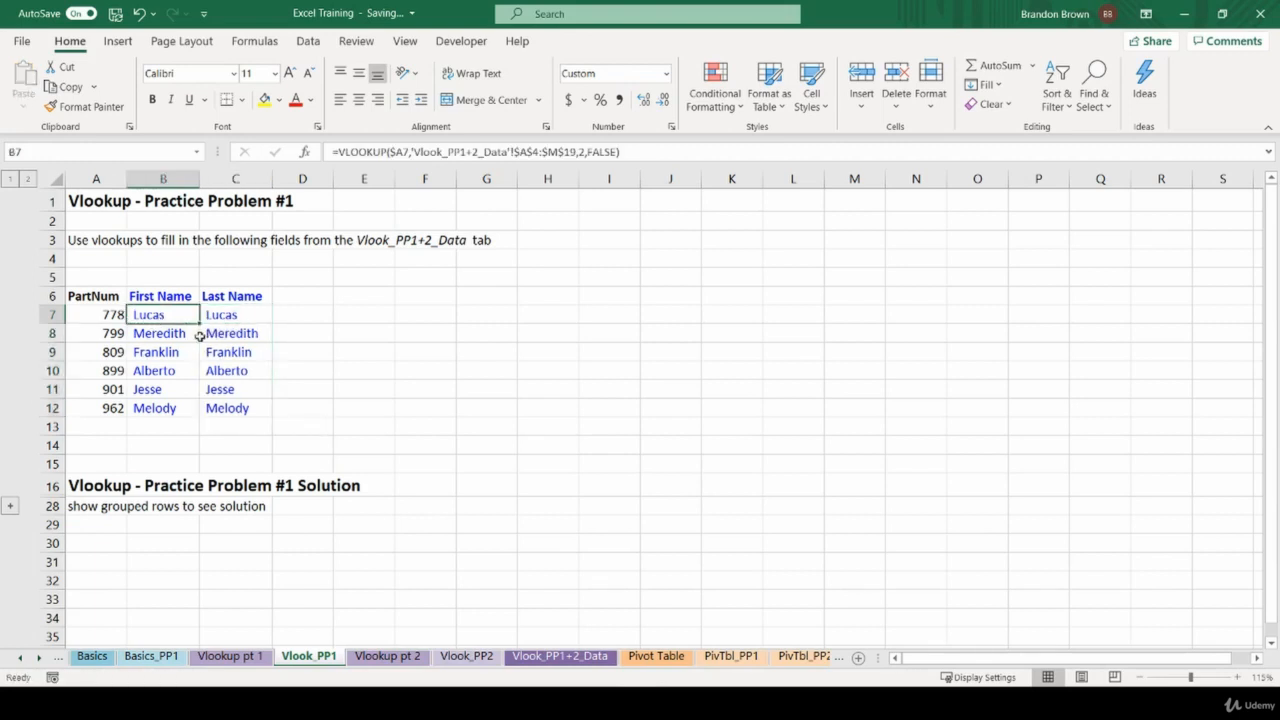
{"action": "left_click", "coordinate": [247, 318]}
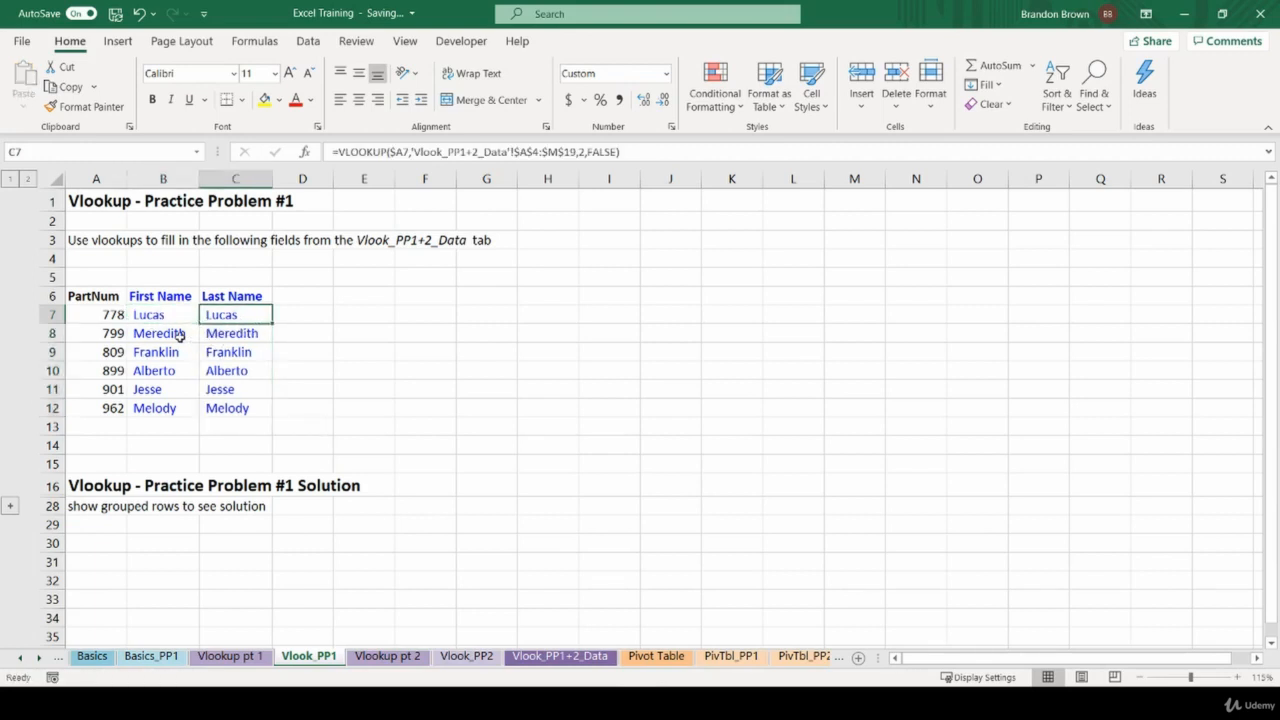
{"action": "key", "text": "F2"}
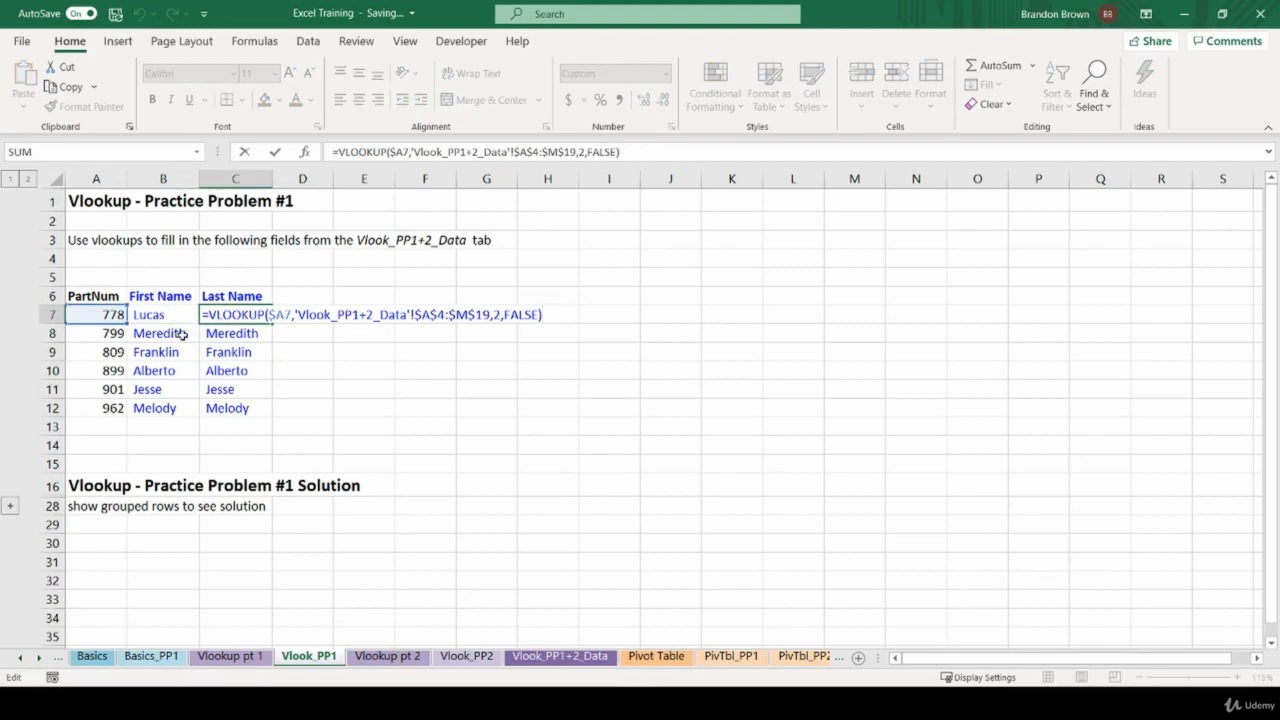
{"action": "key", "text": "Escape"}
{"action": "key", "text": "F2"}
{"action": "left_click", "coordinate": [498, 314]}
{"action": "key", "text": "Escape"}
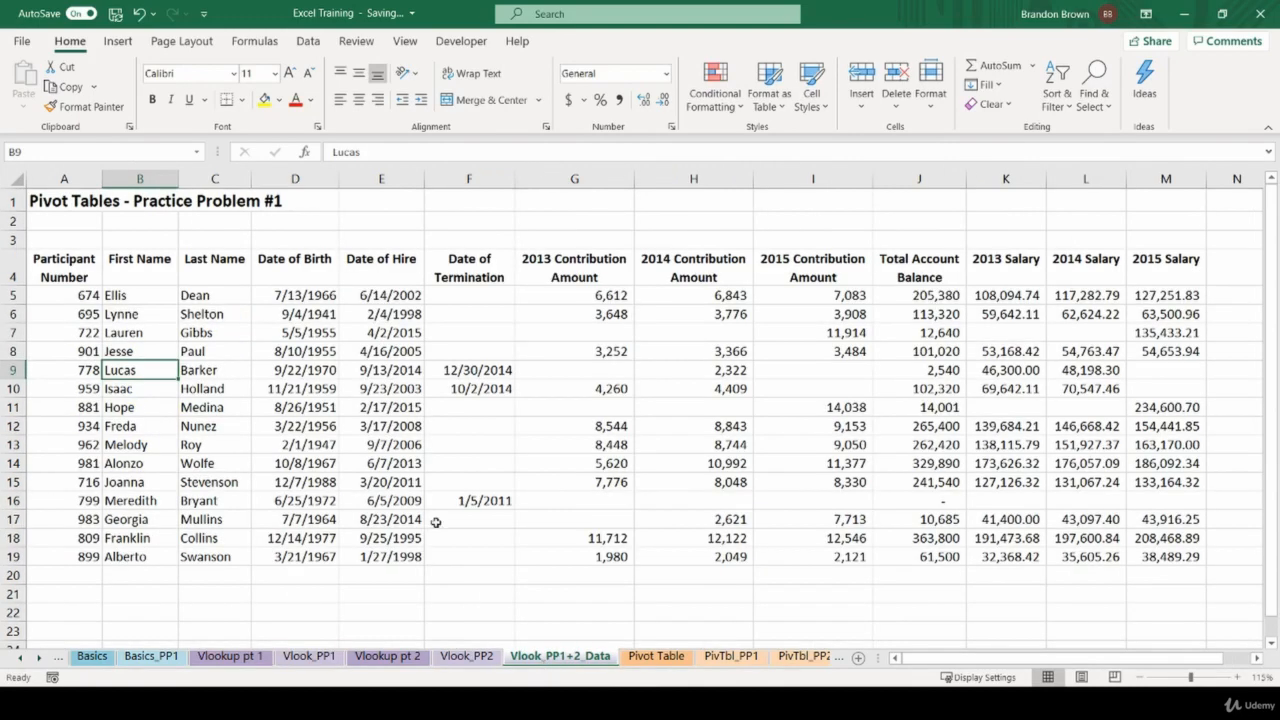
Examine the position of the Last Name column within the table on the Vlook_PP1+2_Data sheet.
{"action": "left_click", "coordinate": [545, 660]}
{"action": "left_click", "coordinate": [213, 178]}
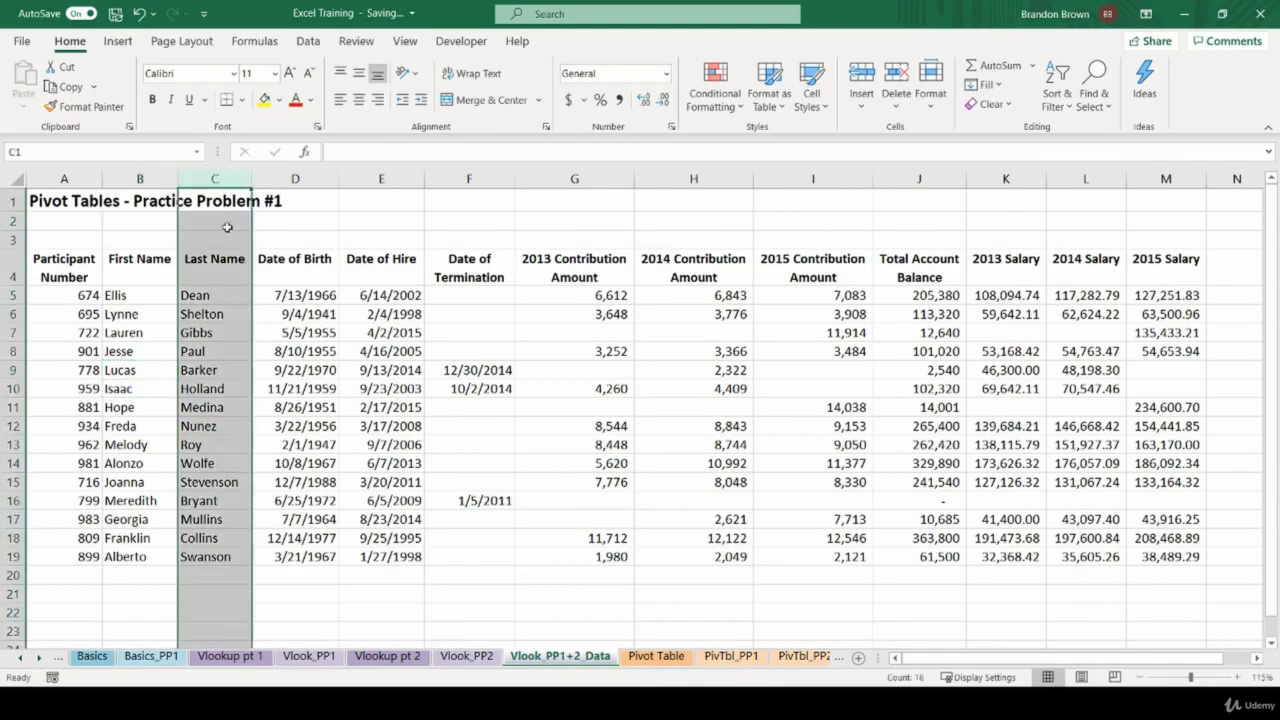
{"action": "left_click", "coordinate": [35, 259]}
{"action": "left_click", "coordinate": [197, 259]}
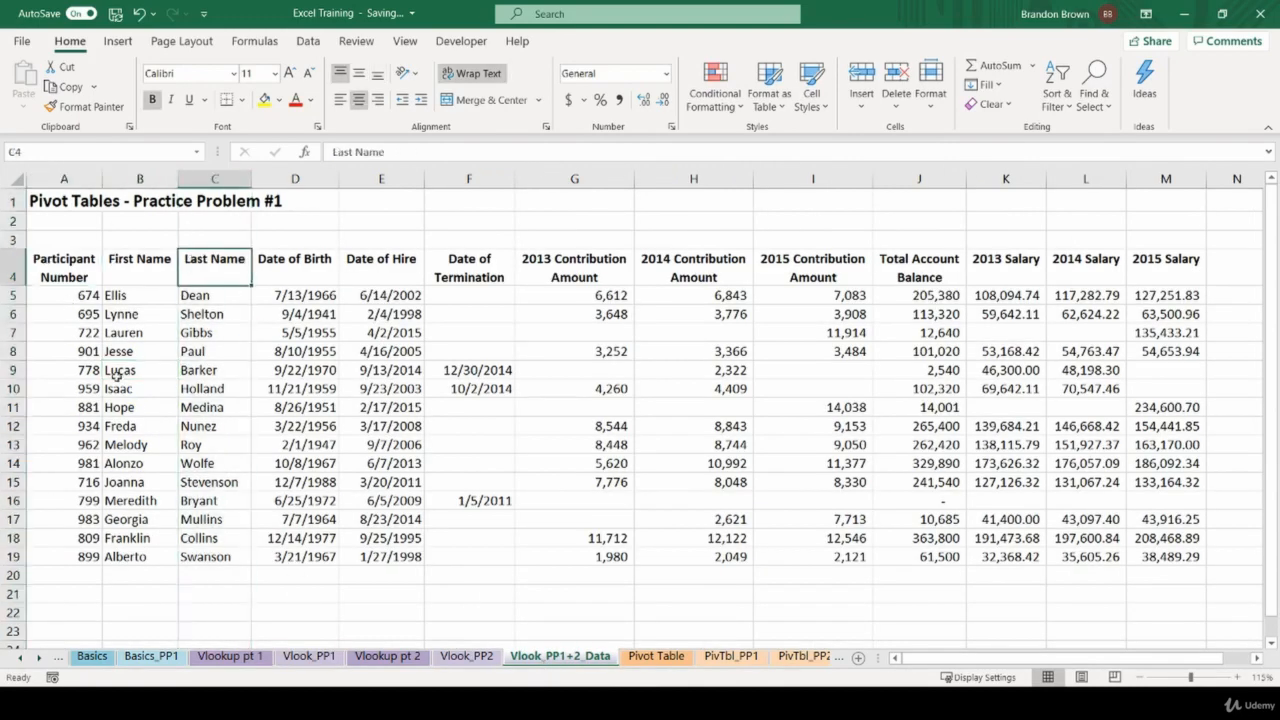
{"action": "left_click", "coordinate": [310, 662]}
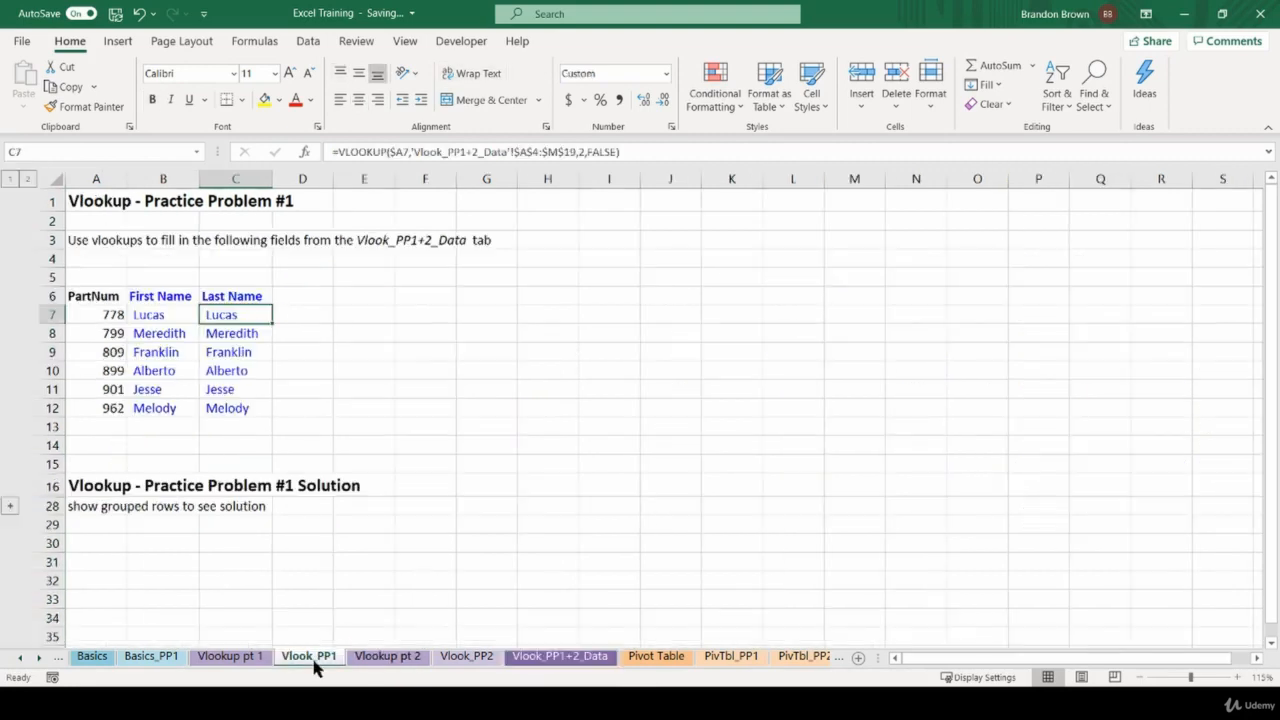
Change the column index in C7's VLOOKUP on the Vlook_PP1 sheet to 3.
{"action": "key", "text": "F2"}
{"action": "double_click", "coordinate": [497, 314]}
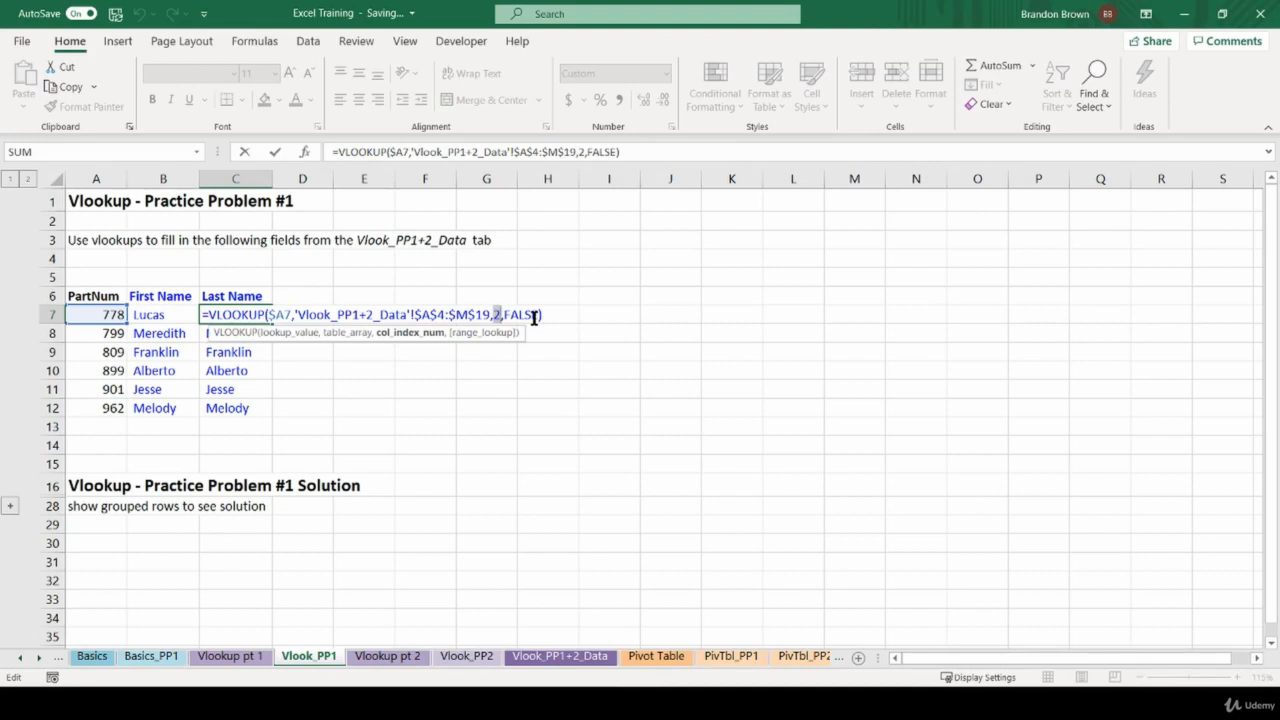
{"action": "type", "text": "3"}
{"action": "key", "text": "ctrl+Return"}
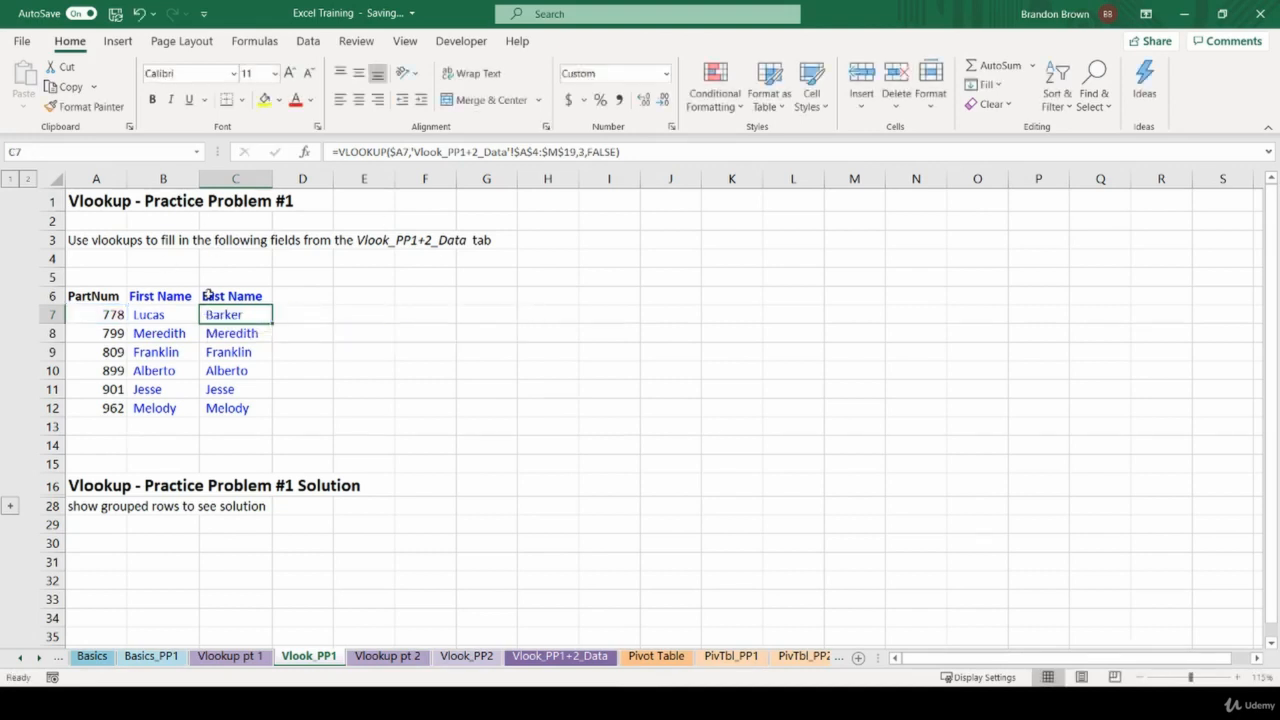
Fill the corrected C7 formula down through C12.
{"action": "key", "text": "F2"}
{"action": "key", "text": "Escape"}
{"action": "key", "text": "ctrl+shift+Down"}
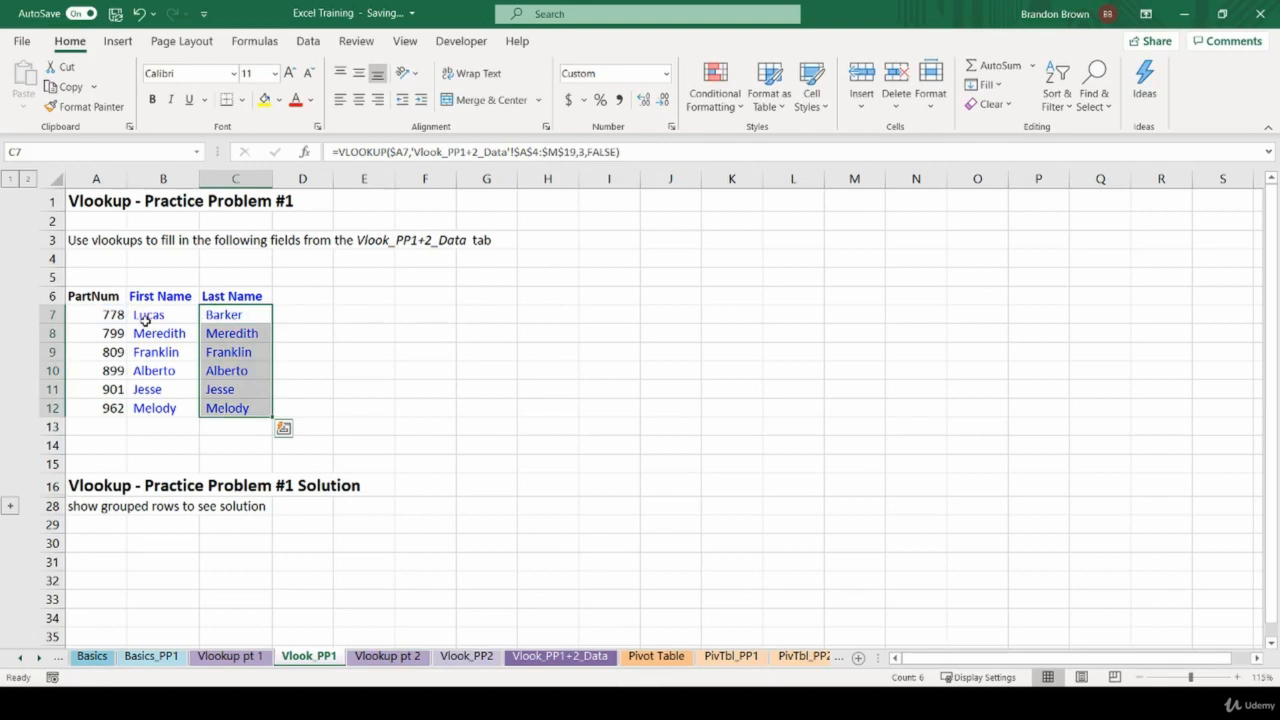
{"action": "key", "text": "ctrl+d"}
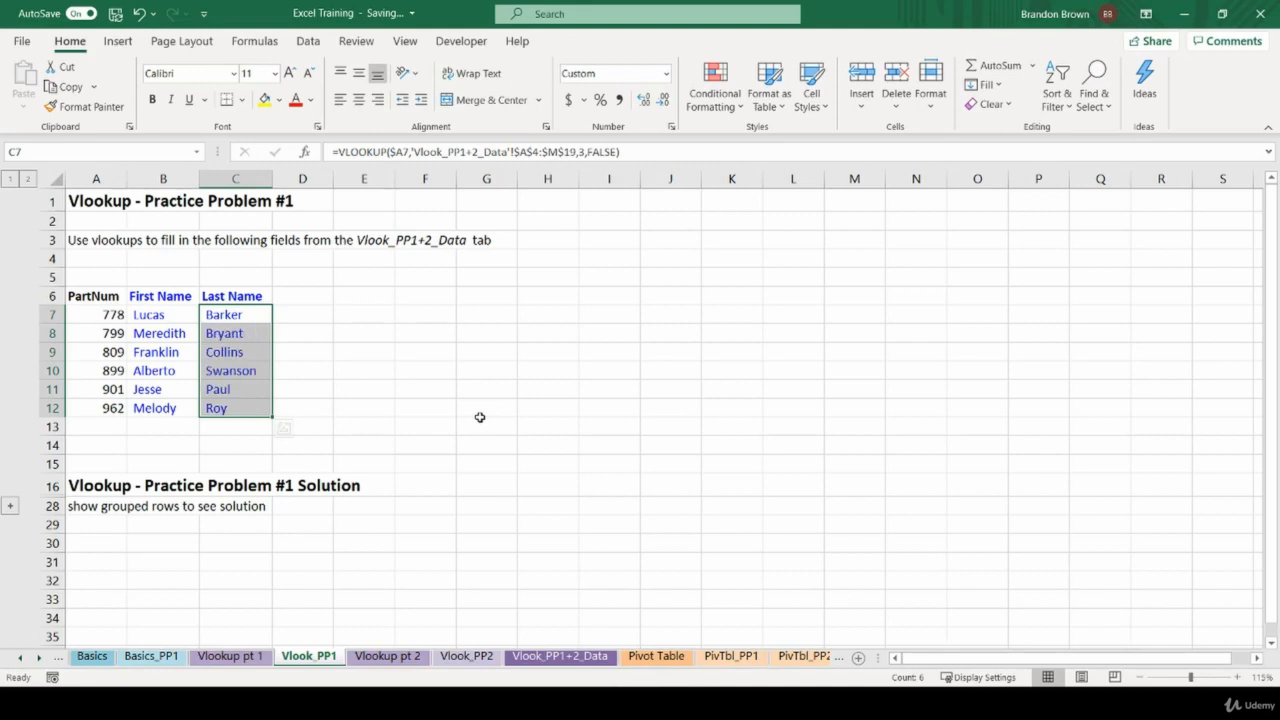
Check the first and last names in row 8 against the same participant's record on the Vlook_PP1+2_Data sheet.
{"action": "key", "text": "Left"}
{"action": "left_click", "coordinate": [241, 317]}
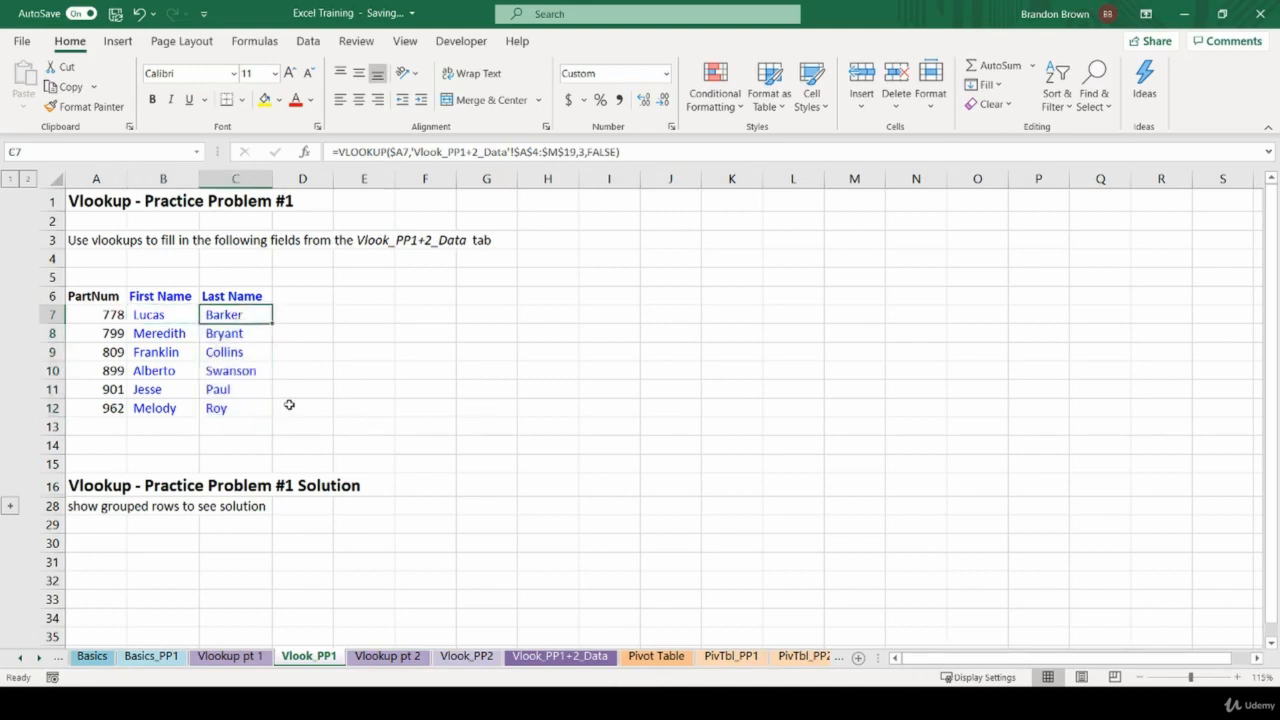
{"action": "left_click_drag", "start_coordinate": [145, 337], "coordinate": [240, 335]}
{"action": "left_click", "coordinate": [90, 333]}
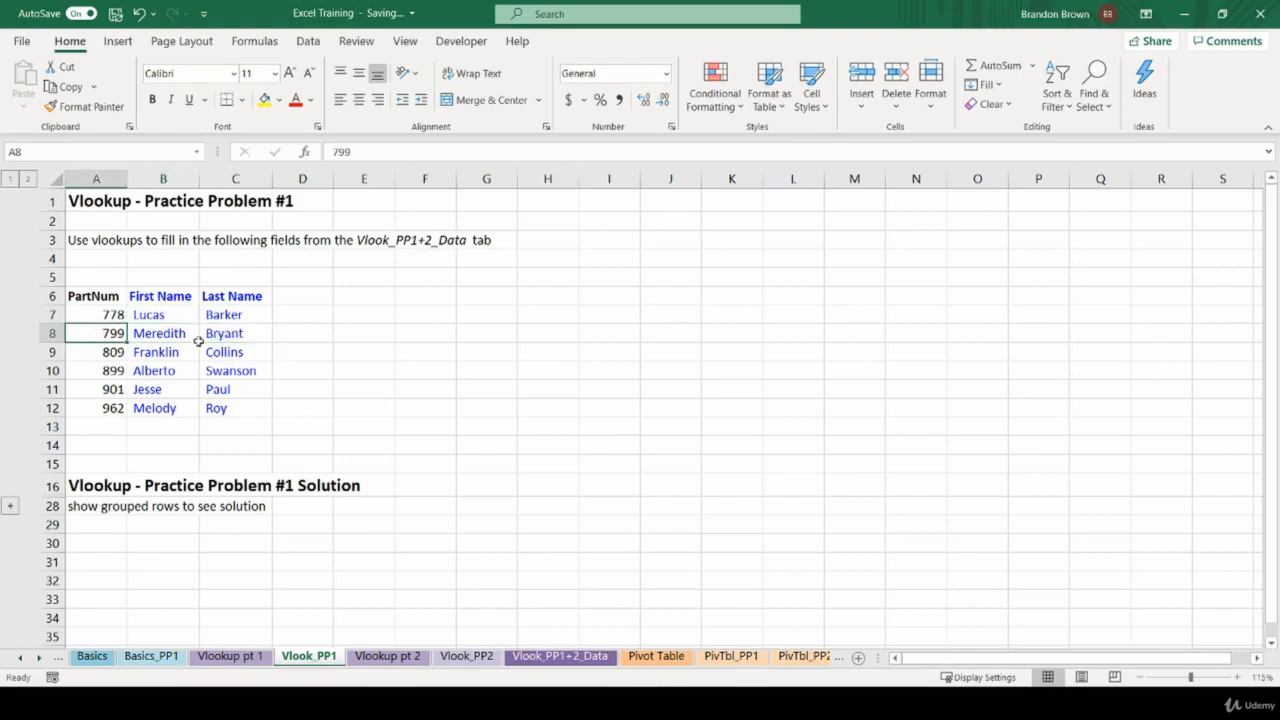
{"action": "left_click", "coordinate": [563, 656]}
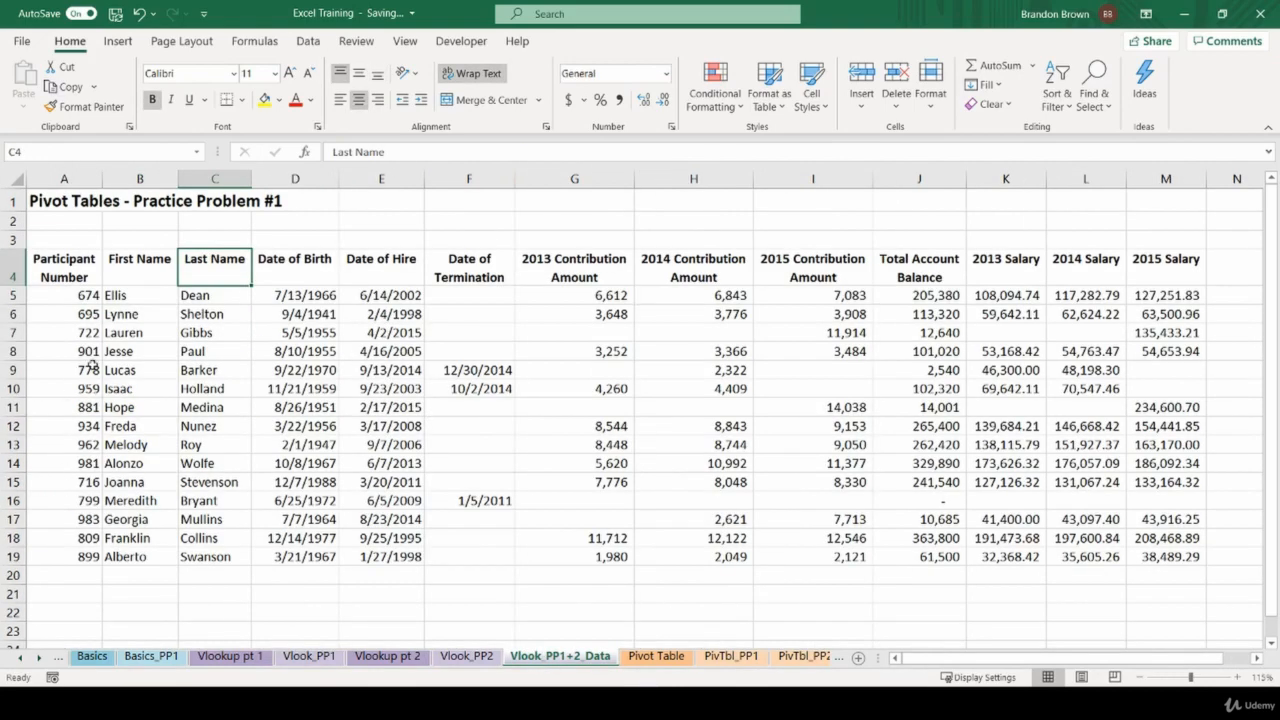
{"action": "left_click", "coordinate": [88, 500]}
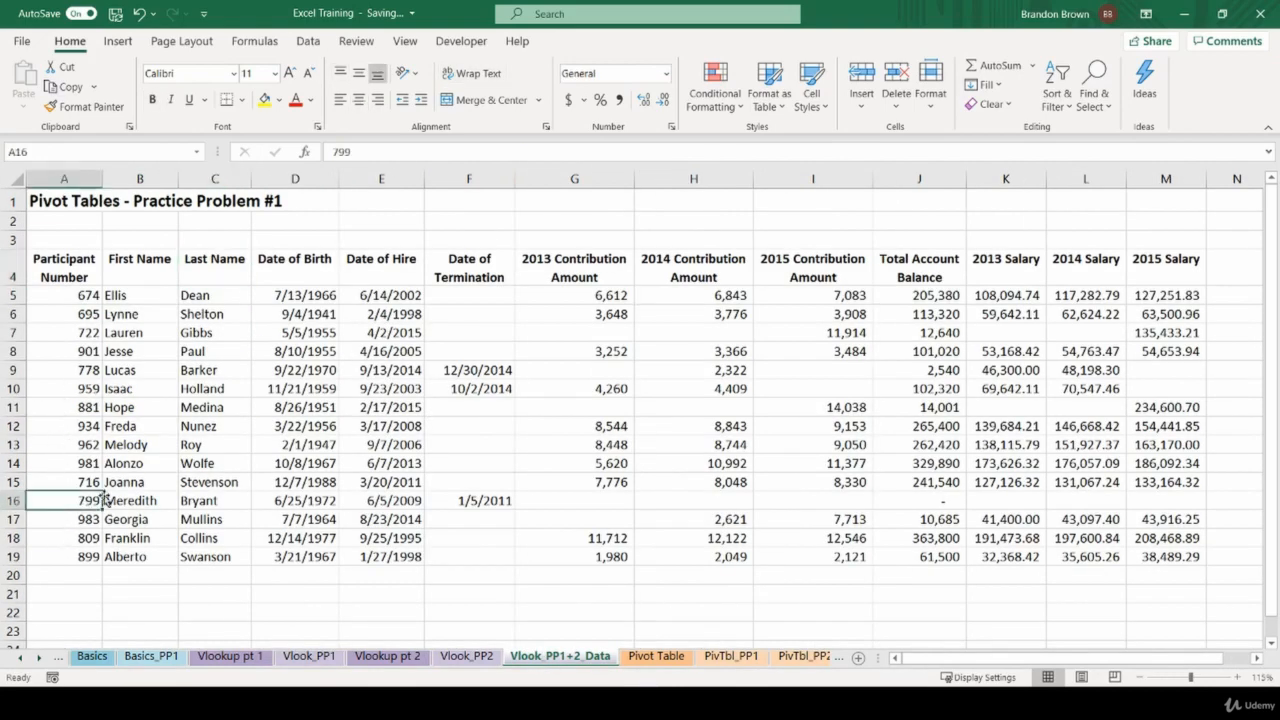
{"action": "key", "text": "shift+space"}
{"action": "left_click", "coordinate": [123, 504]}
{"action": "left_click", "coordinate": [195, 504]}
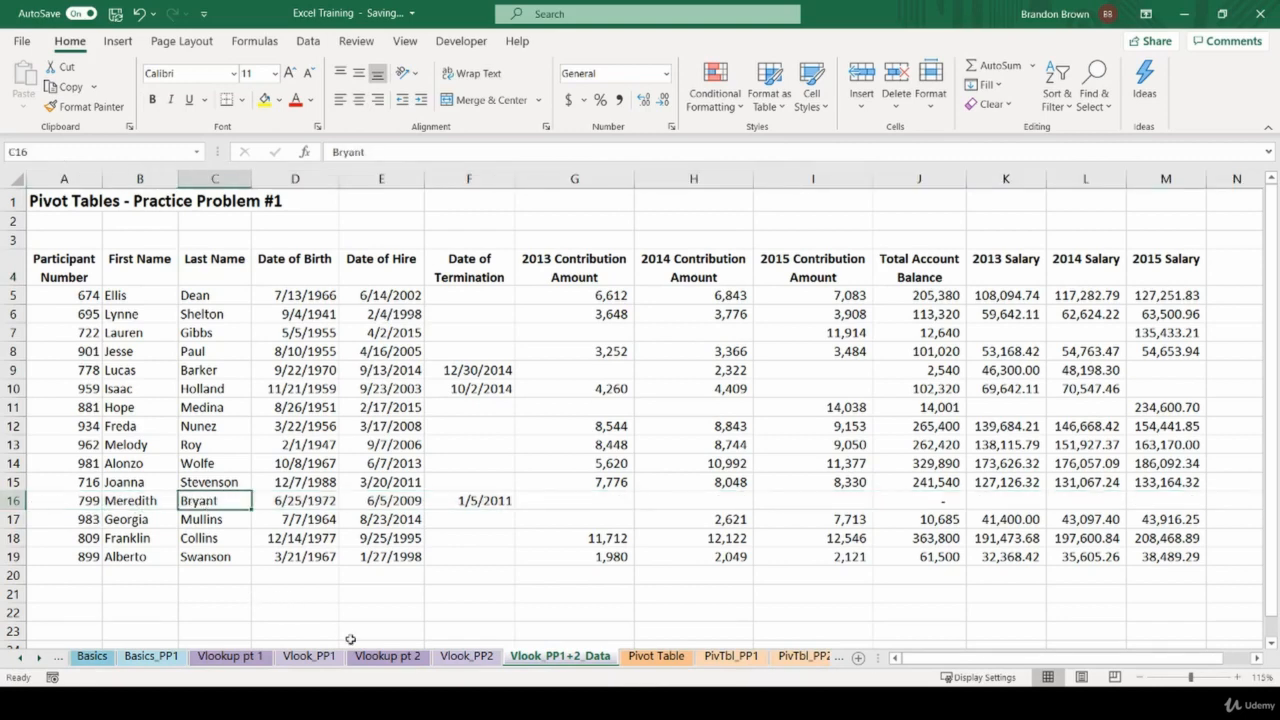
{"action": "left_click", "coordinate": [306, 656]}
Expand the grouped Practice Problem #1 Solution rows and compare their names with the completed table.
{"action": "scroll", "coordinate": [60, 474], "scroll_direction": "down", "scroll_amount": 2}
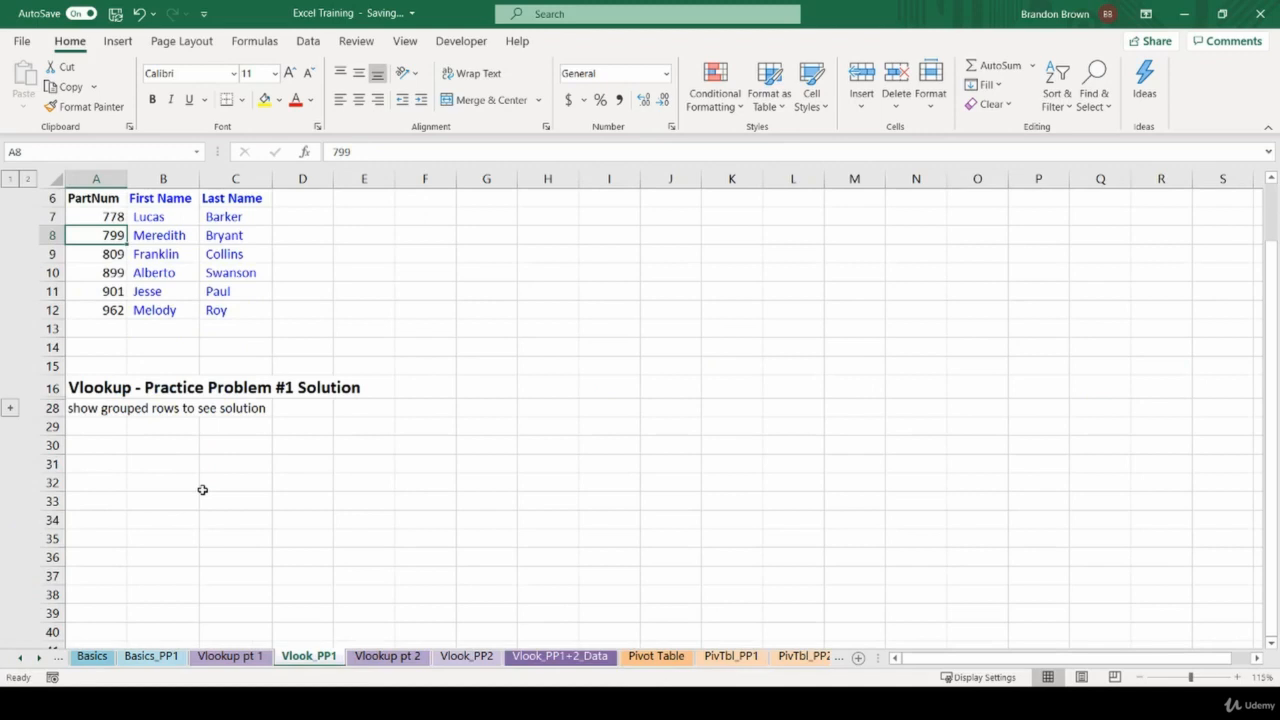
{"action": "left_click", "coordinate": [11, 409]}
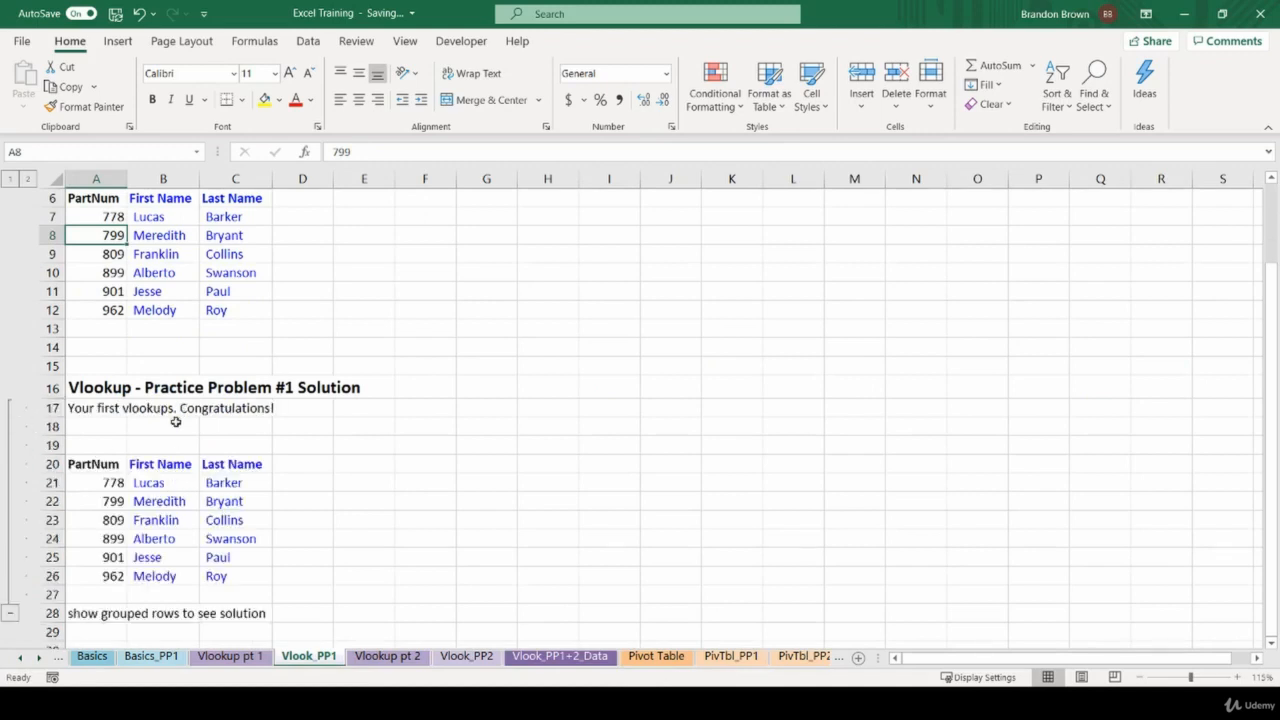
{"action": "left_click_drag", "start_coordinate": [171, 237], "coordinate": [230, 310]}
{"action": "left_click_drag", "start_coordinate": [163, 483], "coordinate": [220, 575]}
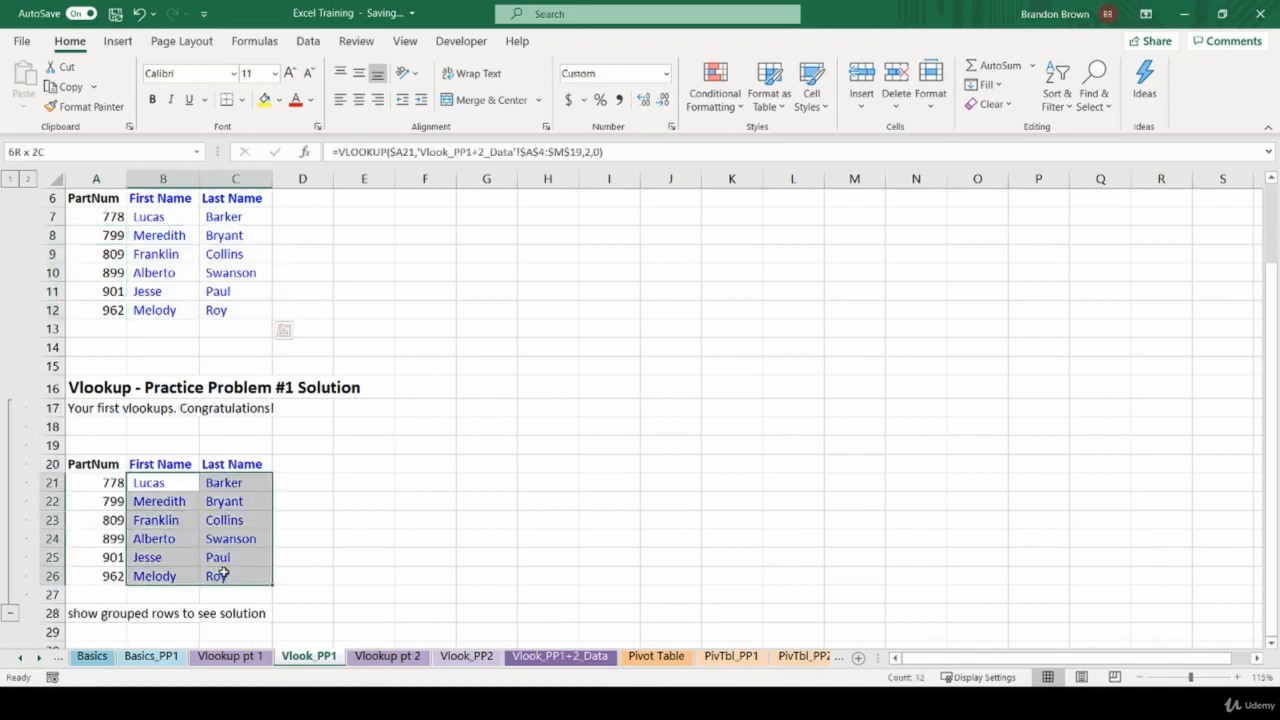
Inspect the VLOOKUP formulas in B21 and C21 of the Practice Problem #1 solution table, leaving both cells unedited.
{"action": "left_click", "coordinate": [152, 521]}
{"action": "double_click", "coordinate": [143, 484]}
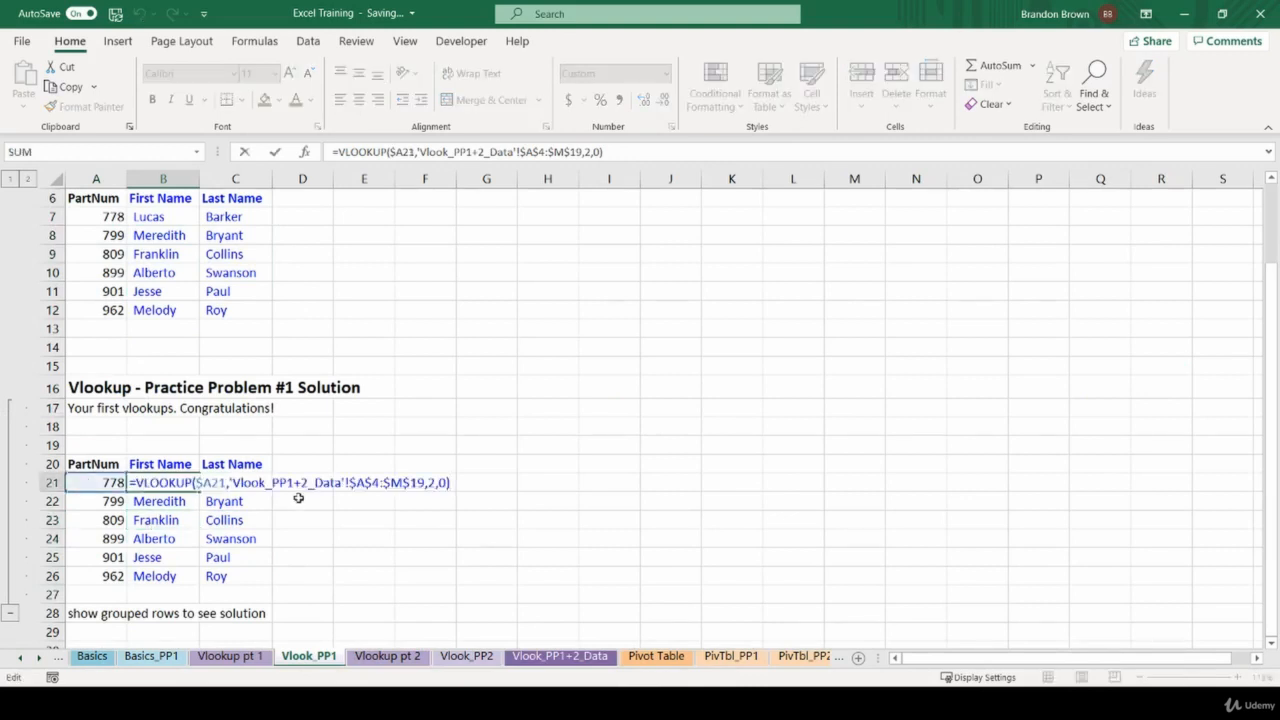
{"action": "left_click", "coordinate": [444, 483]}
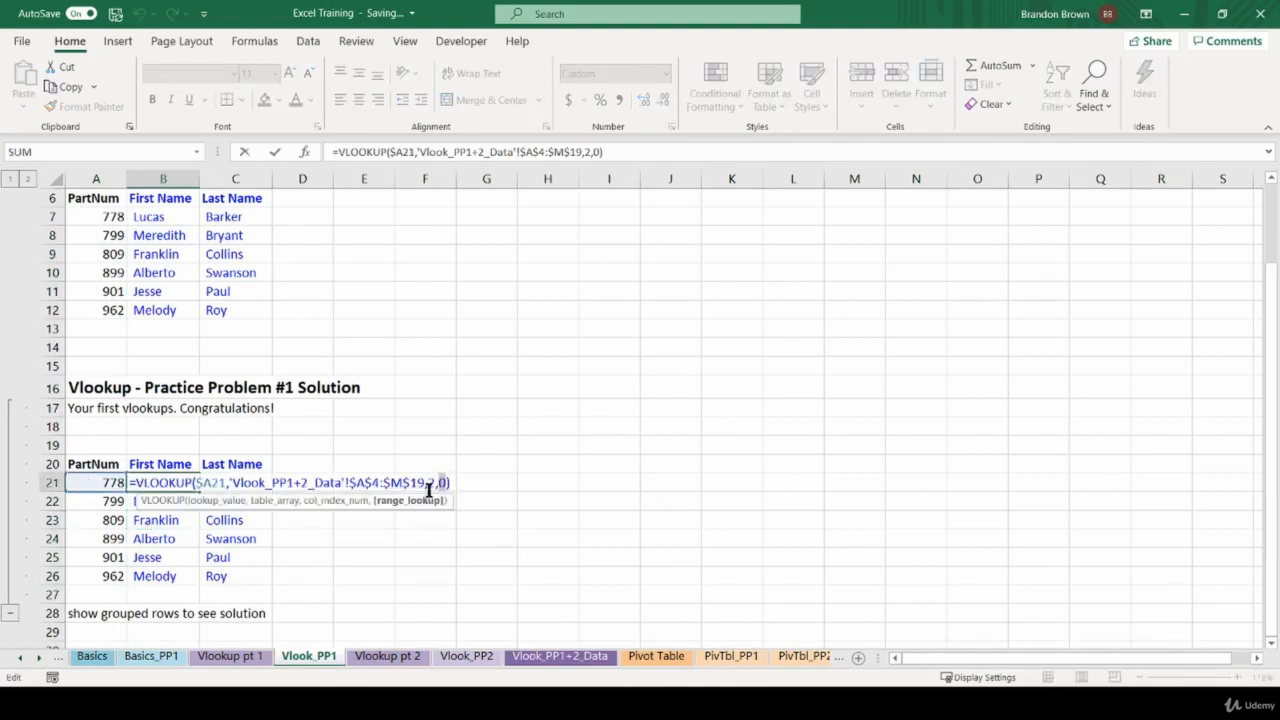
{"action": "key", "text": "Escape"}
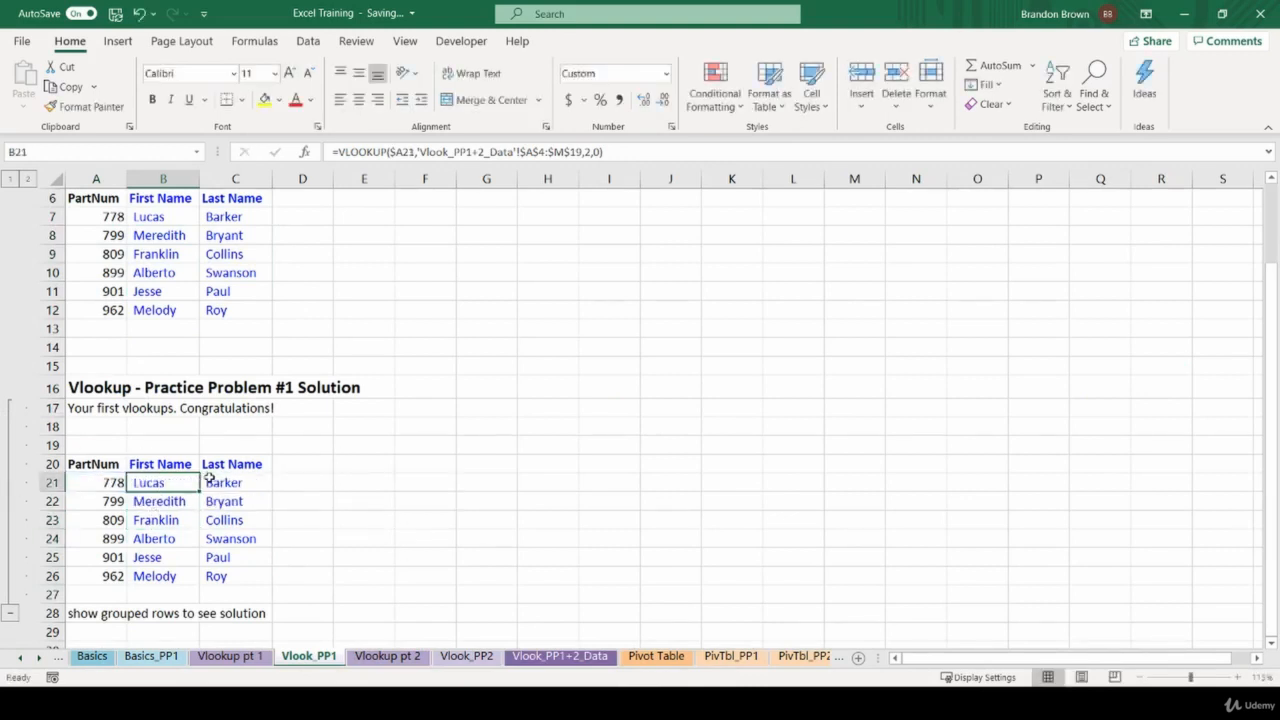
{"action": "double_click", "coordinate": [207, 480]}
{"action": "key", "text": "Escape"}
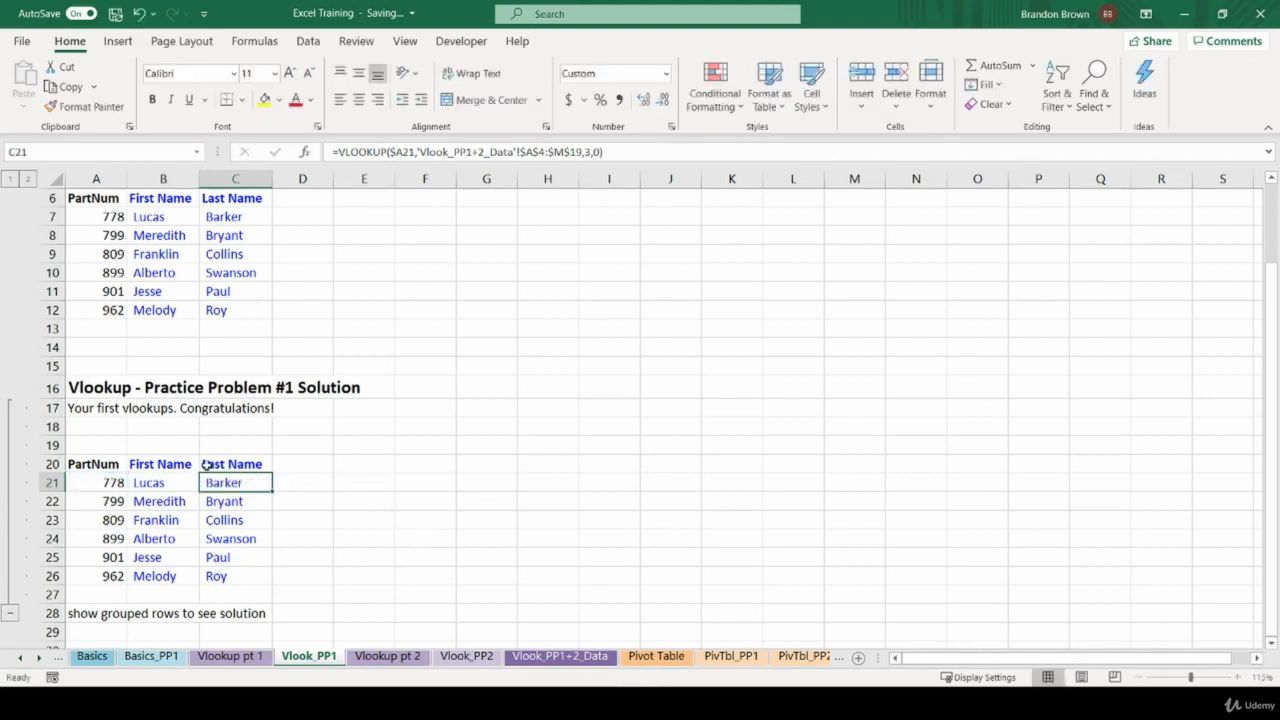
Collapse the grouped Practice Problem #1 Solution rows and return to cell A1 of the Vlook_PP1 sheet.
{"action": "left_click", "coordinate": [108, 407]}
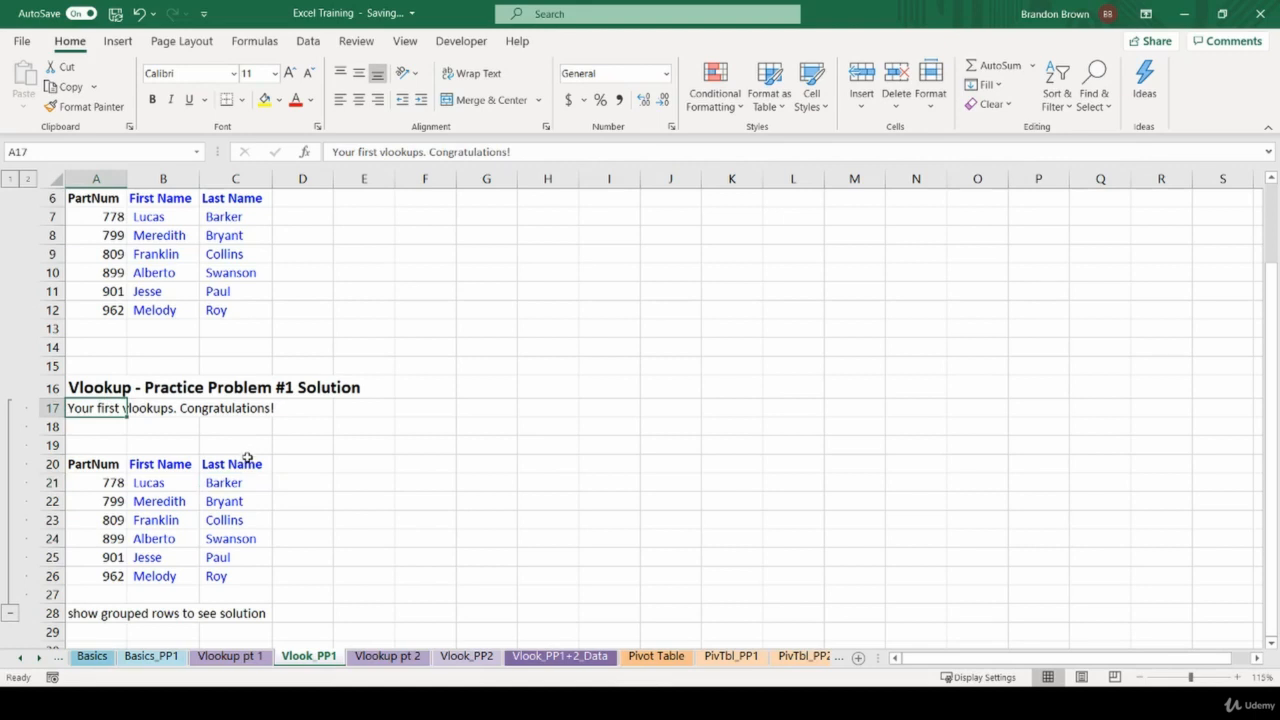
{"action": "left_click", "coordinate": [12, 614]}
{"action": "scroll", "coordinate": [148, 564], "scroll_direction": "up", "scroll_amount": 2}
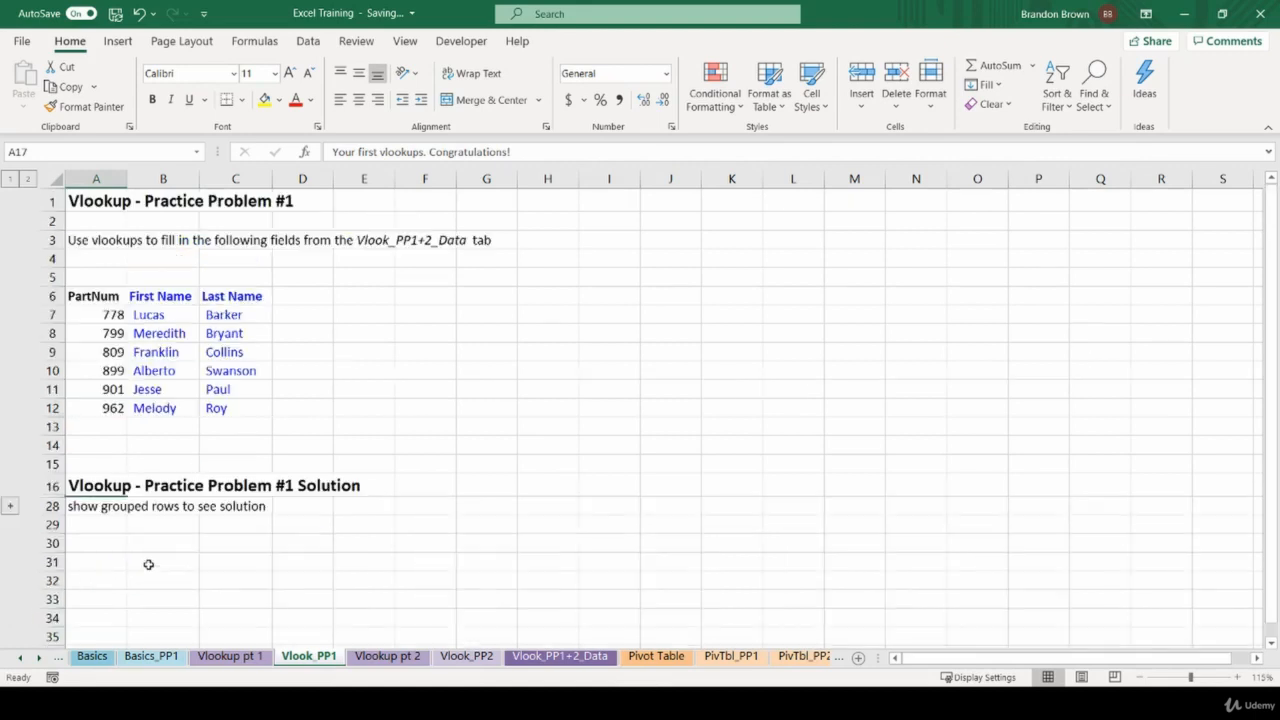
{"action": "left_click", "coordinate": [86, 280]}
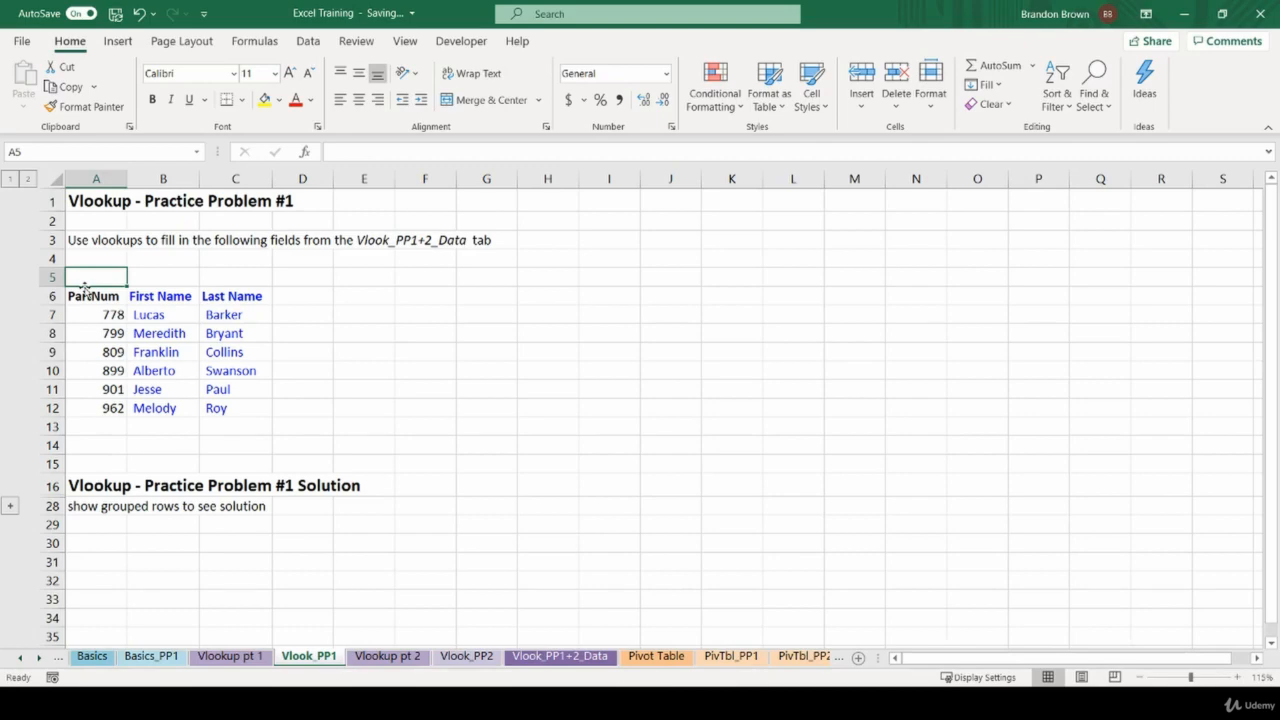
{"action": "left_click", "coordinate": [99, 204]}
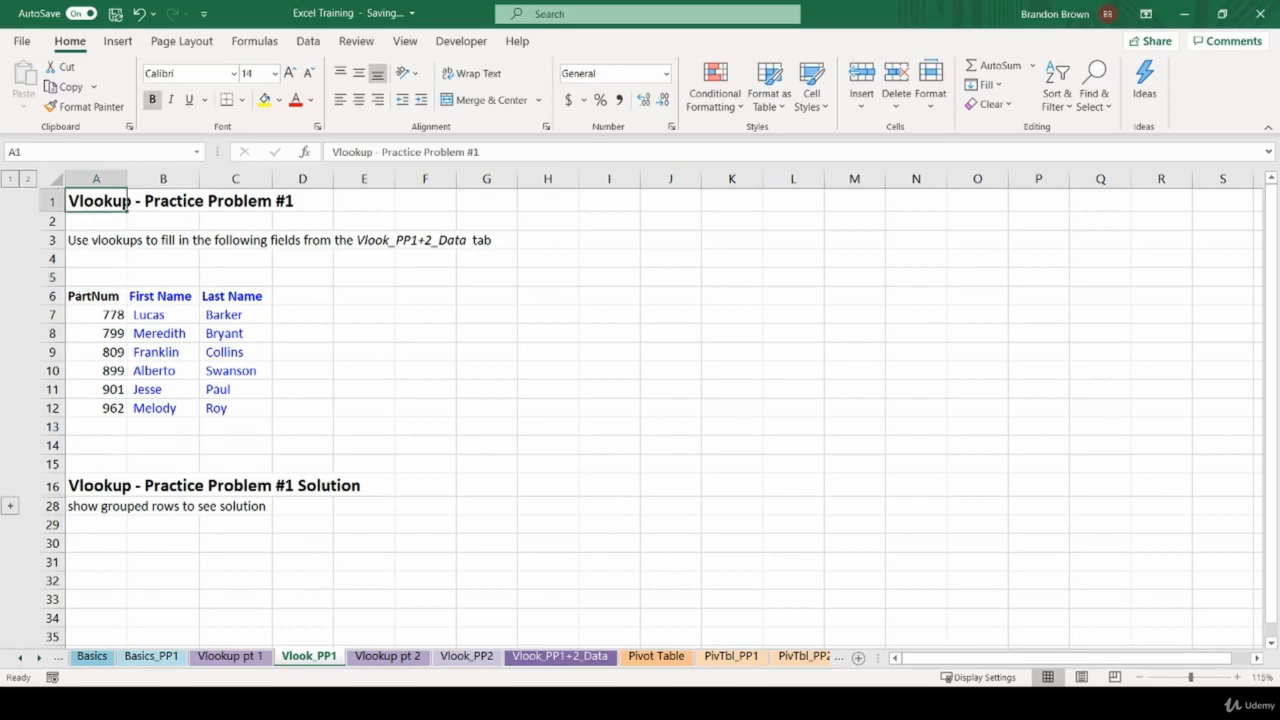